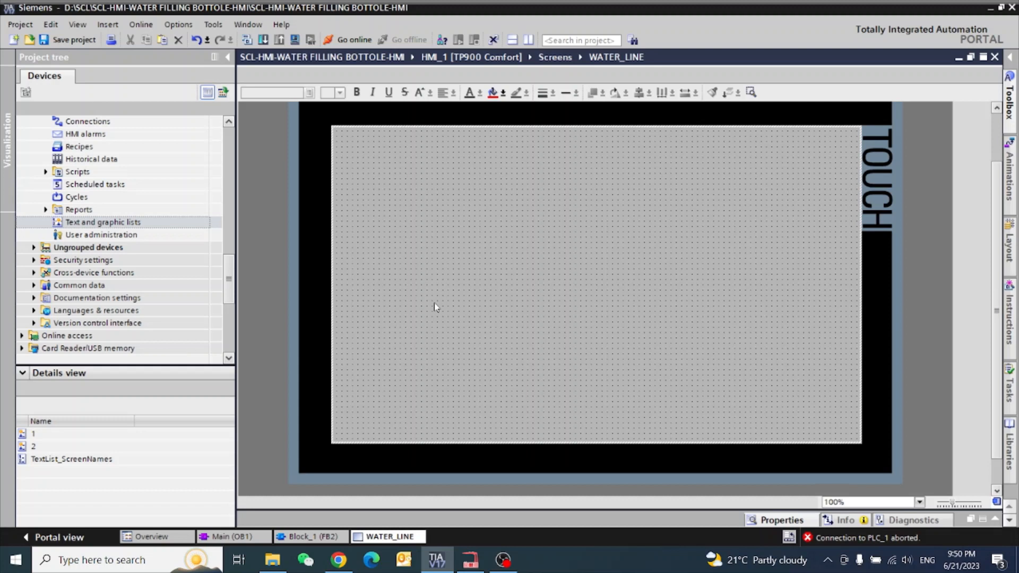
Show the Toolbox graphics library and select the Automation [EMF] folder.
left_click(1010, 62)
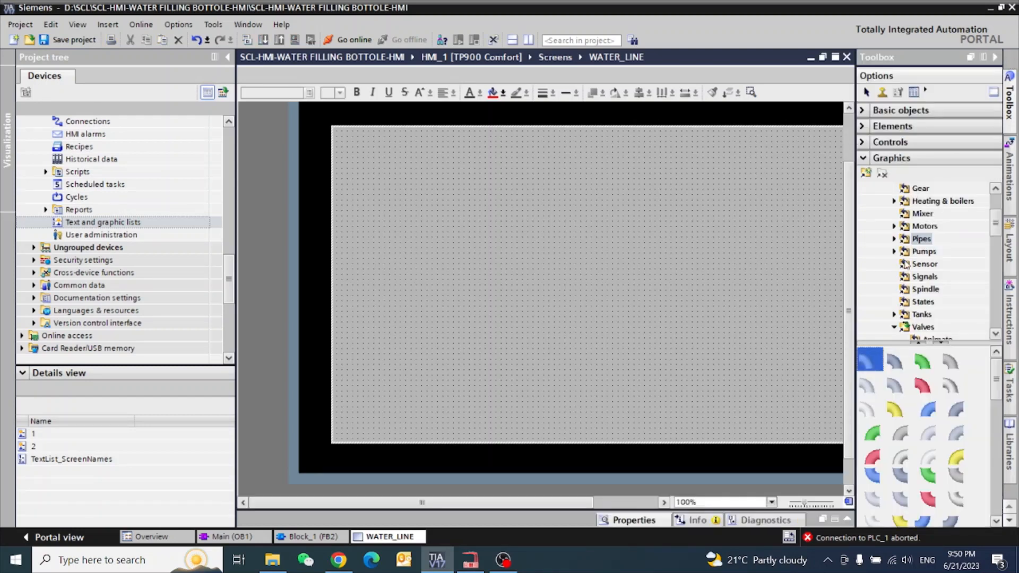
left_click(998, 190)
left_click(996, 190)
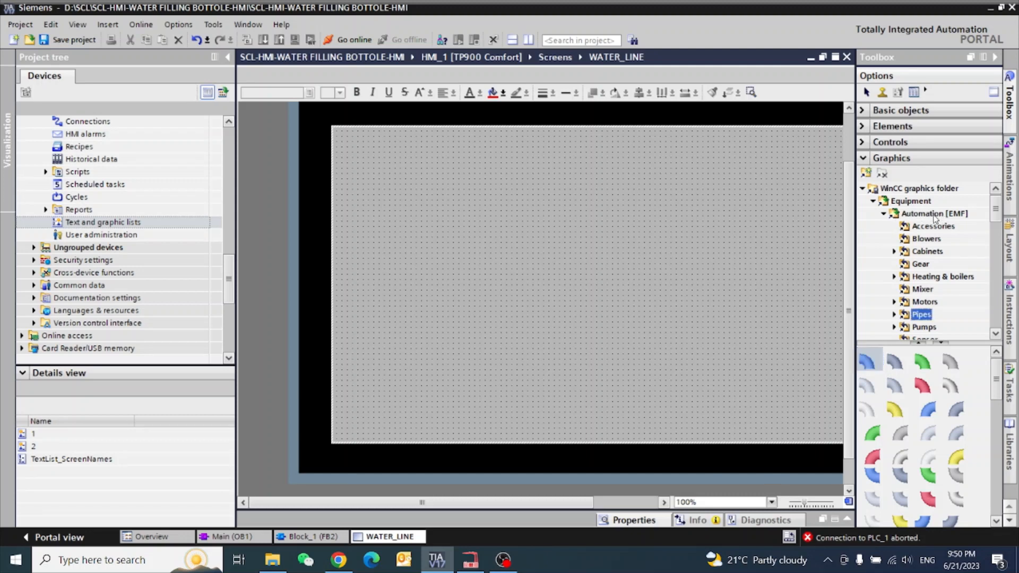
left_click(940, 215)
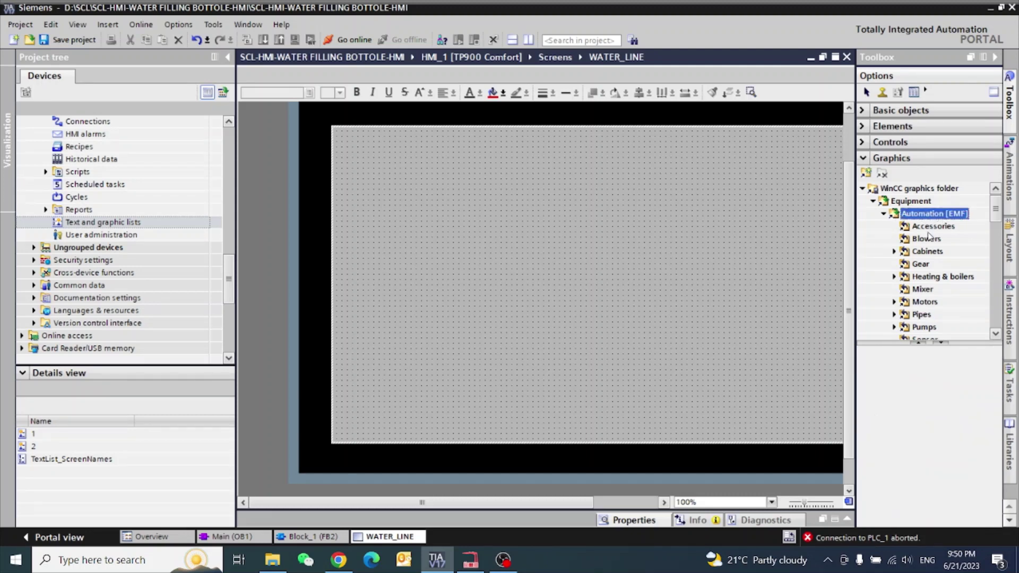
Scroll through the equipment folders and collapse the Valves graphics folder.
left_click(995, 335)
left_click(995, 335)
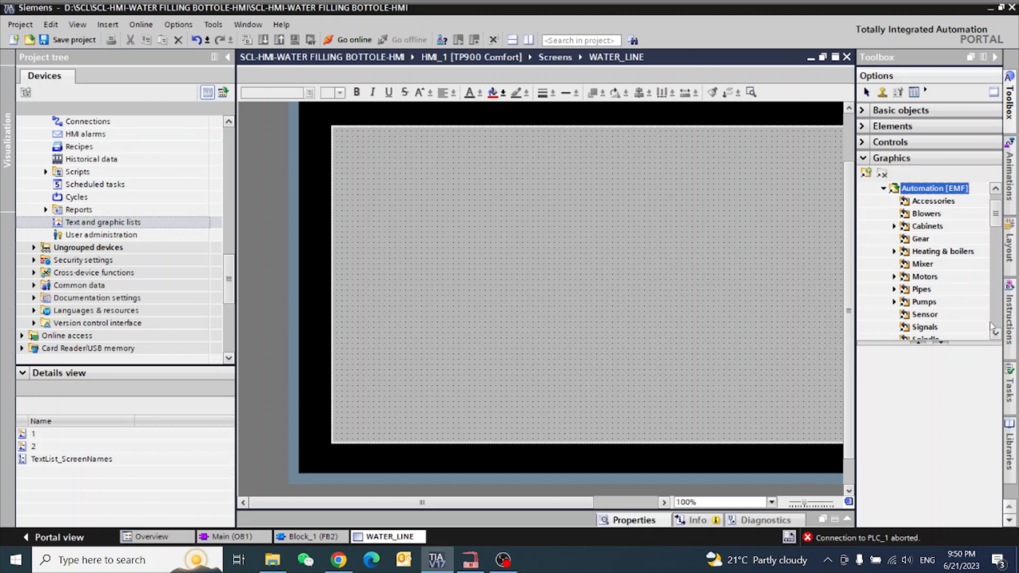
left_click(995, 335)
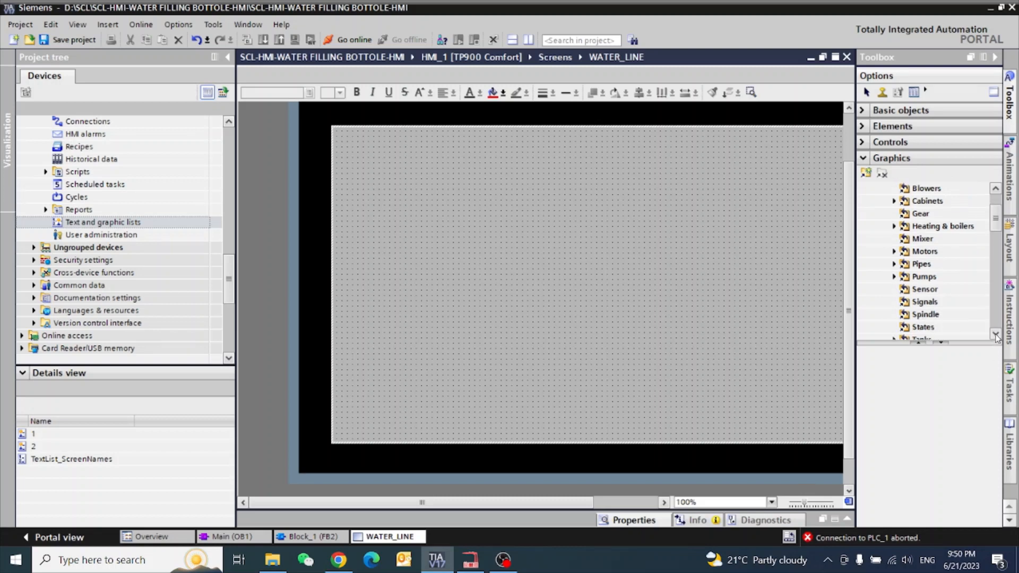
left_click(995, 336)
left_click(996, 335)
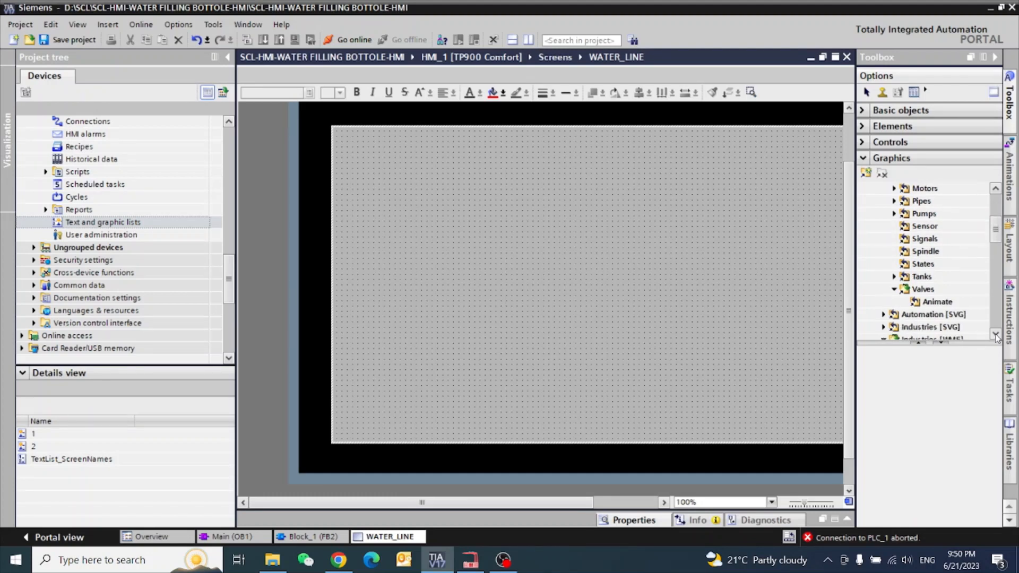
left_click(895, 289)
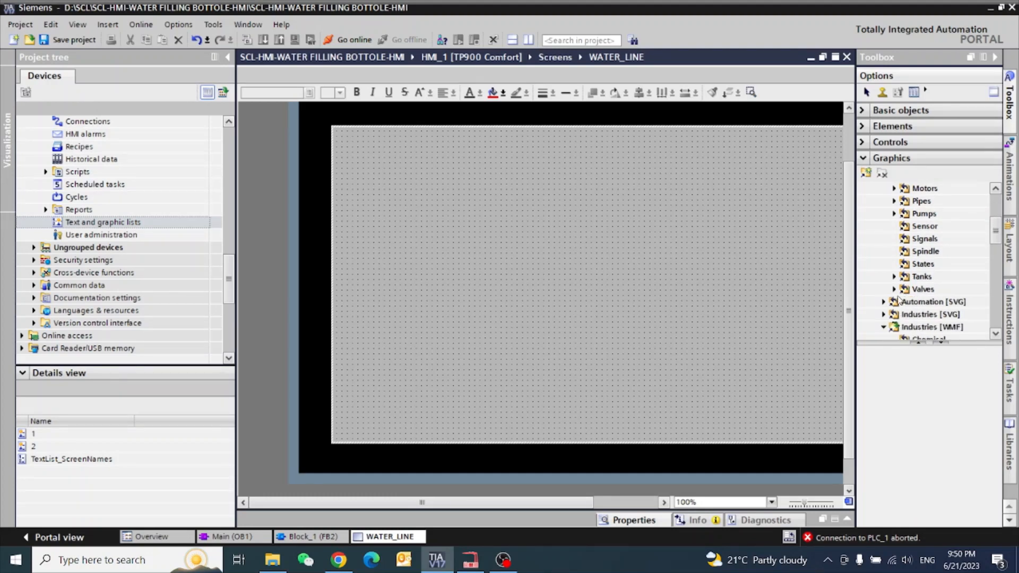
Expand Motors > Animate to show the animated motor and fan graphics.
left_click(893, 189)
left_click(932, 201)
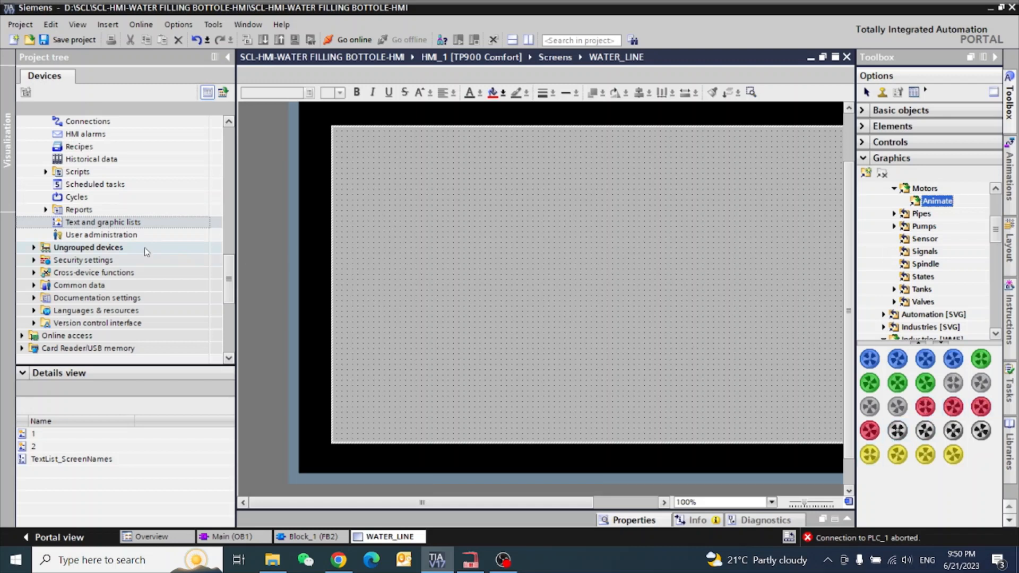
left_click(230, 122)
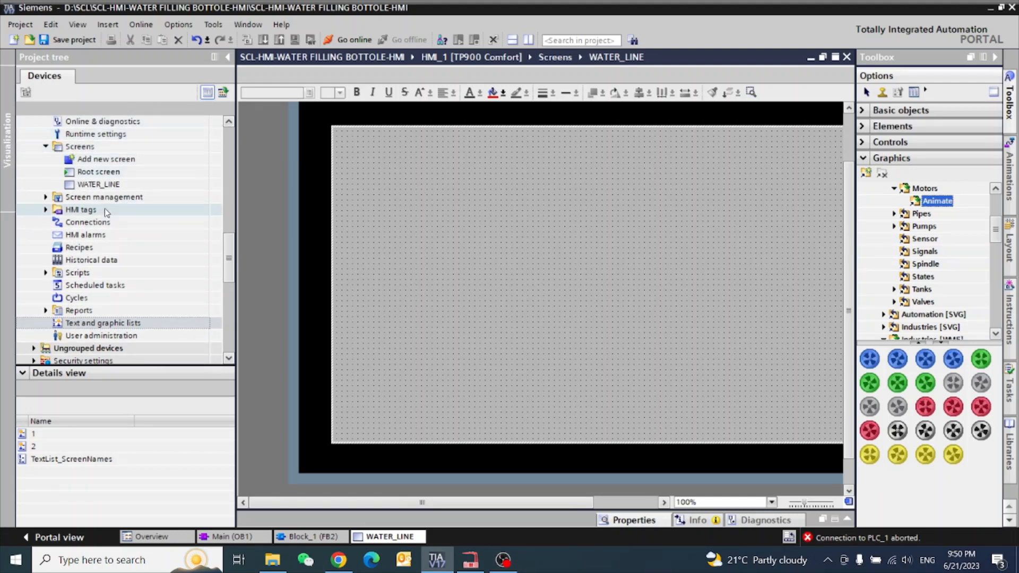
Select the HMI_1 device in the project tree and browse its folders.
left_click(229, 122)
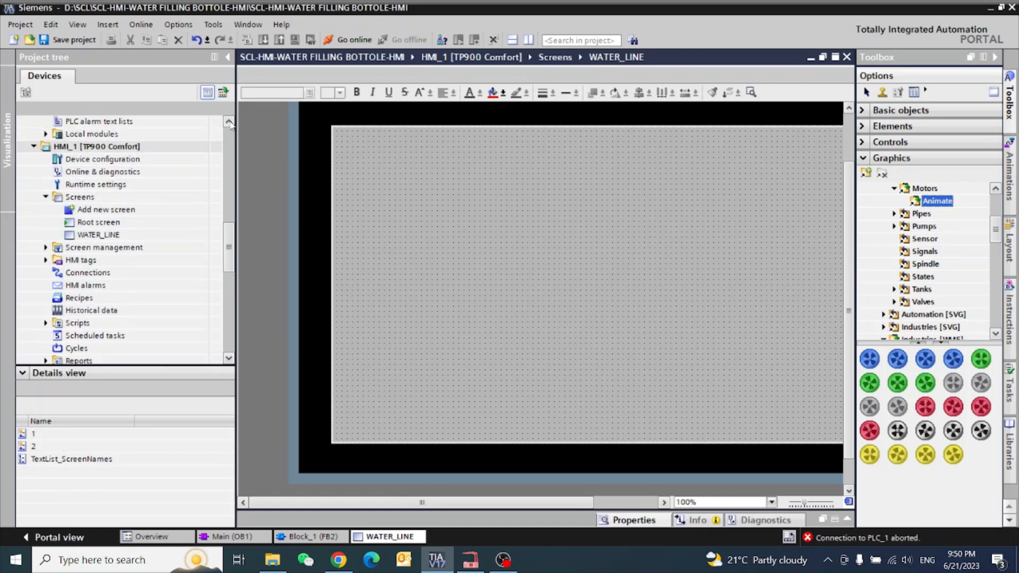
left_click(35, 147)
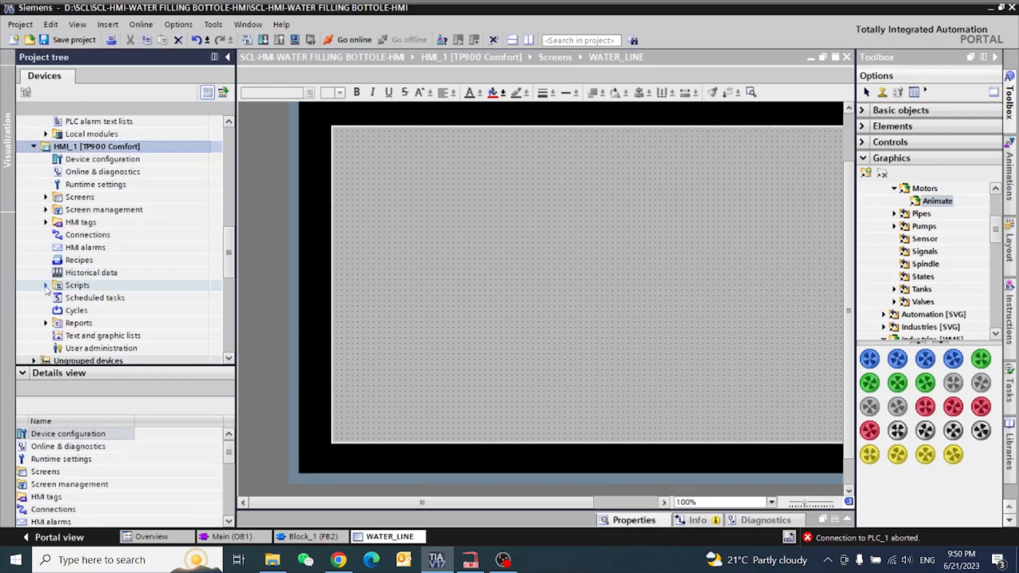
left_click(46, 323)
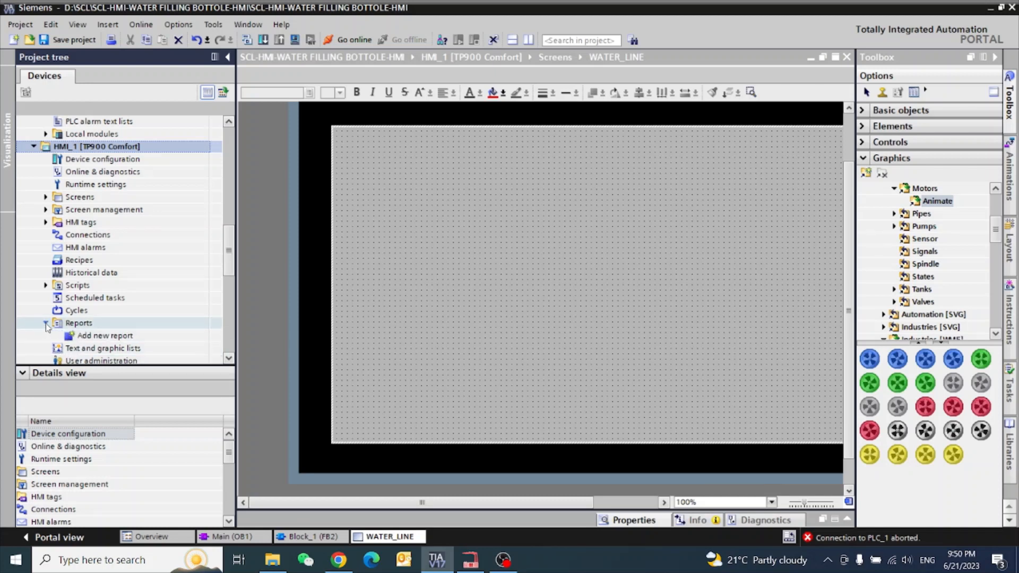
left_click(45, 323)
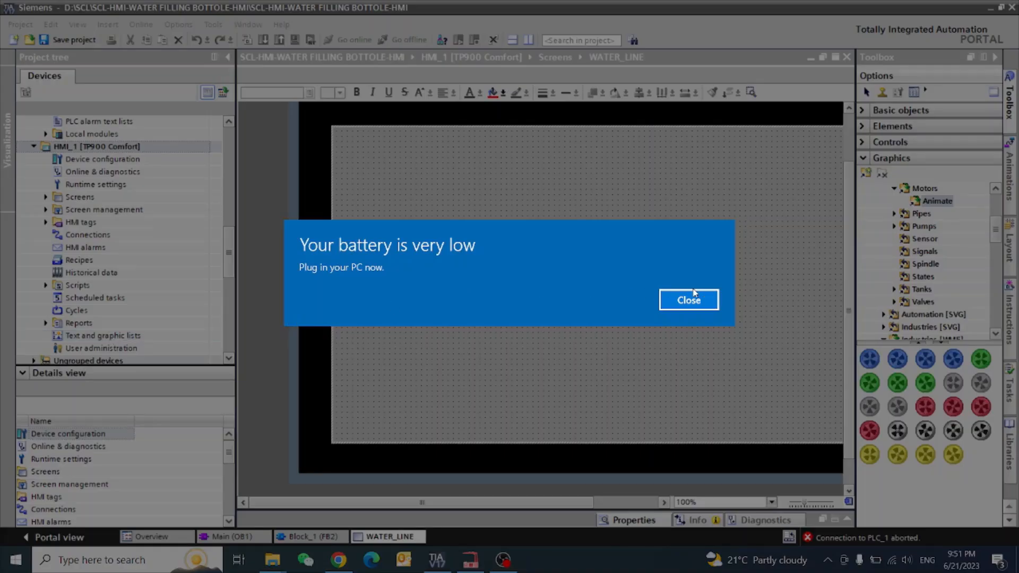
Dismiss the battery warning and open the HMI's Text and graphic lists editor.
left_click(689, 300)
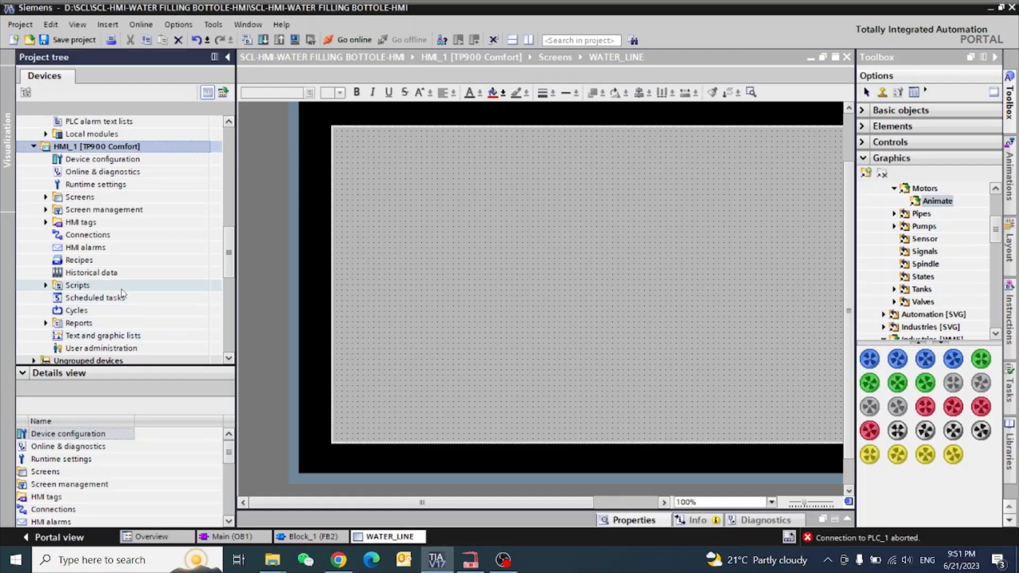
left_click(112, 335)
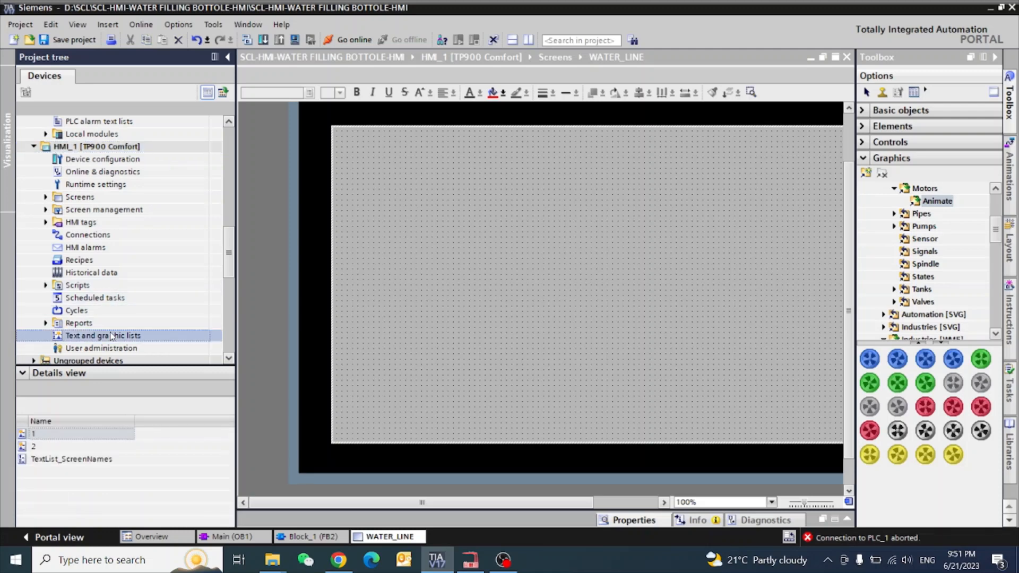
double_click(111, 335)
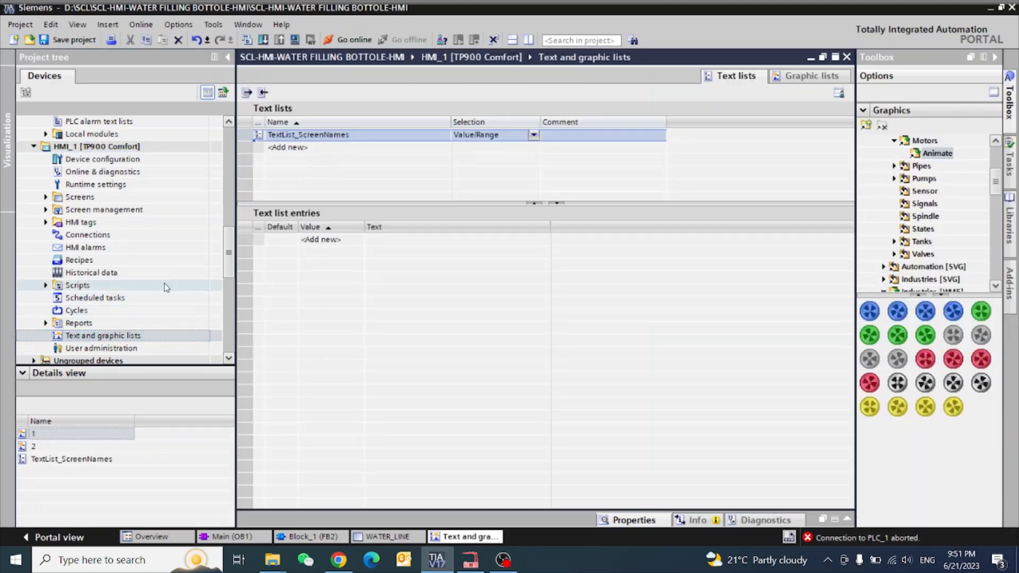
Delete graphic lists 1 and 2 on the Graphic lists tab.
left_click(804, 77)
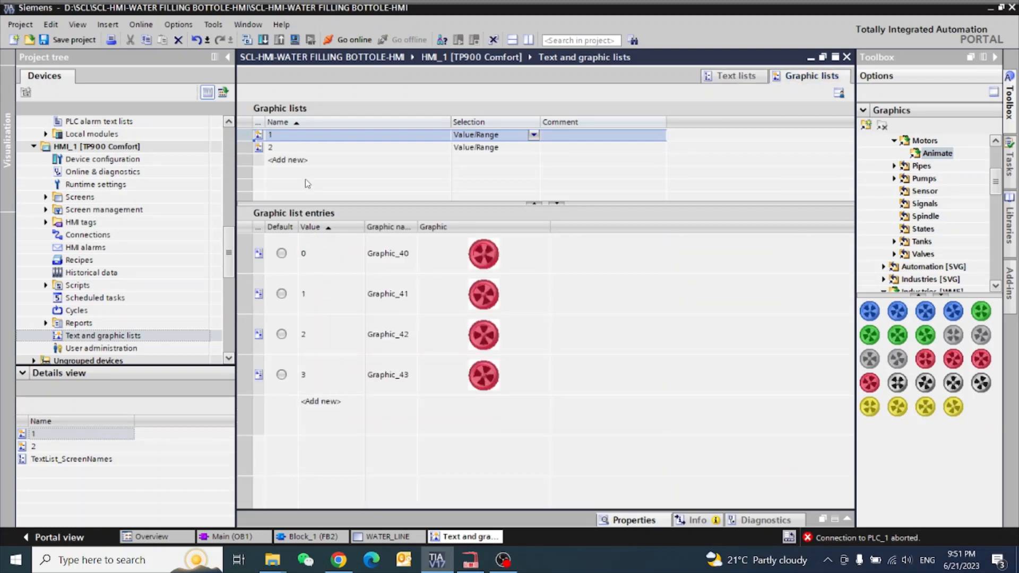
key("Delete")
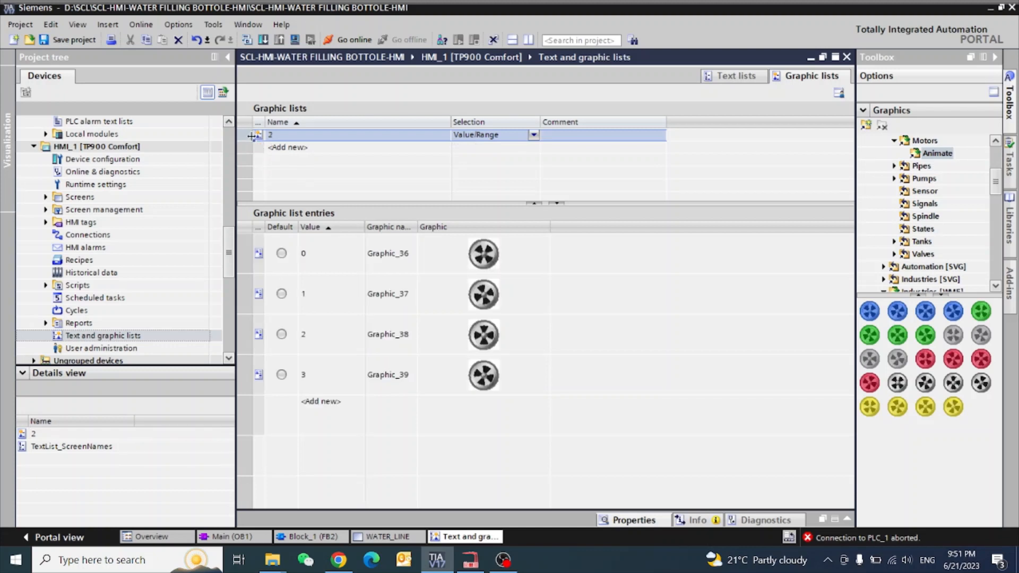
key("Delete")
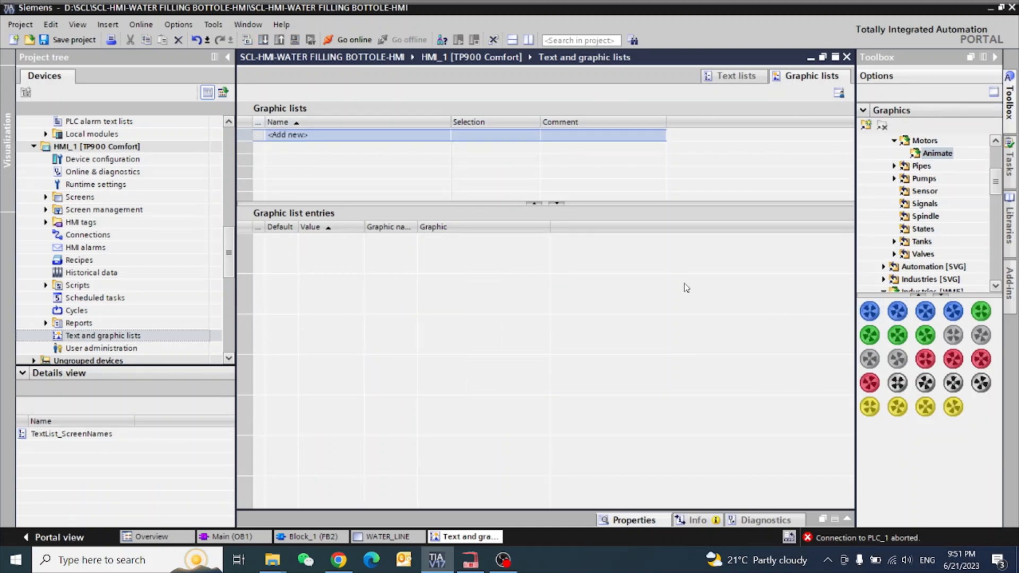
Add a new graphic list Graphic_list_1 with Value/Range selection.
left_click(332, 137)
double_click(332, 137)
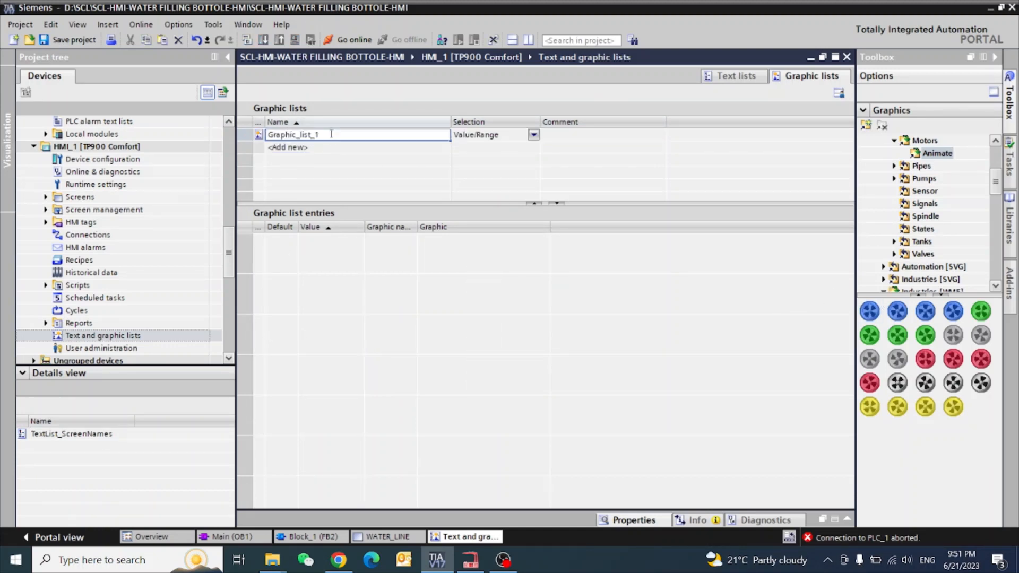
key("BackSpace")
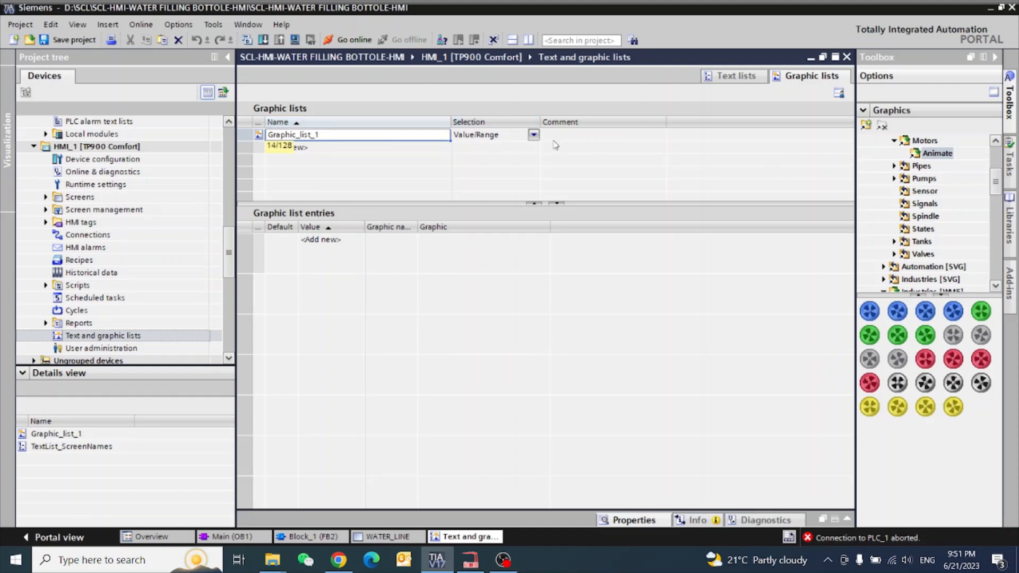
left_click(533, 136)
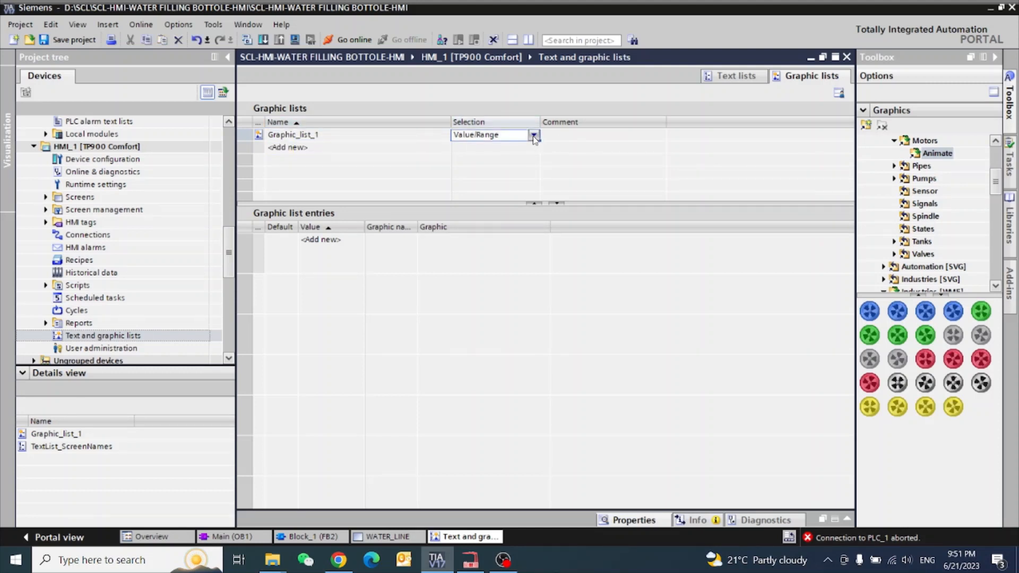
left_click(533, 136)
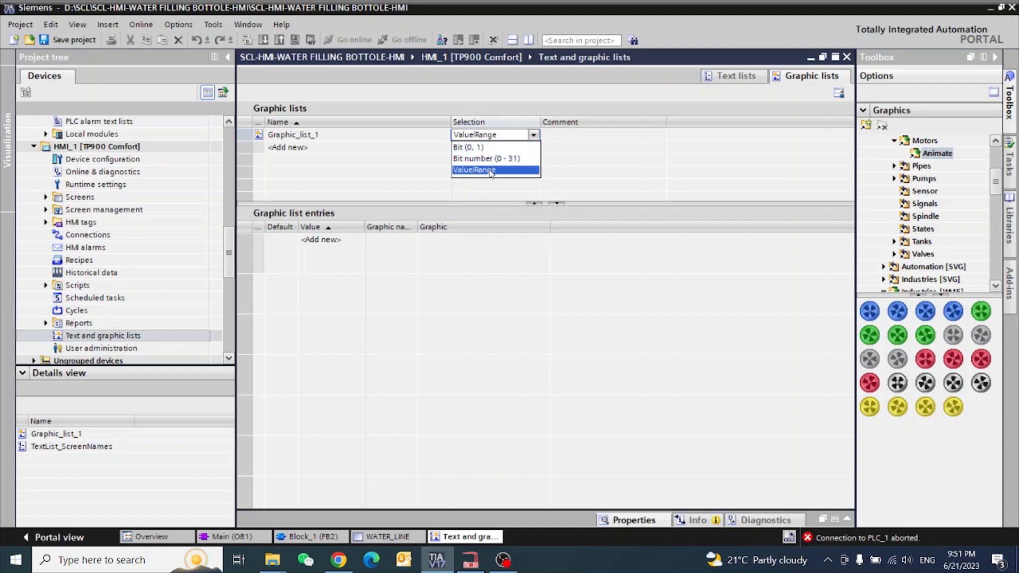
left_click(490, 170)
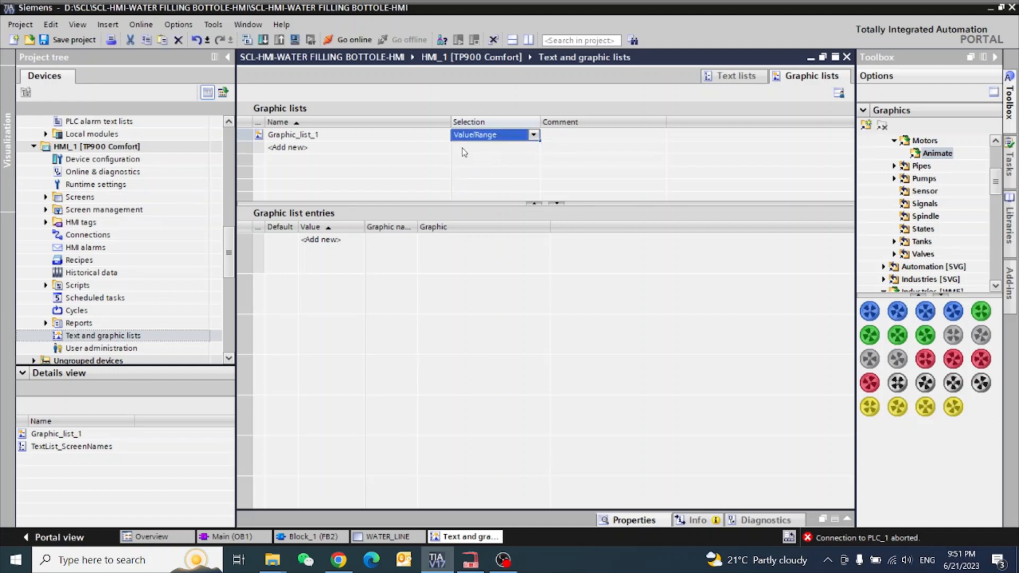
Add entries for values 0 to 3 in Graphic_list_1.
double_click(321, 239)
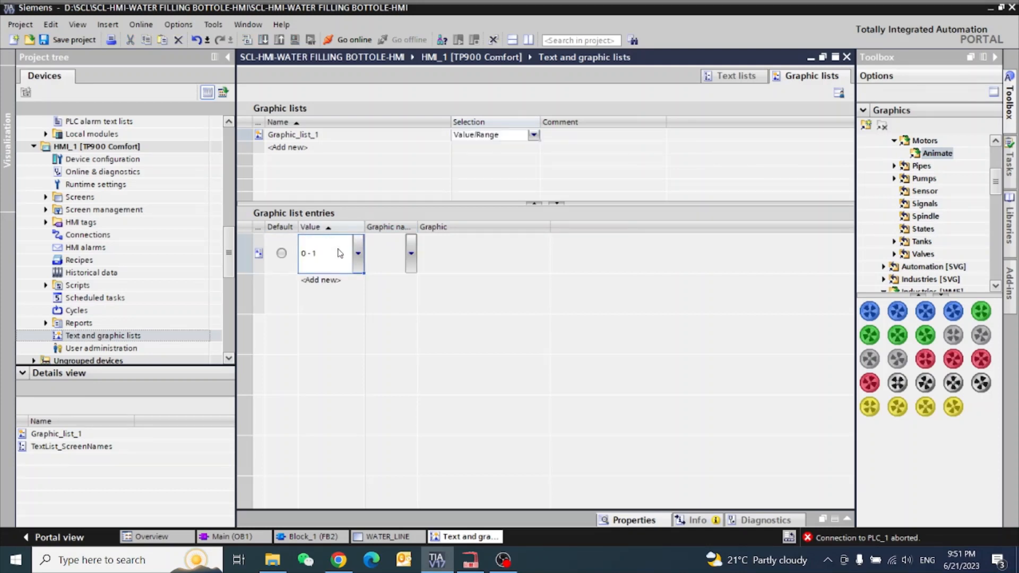
type("0")
key("Return")
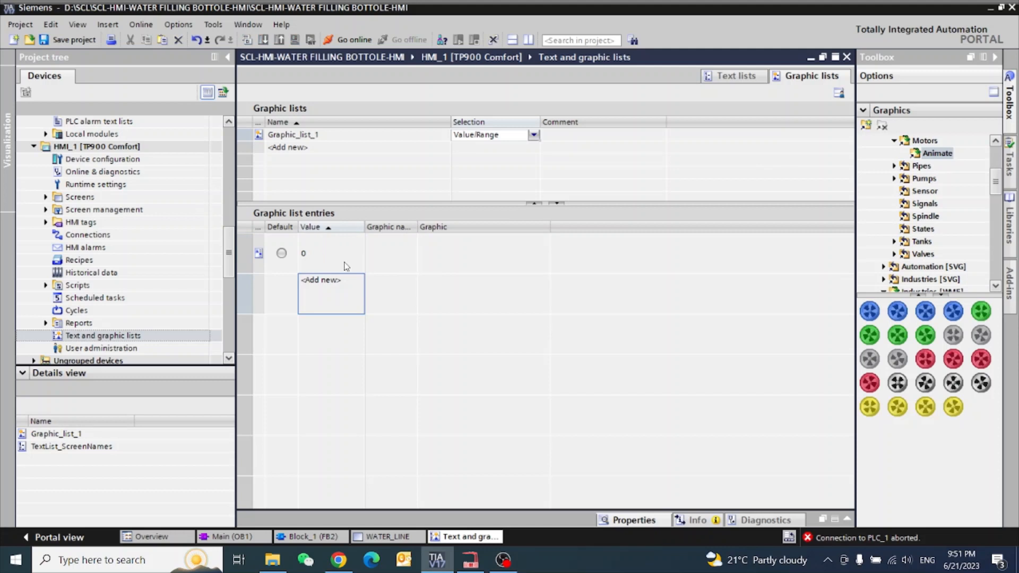
key("Return")
key("Return")
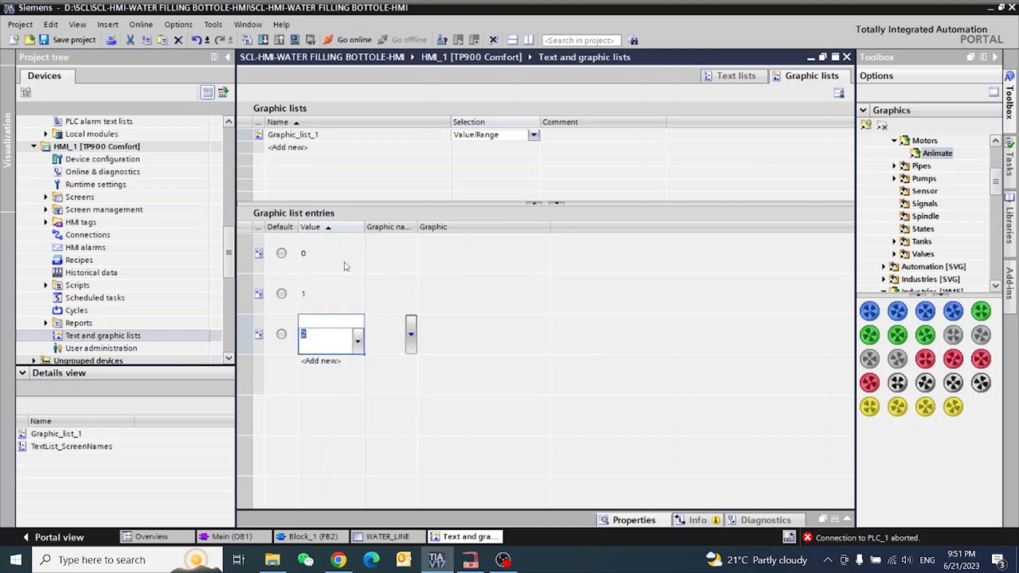
key("Return")
key("Return")
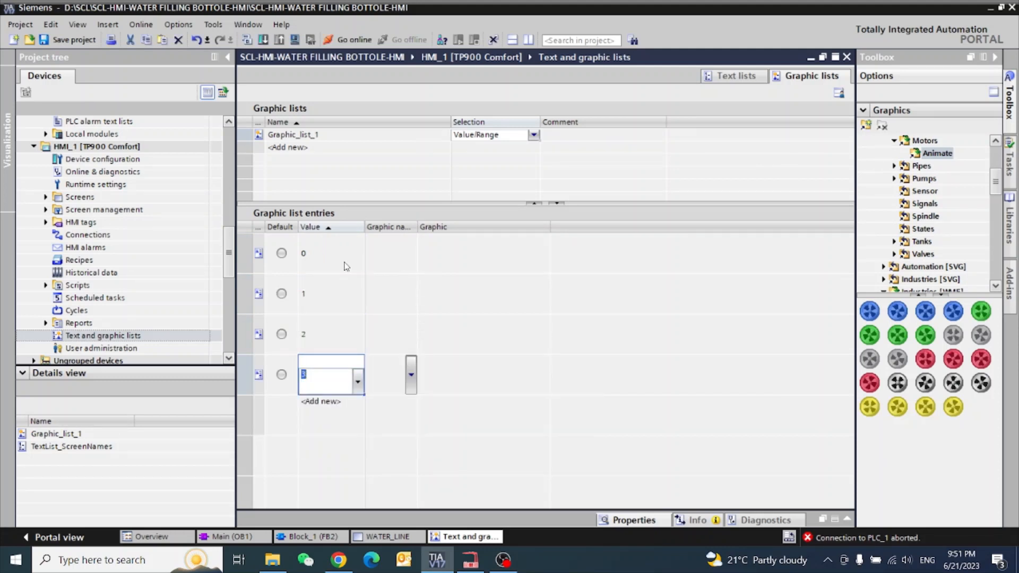
left_click(494, 251)
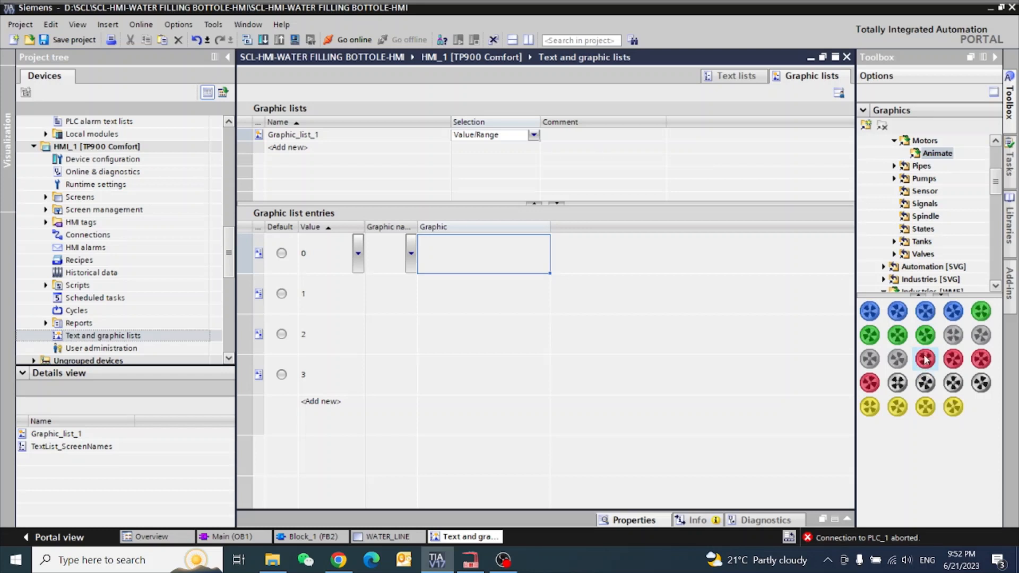
Assign the red fan graphic to entries 0–3 and save the project.
left_click_drag(925, 360, 462, 260)
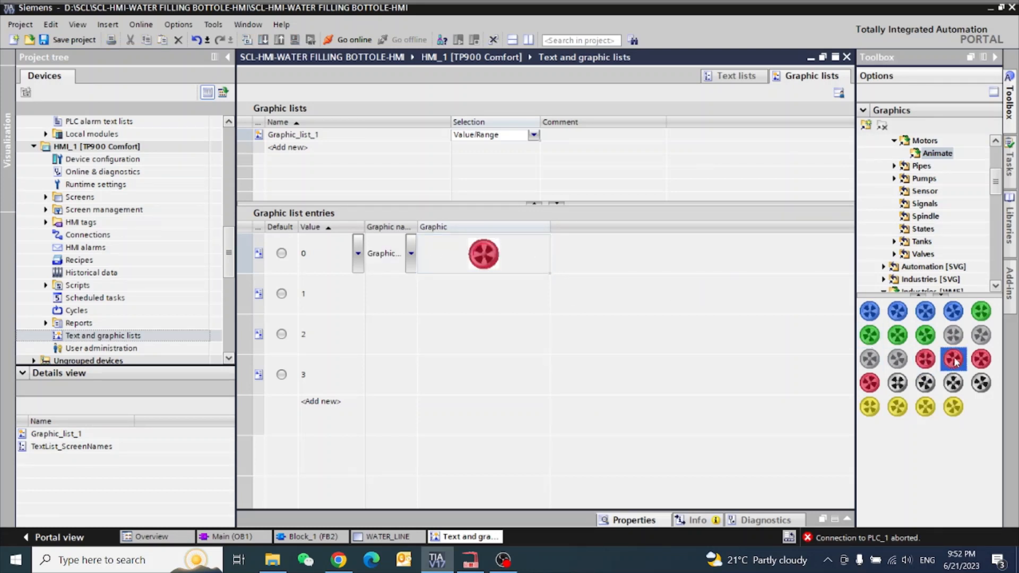
left_click_drag(952, 360, 484, 297)
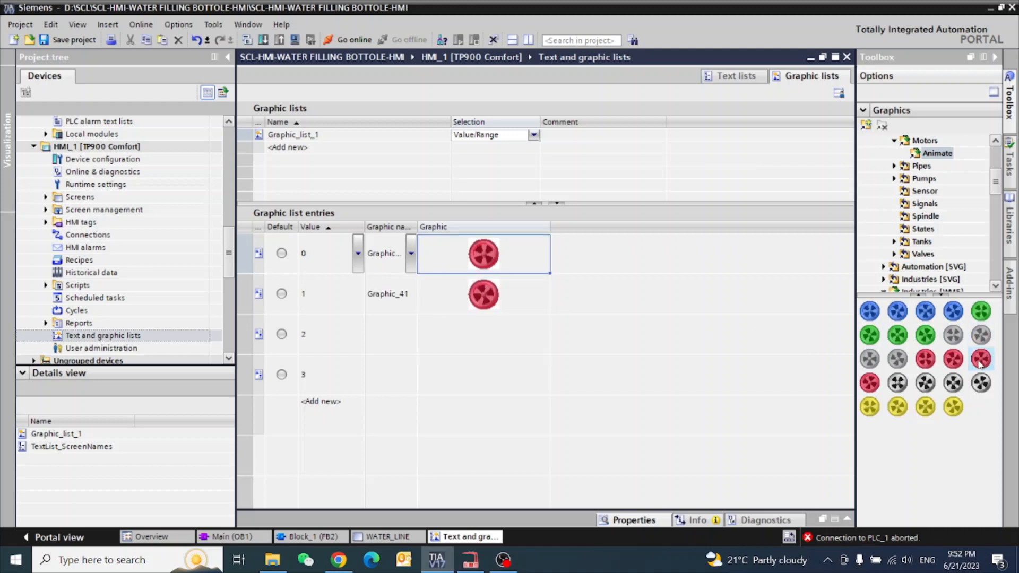
left_click_drag(982, 359, 501, 336)
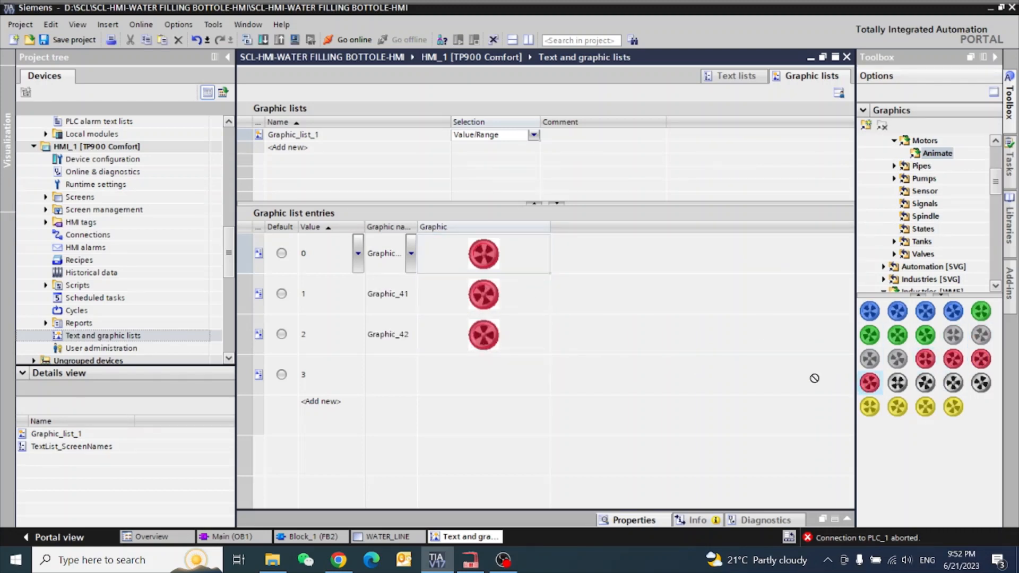
left_click_drag(869, 383, 489, 374)
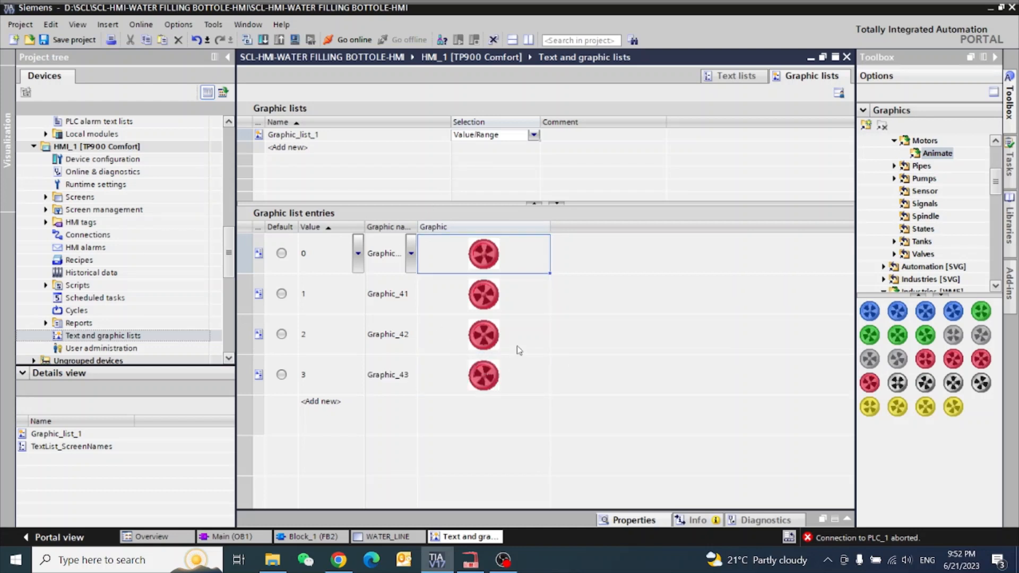
left_click(71, 40)
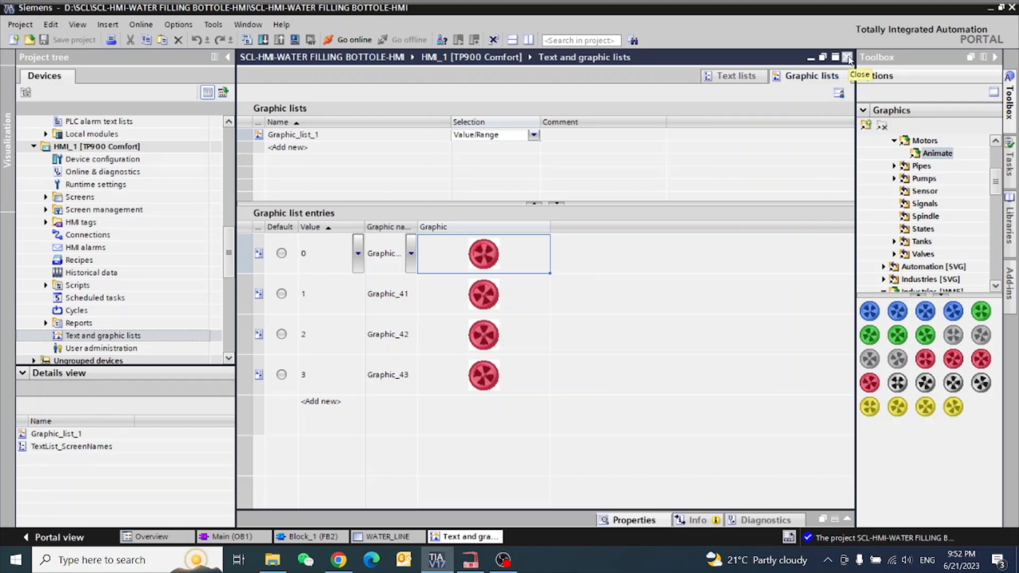
Close the lists editor and draw a Graphic I/O field on the WATER_LINE canvas.
left_click(847, 59)
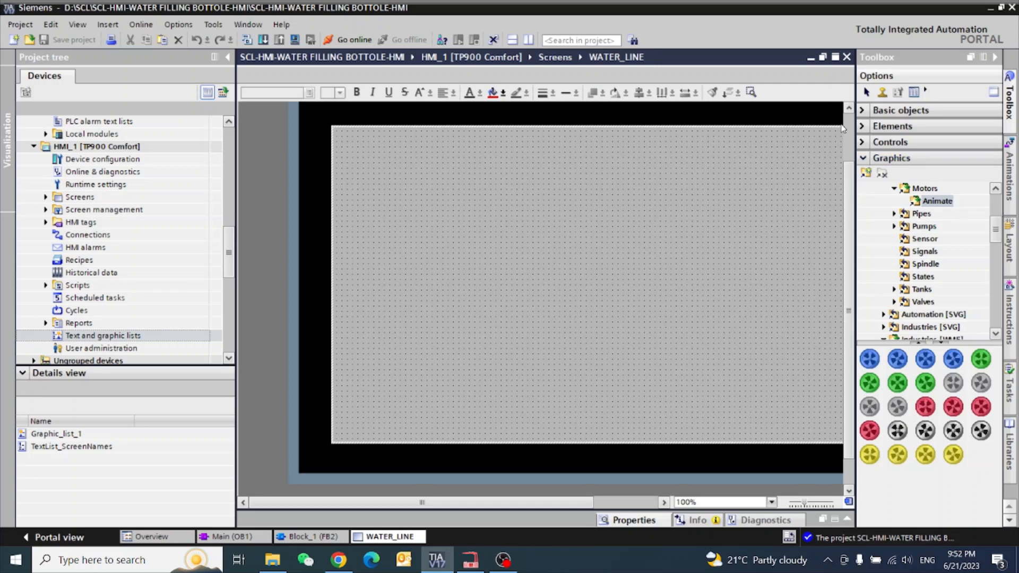
left_click(865, 126)
left_click(951, 150)
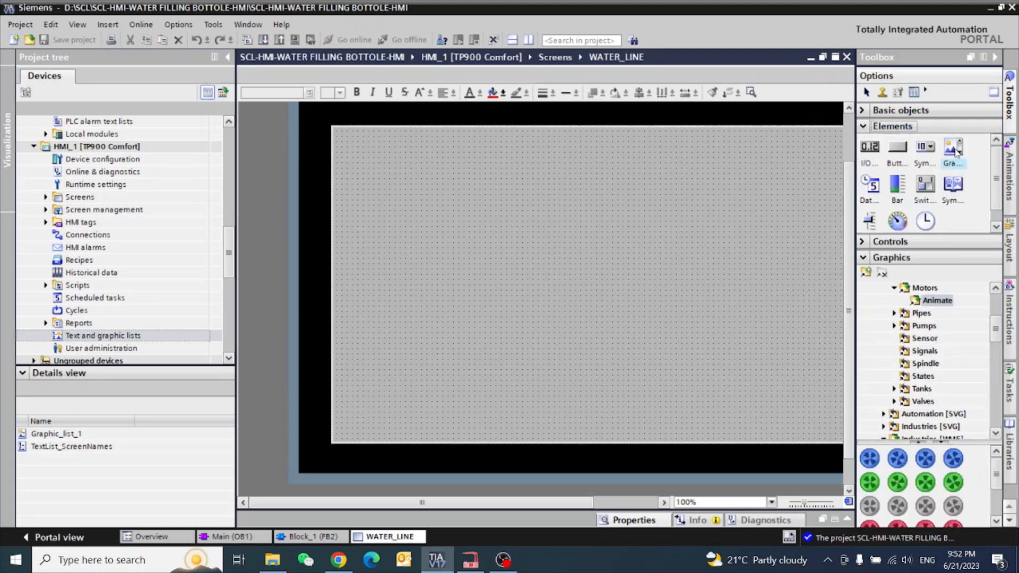
left_click_drag(466, 189, 557, 245)
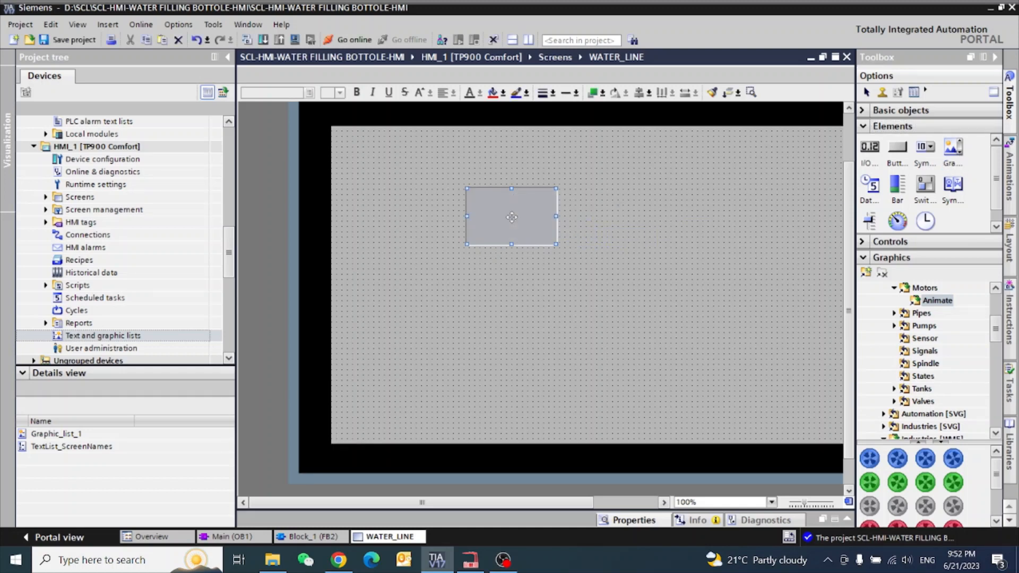
left_click(848, 513)
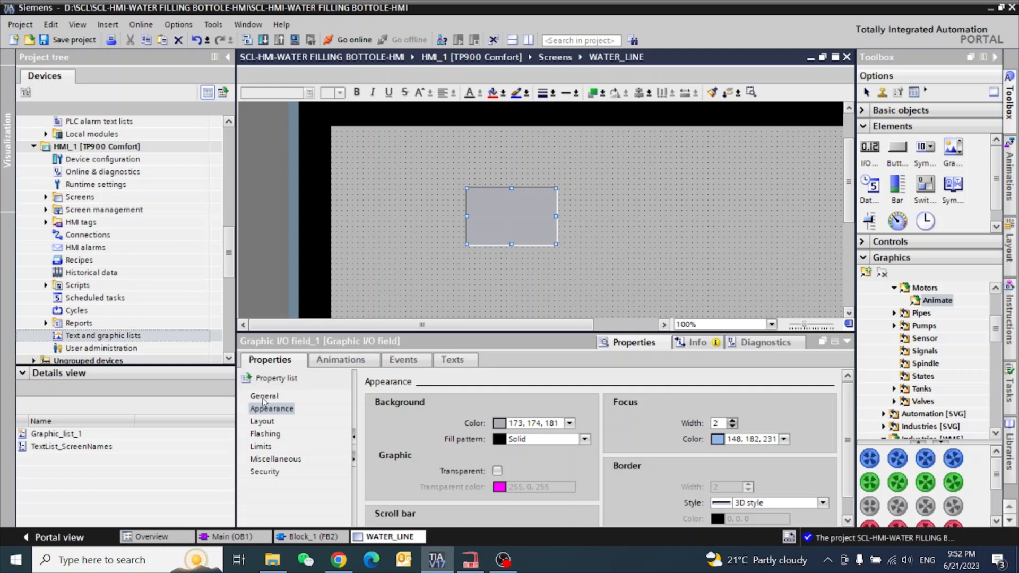
Assign Graphic_list_1 to the field under General and stretch the fan graphic taller.
left_click(264, 396)
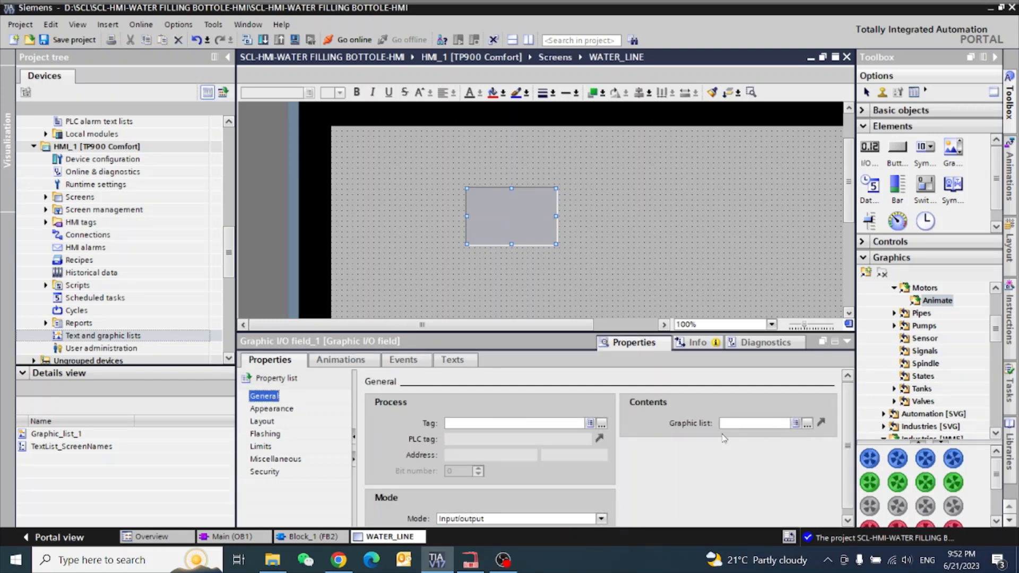
left_click(807, 424)
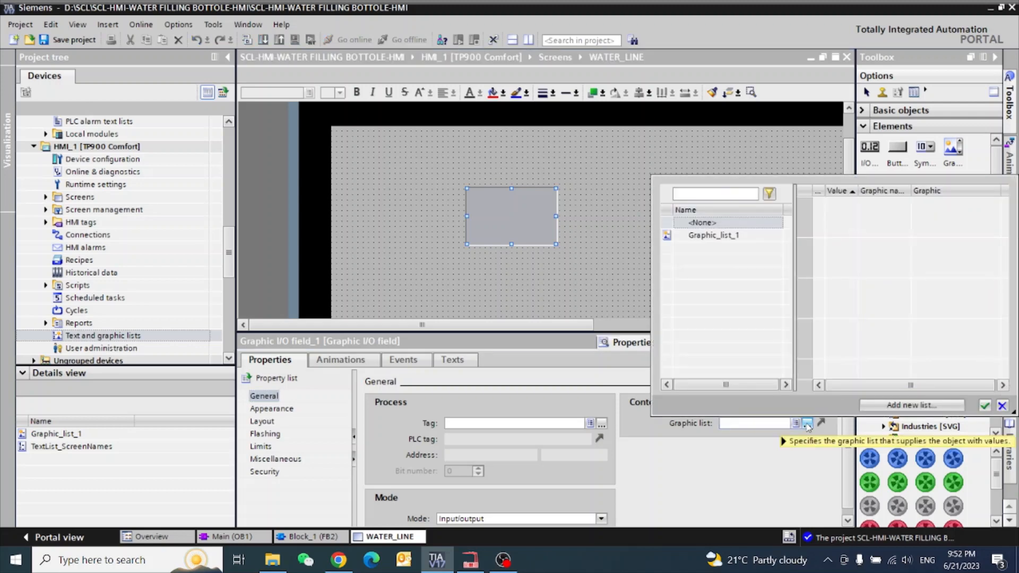
left_click(714, 236)
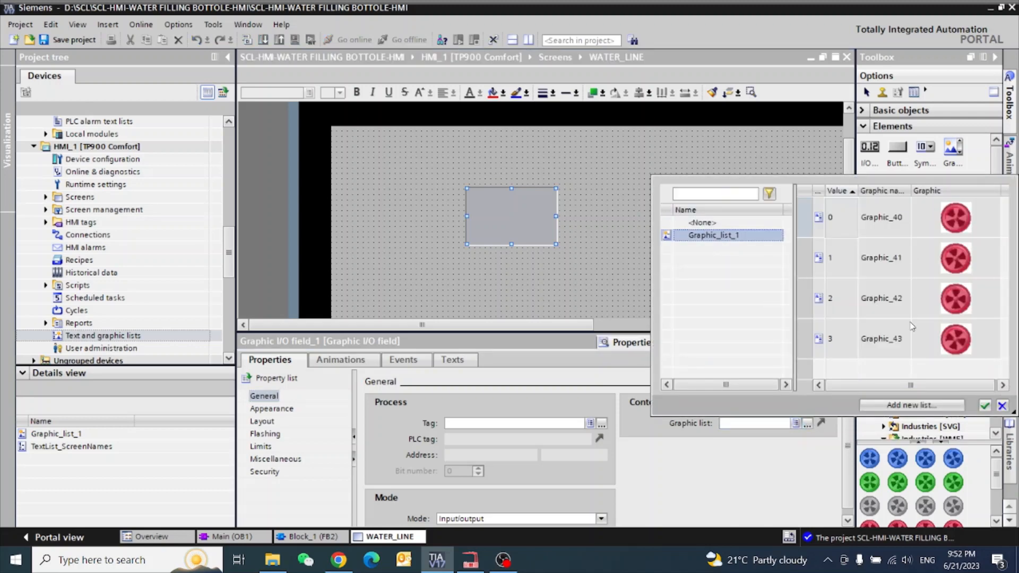
left_click(985, 406)
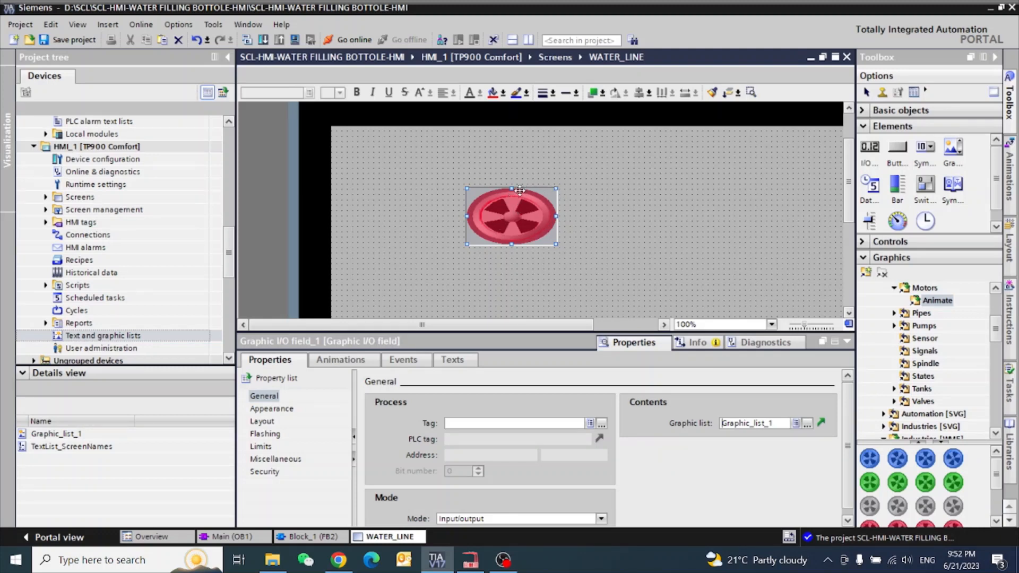
left_click_drag(512, 190, 511, 173)
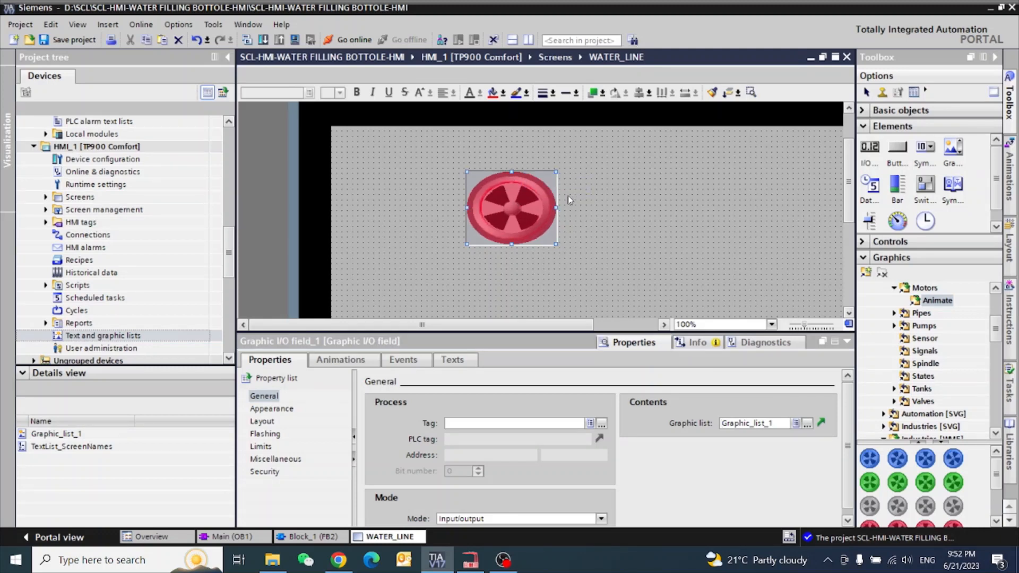
Set the field's process tag to LAD-OUTPUT-1 from PLC tags > LAD-OUT-INT.
left_click(510, 423)
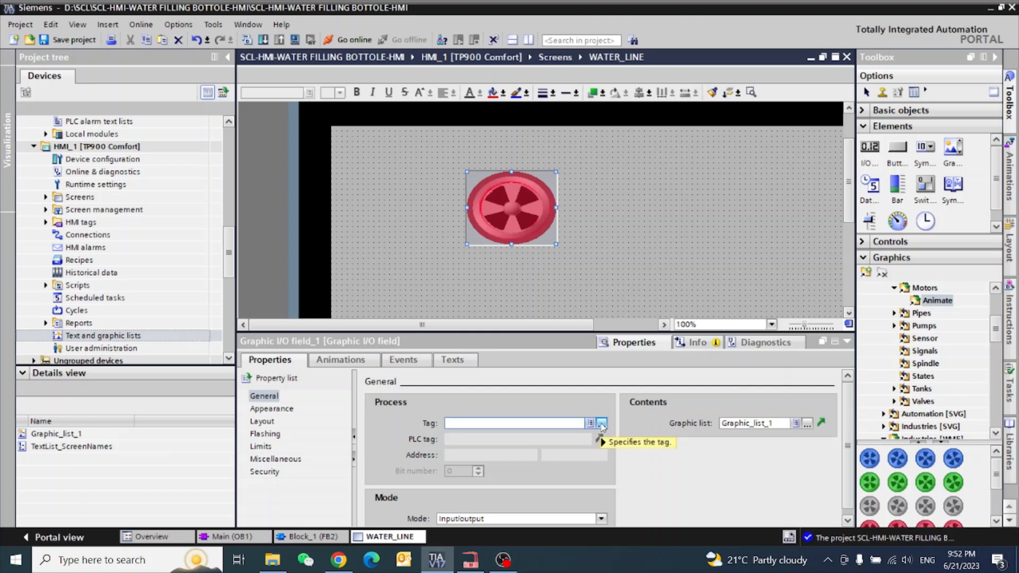
left_click(601, 423)
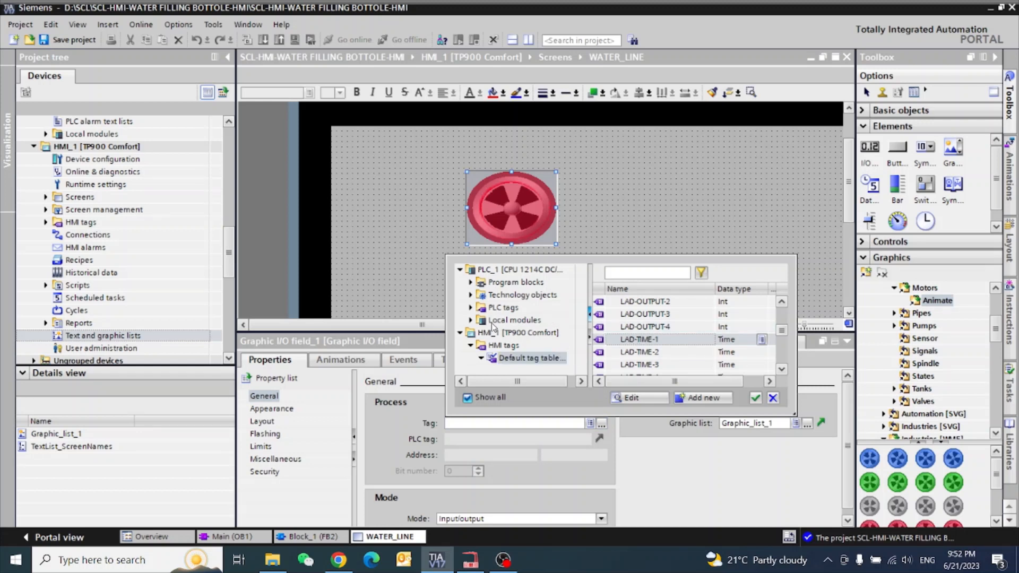
left_click(470, 308)
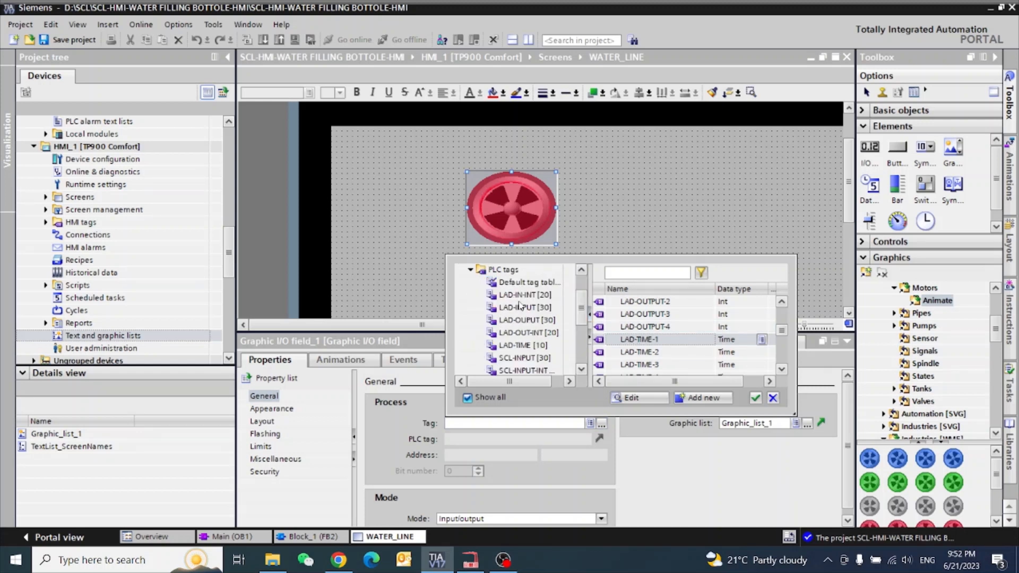
left_click(527, 333)
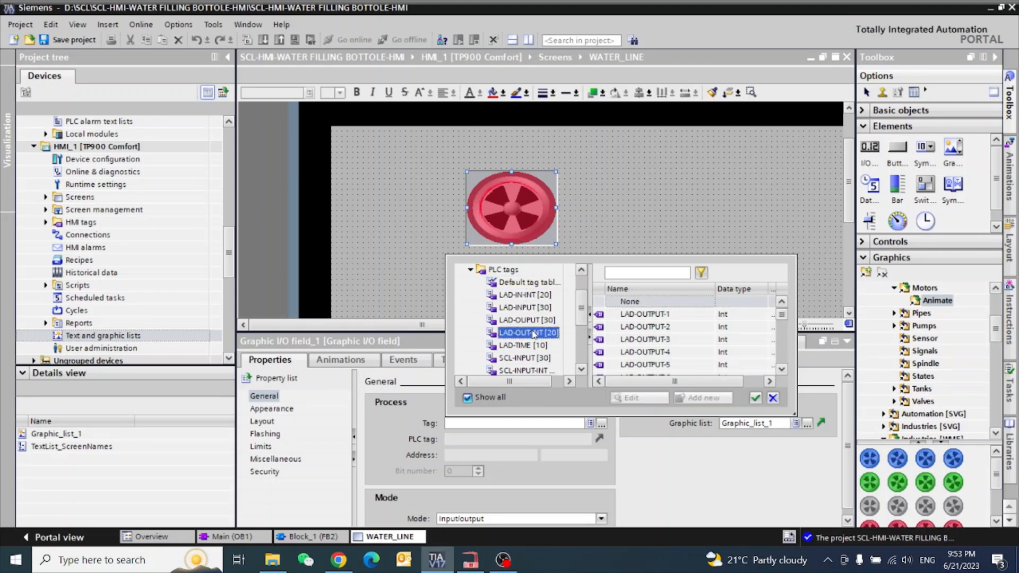
left_click(637, 316)
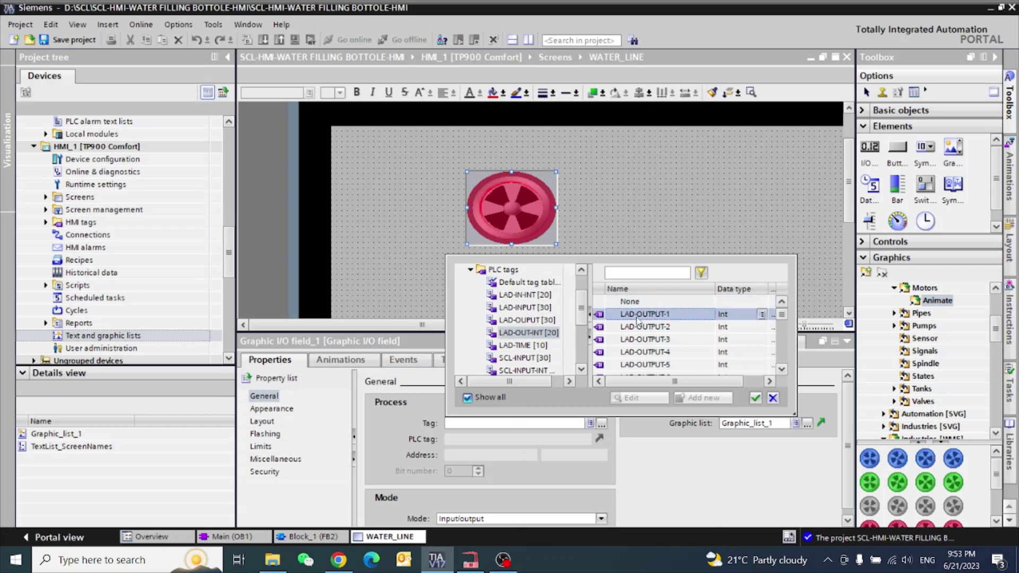
left_click(755, 398)
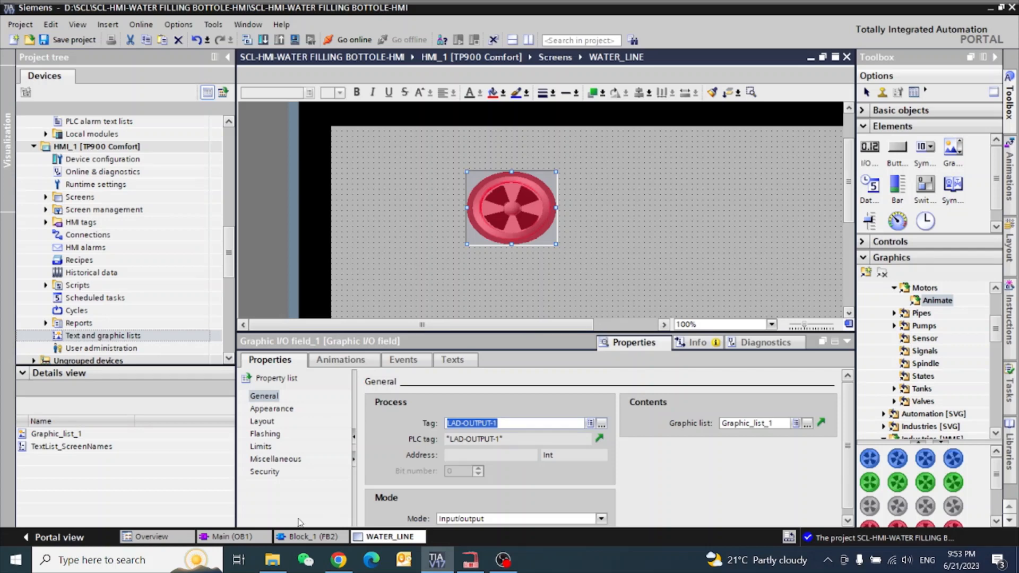
left_click(307, 537)
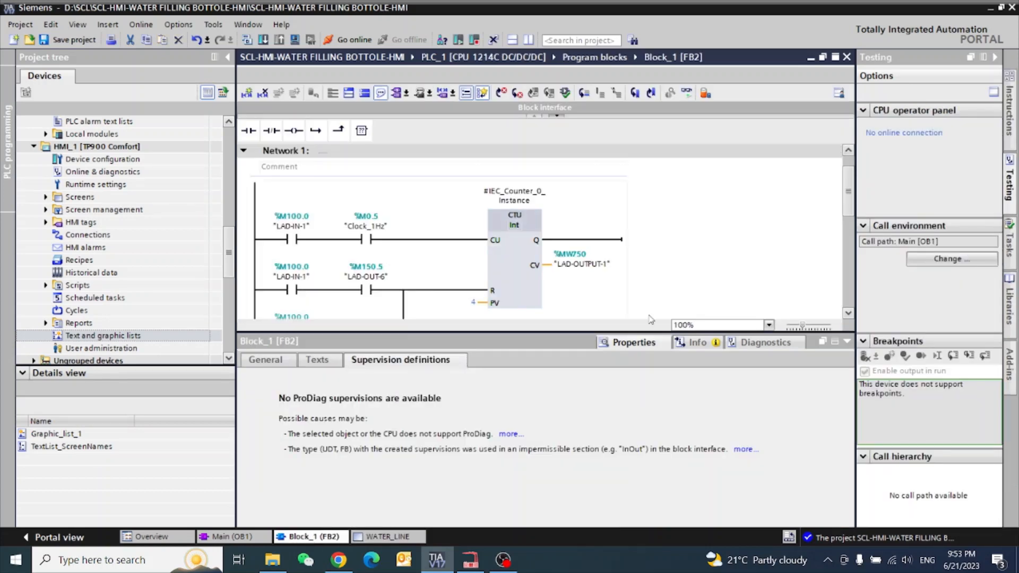
left_click(845, 343)
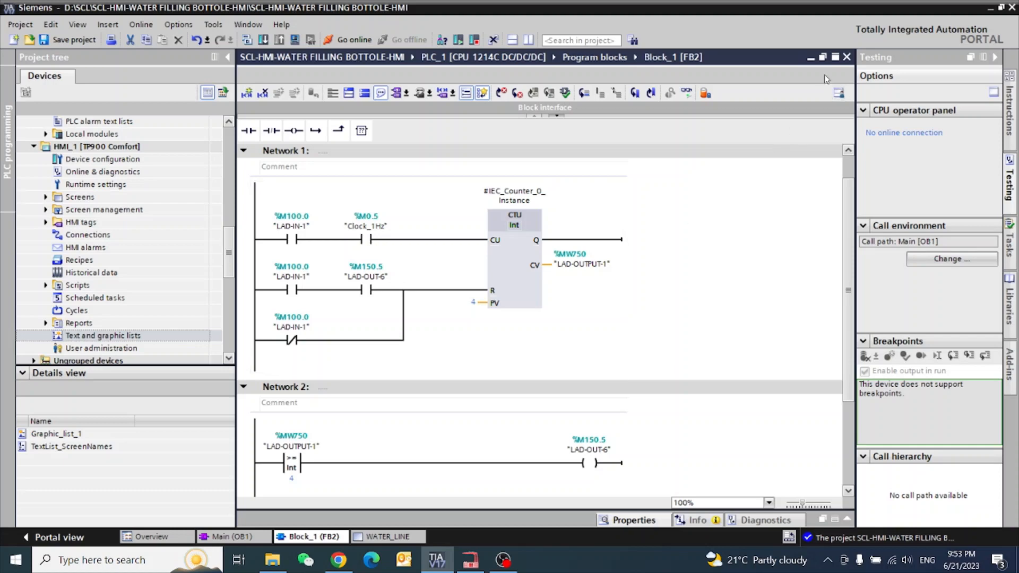
left_click(811, 58)
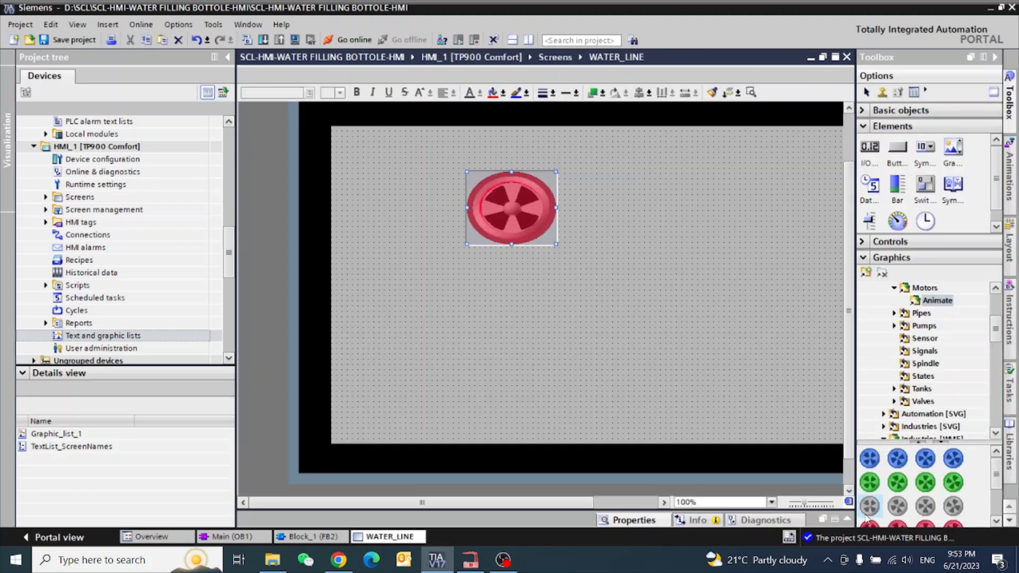
Reopen the field's properties and try the Two states mode.
left_click(850, 520)
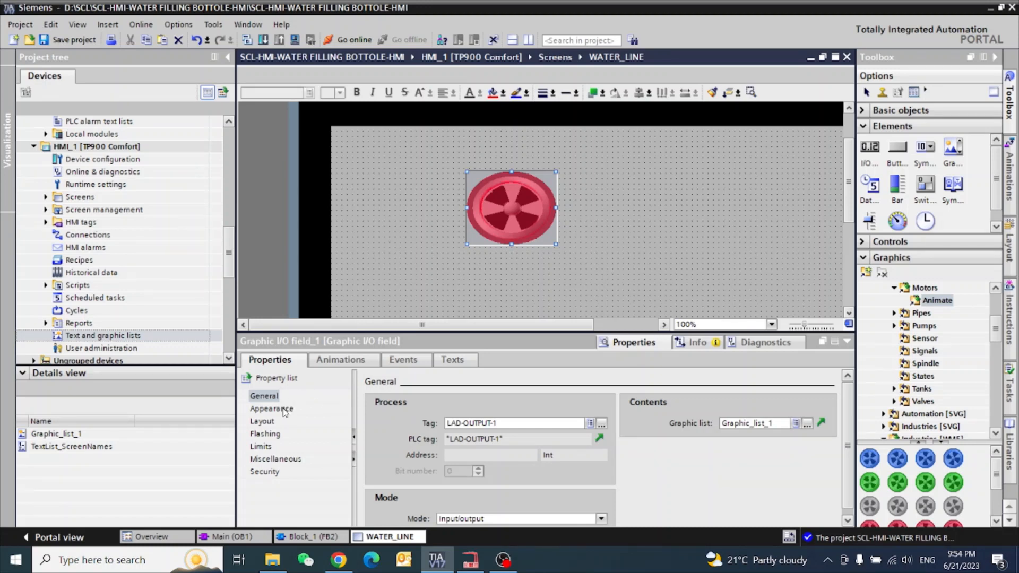
left_click(601, 519)
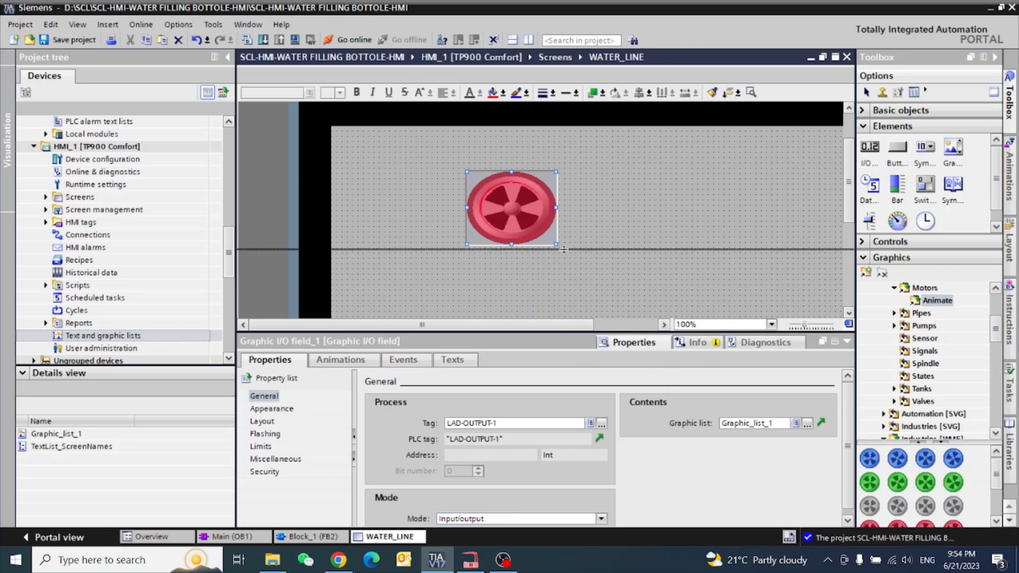
left_click_drag(564, 333, 564, 249)
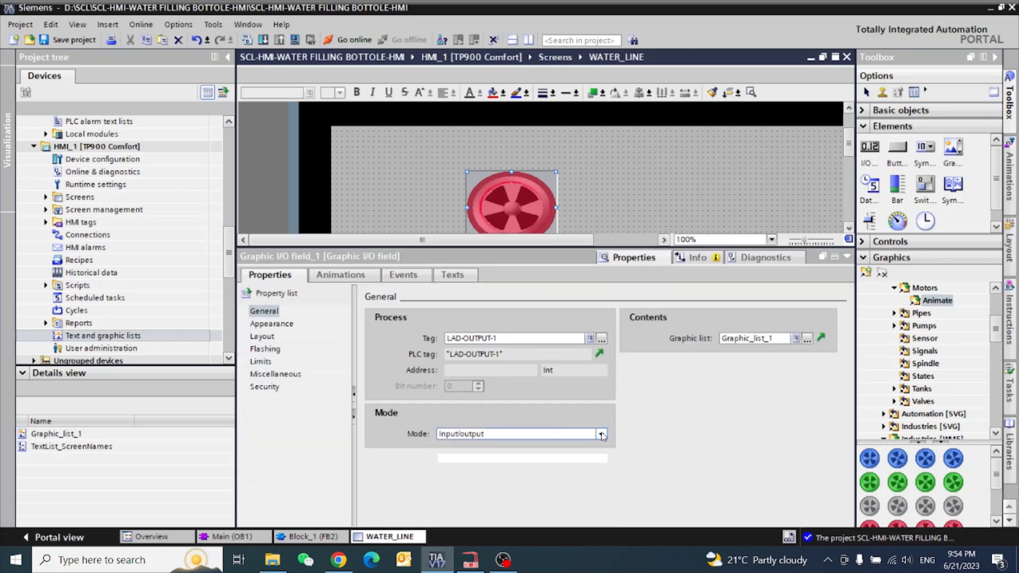
left_click(600, 434)
left_click(466, 474)
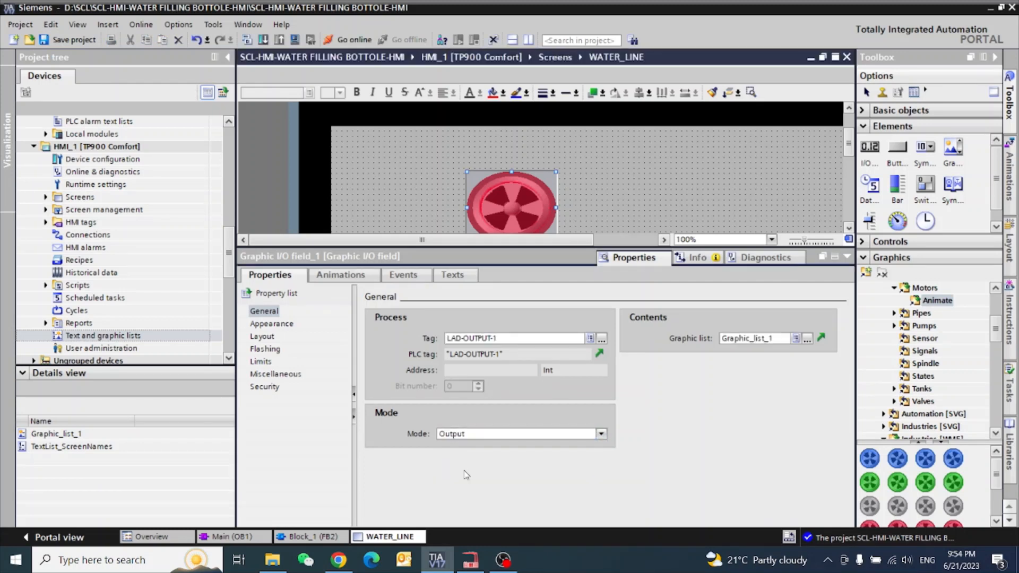
Revert to Input/output, then set the field's mode to Output.
left_click(601, 434)
left_click(491, 460)
left_click(601, 434)
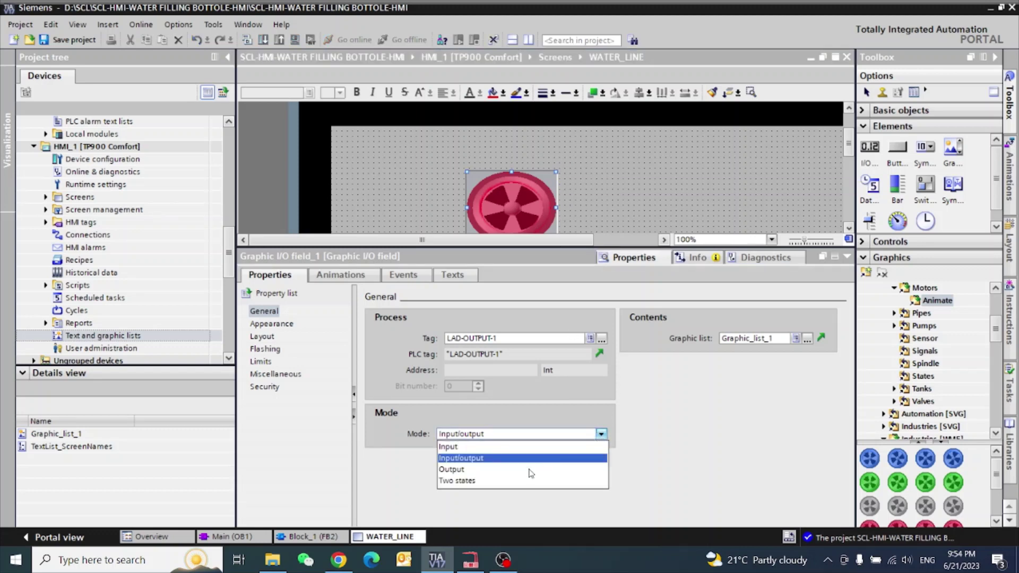
left_click(454, 470)
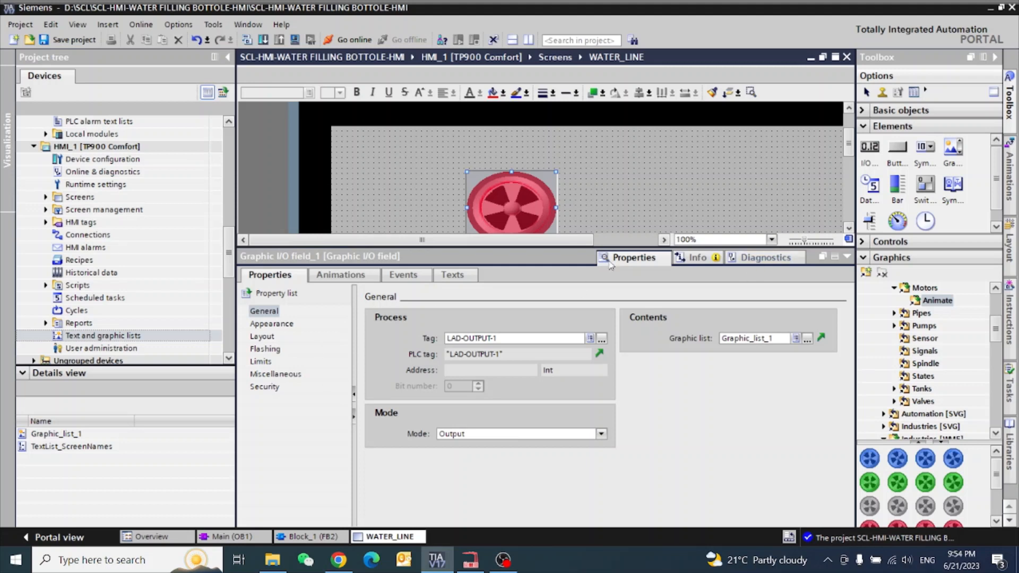
left_click_drag(589, 247, 577, 368)
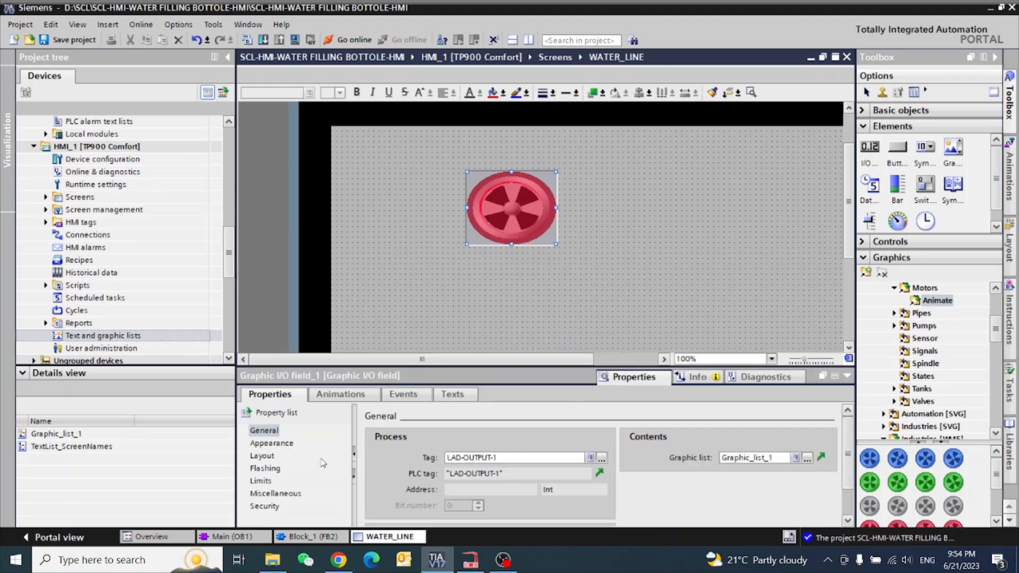
Under Appearance set the fill pattern to Transparent and the border style to Solid.
left_click(272, 443)
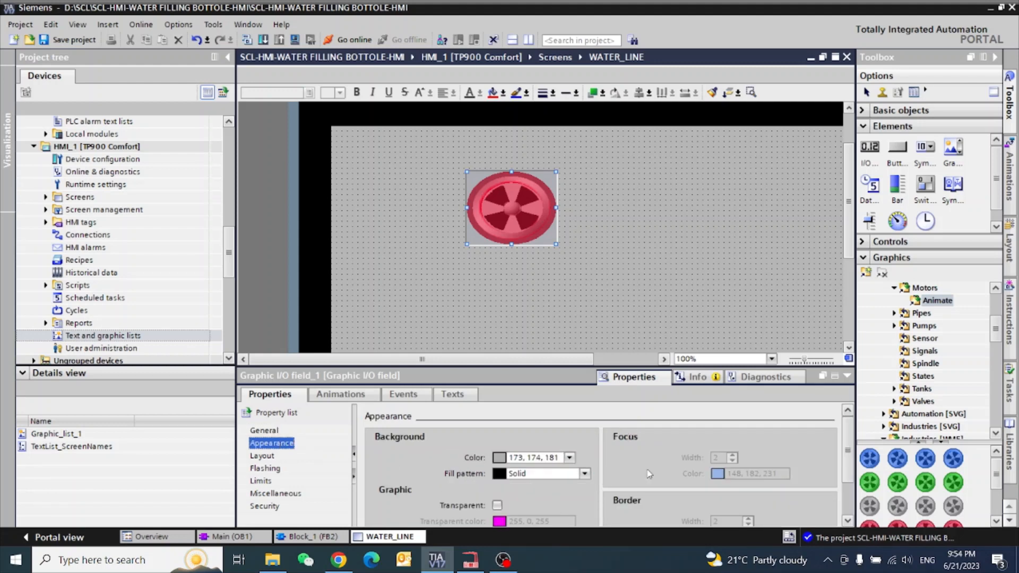
left_click(585, 474)
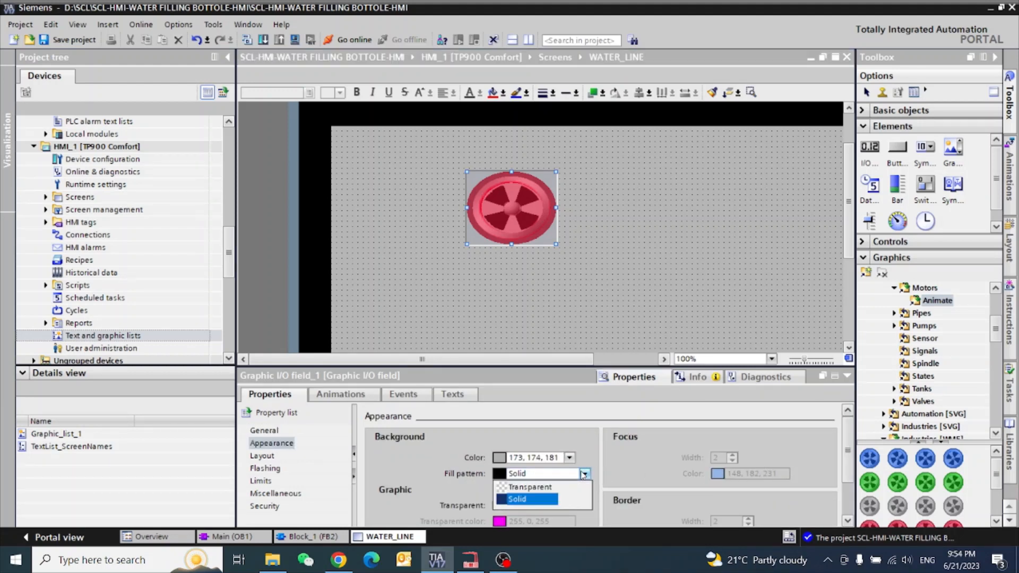
left_click(527, 487)
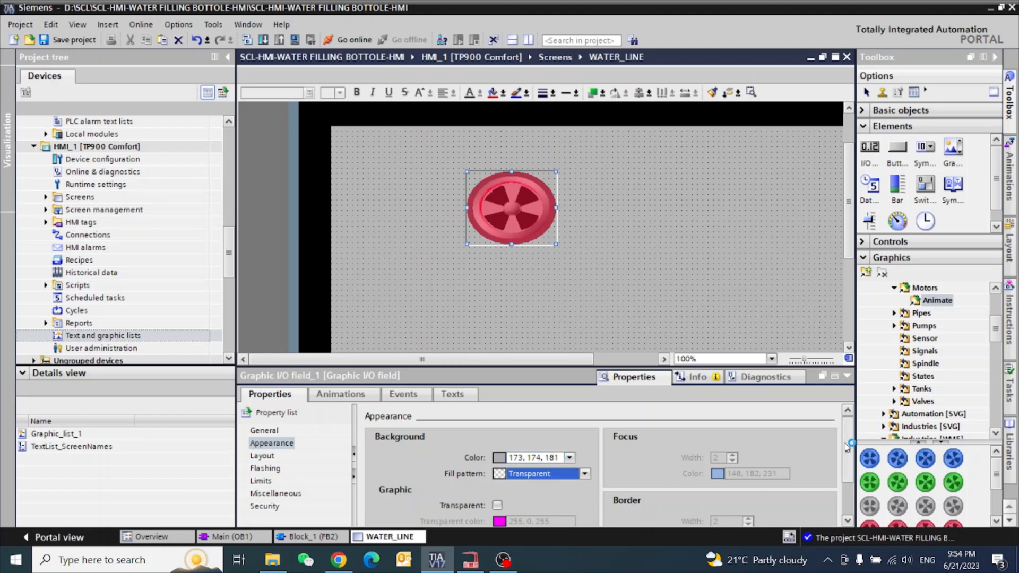
scroll(849, 470, "down", 2)
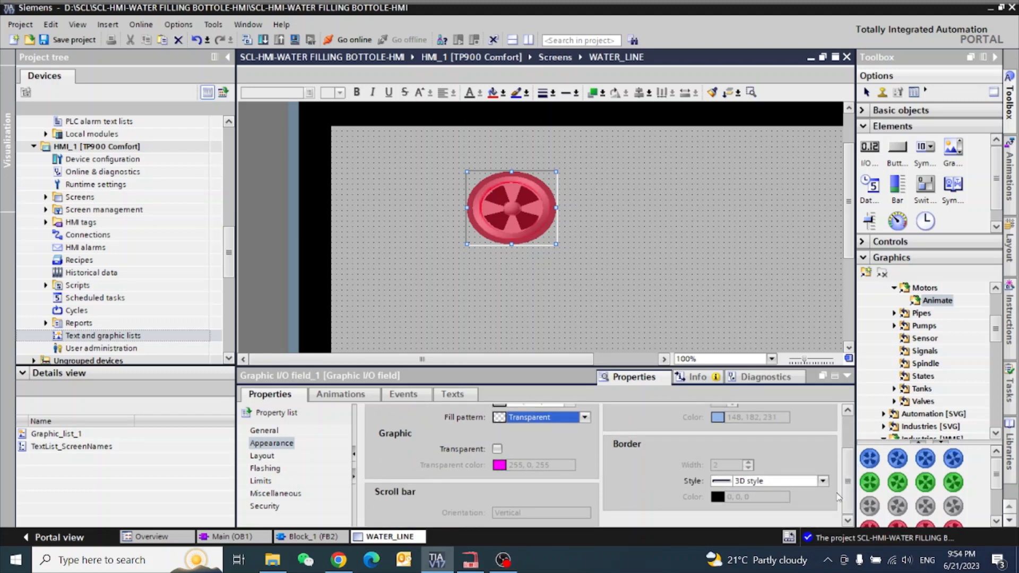
left_click(823, 482)
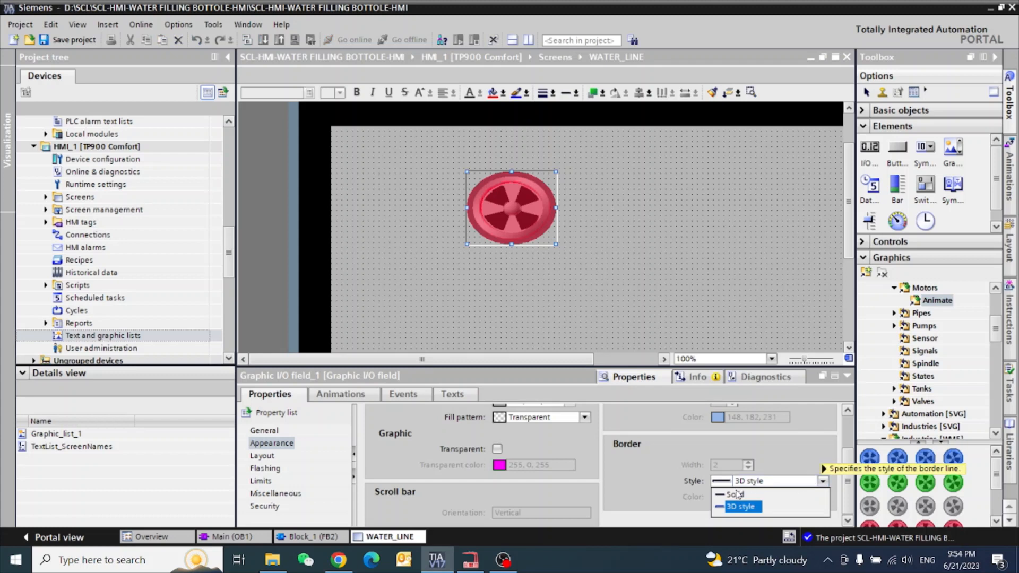
left_click(736, 495)
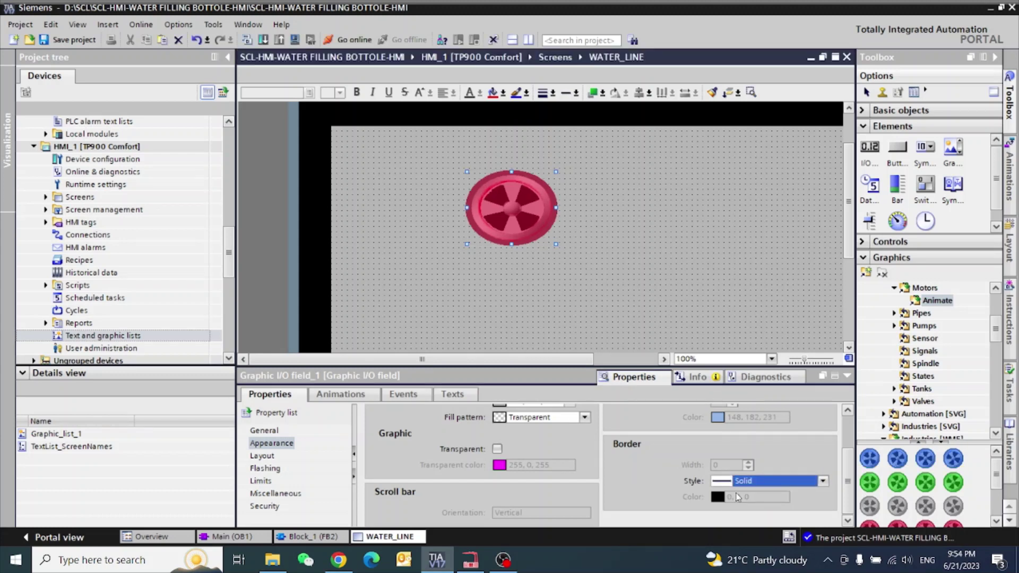
Deselect the field, collapse Properties and switch to the Block_1 [FB2] ladder block.
left_click(598, 254)
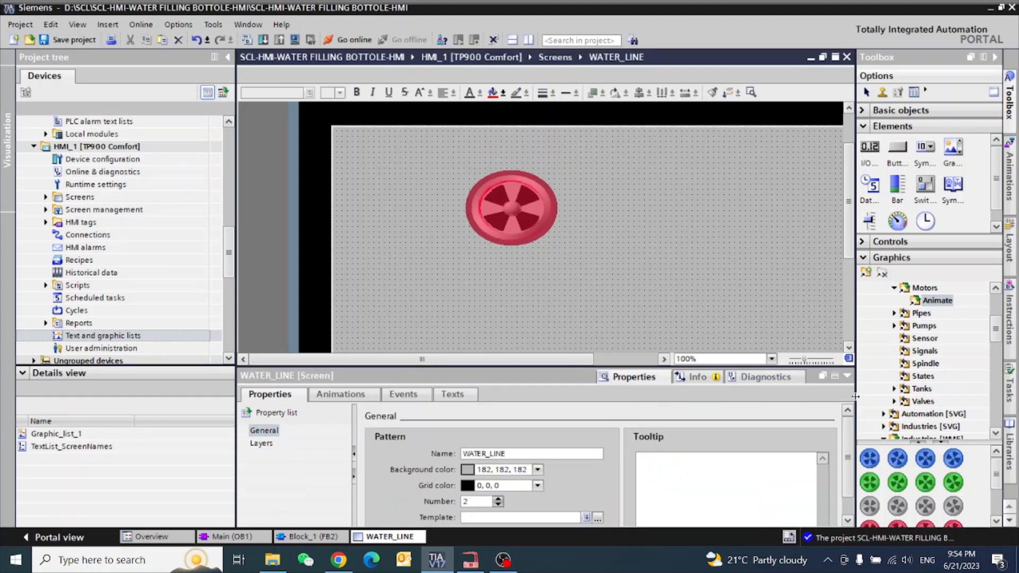
left_click(846, 375)
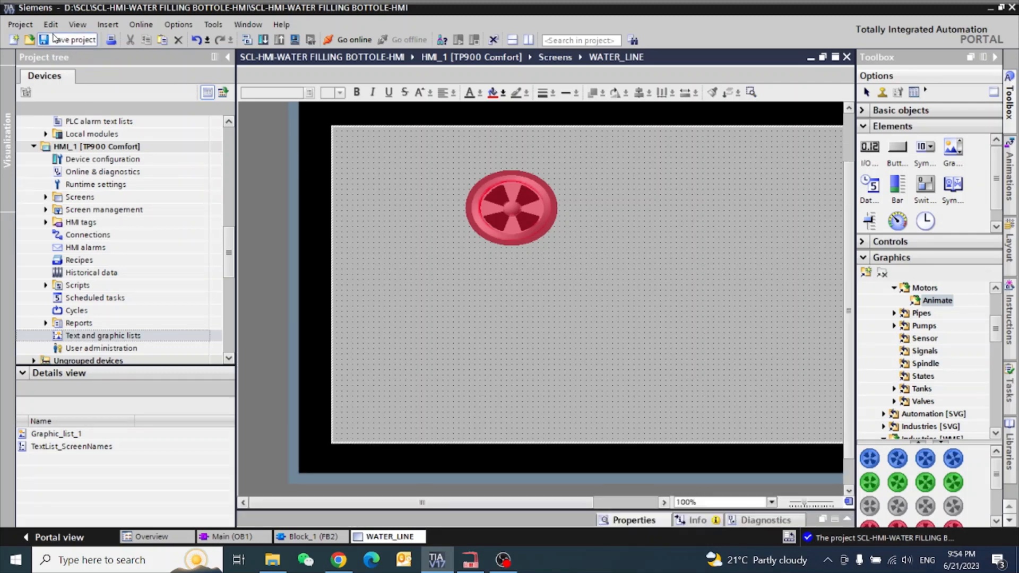
left_click(306, 537)
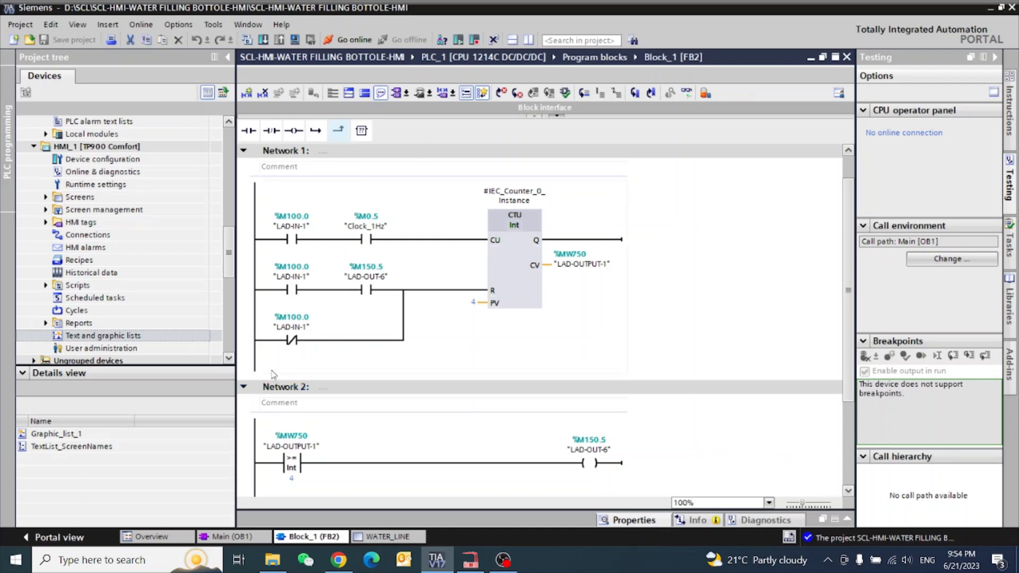
Delete all logic in Network 1 and Network 2.
left_click_drag(271, 375, 681, 204)
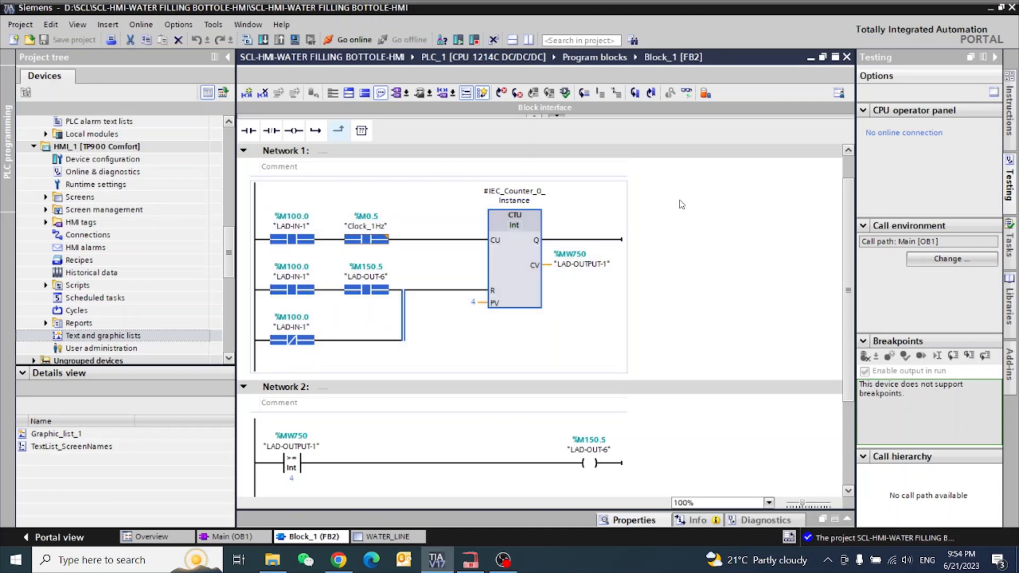
key("Delete")
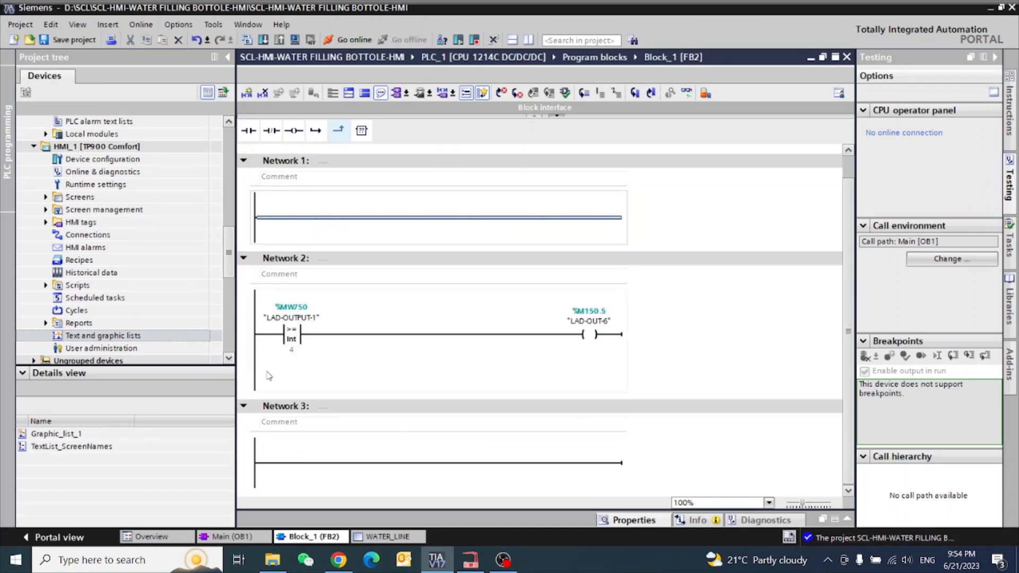
mouse_move(271, 381)
left_mouse_down()
mouse_move(538, 280)
mouse_move(701, 279)
left_mouse_up()
key("Delete")
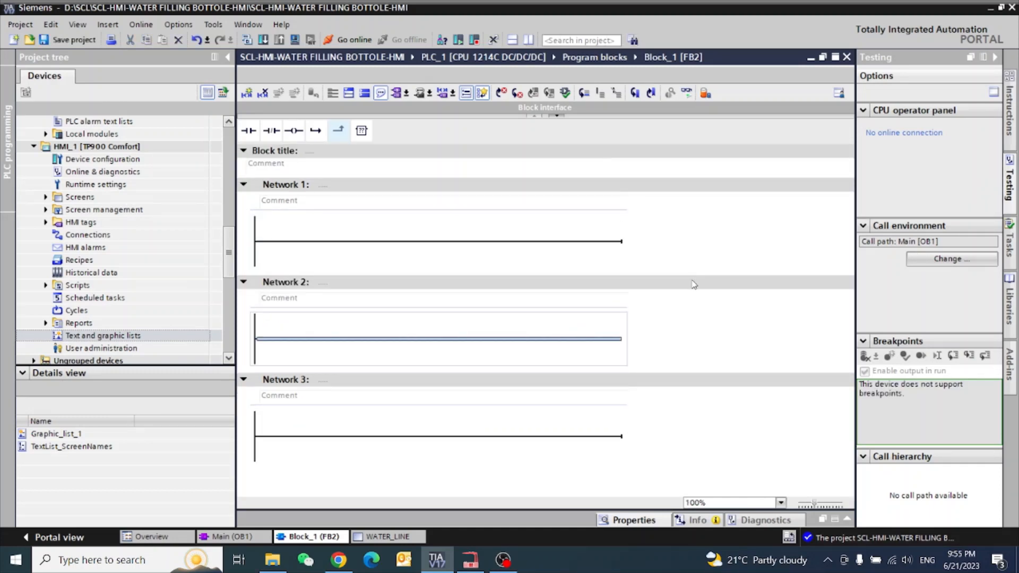
Select the empty Network 1 rung and show the basic instructions card.
left_click(445, 255)
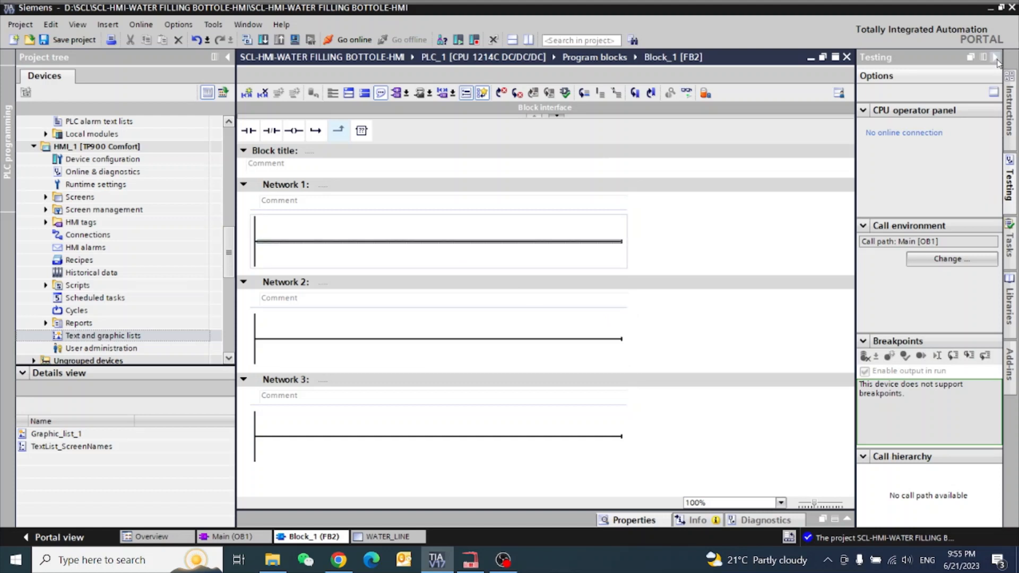
left_click(1009, 103)
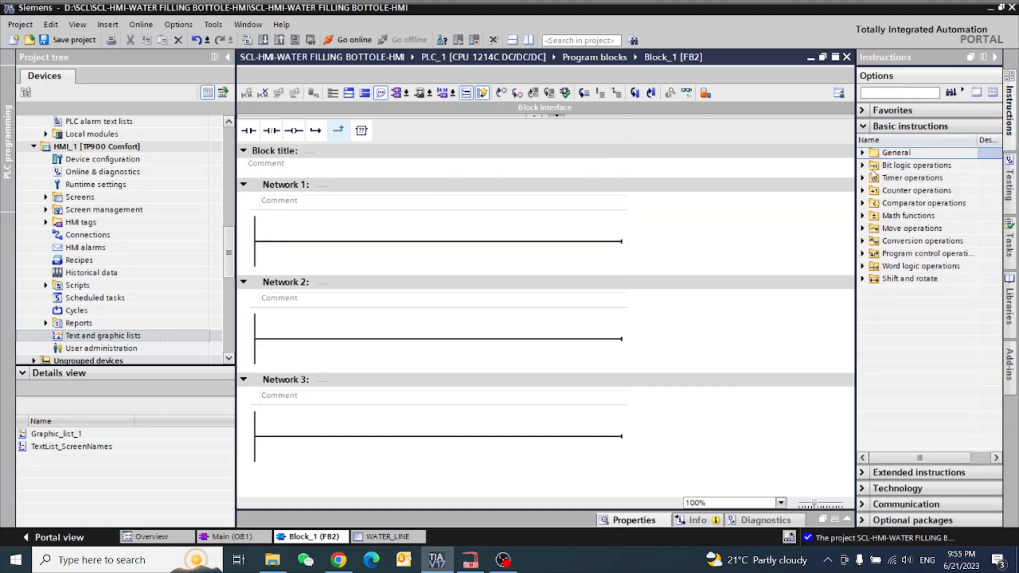
Add a normally open contact to Network 1 plus a parallel branch holding another contact.
left_click(863, 166)
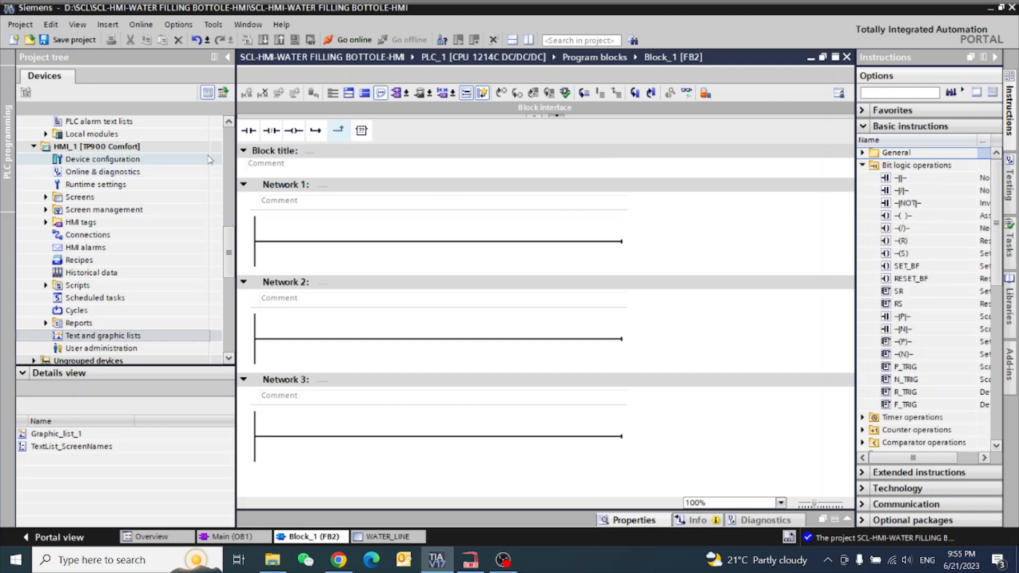
left_click_drag(248, 130, 318, 243)
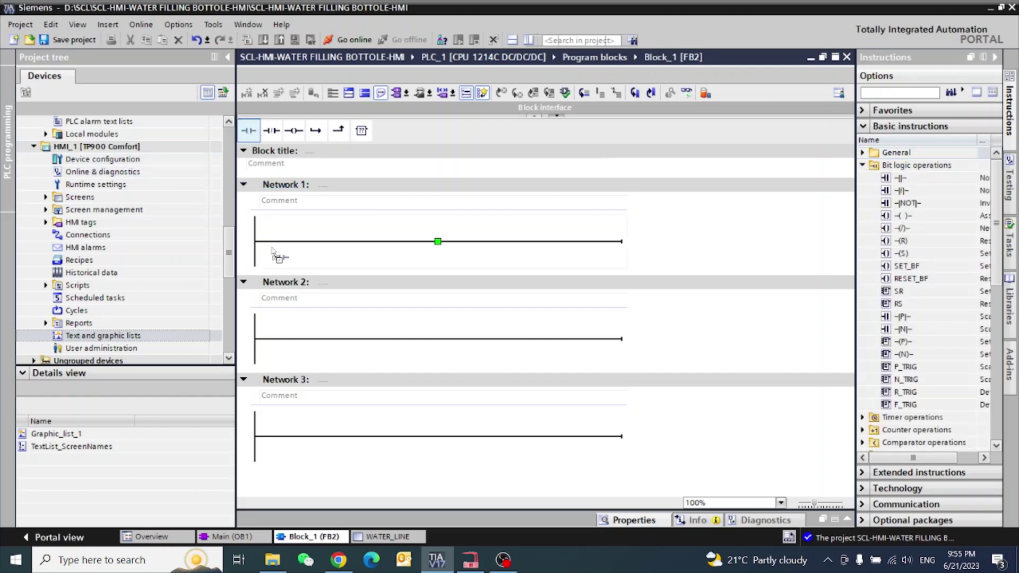
left_click(368, 243)
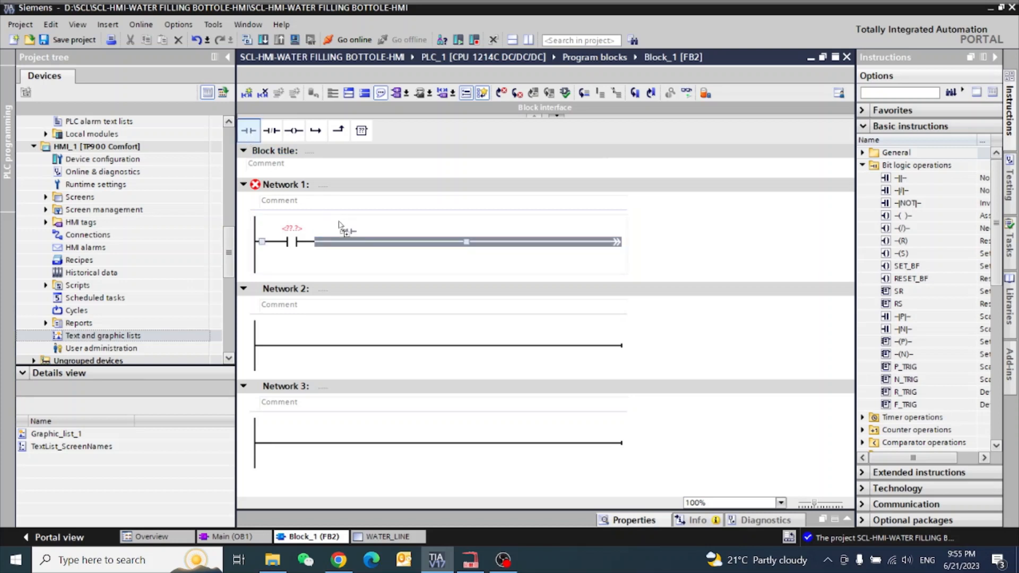
left_click_drag(249, 131, 350, 254)
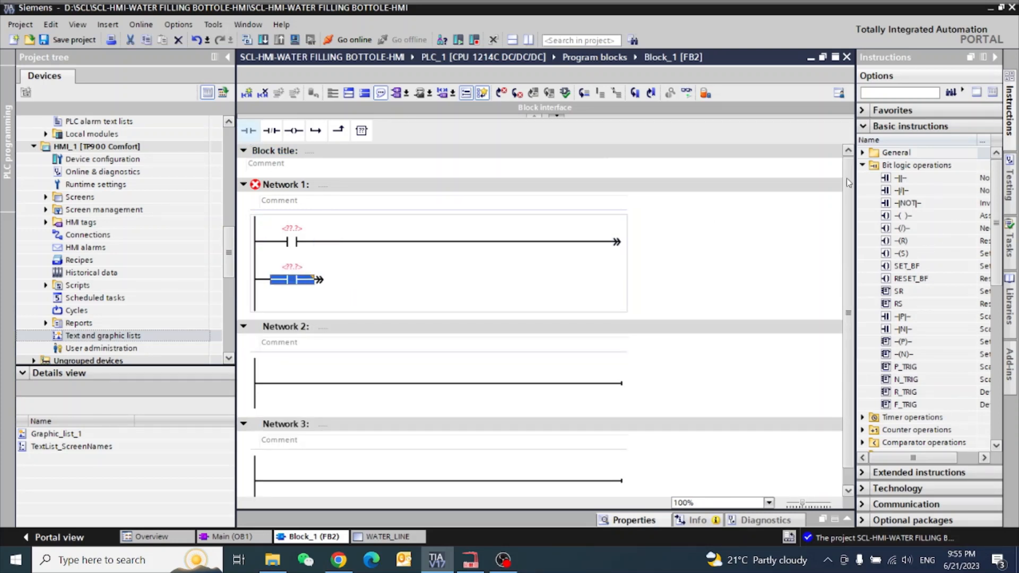
left_click(863, 165)
Place a CTU up-counter on the rung as multi-instance IEC_Counter_0_Instance_1.
left_click(865, 190)
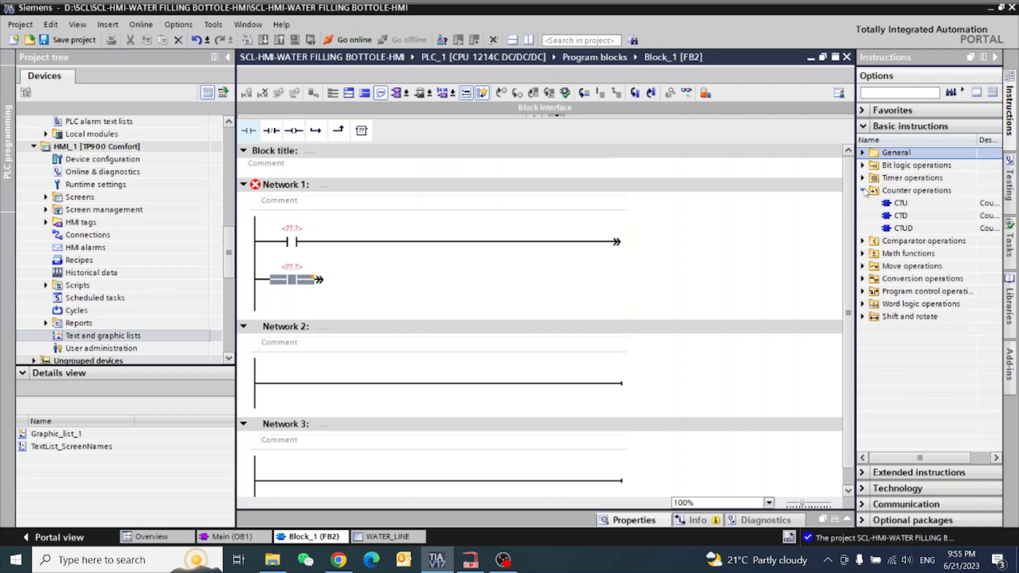
left_click_drag(895, 203, 386, 265)
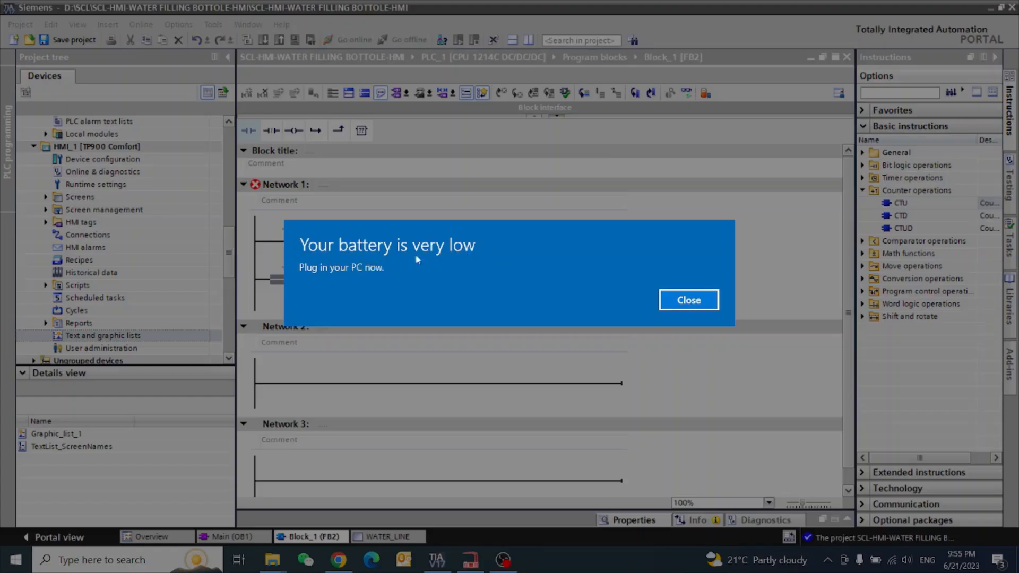
left_click(708, 304)
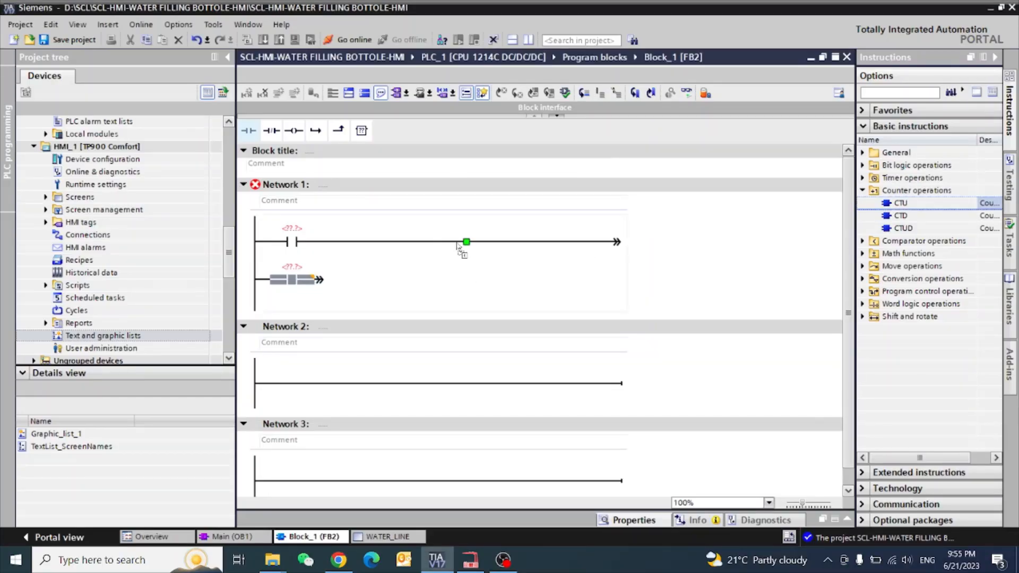
left_click_drag(896, 204, 464, 242)
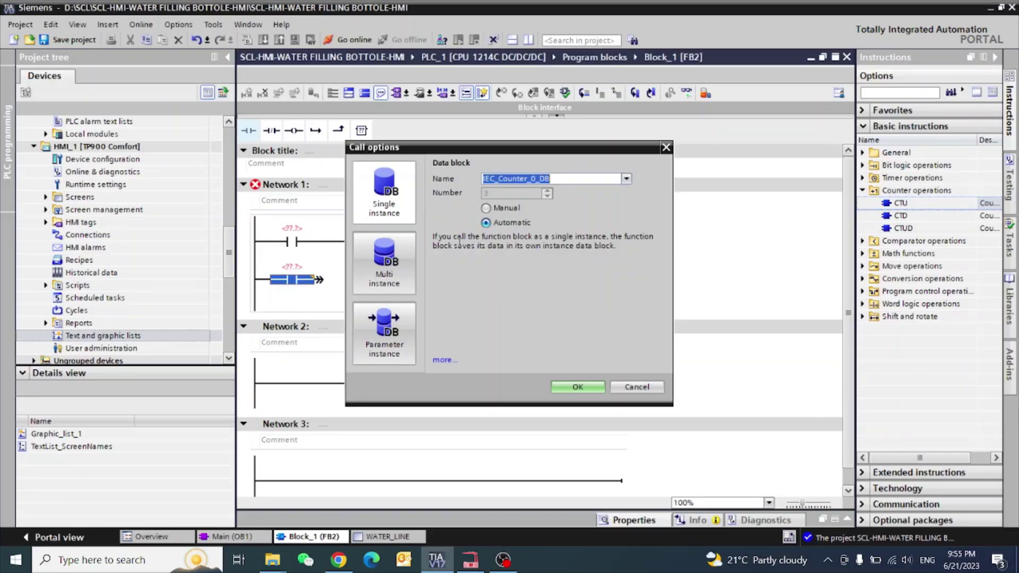
left_click(384, 261)
left_click(577, 387)
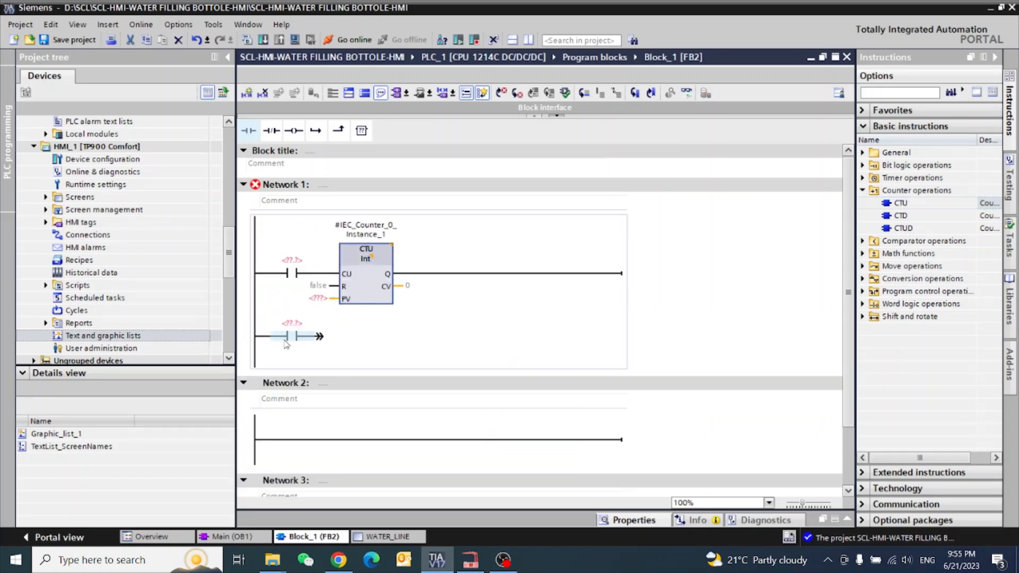
Move the branch contact in series before the counter and give it operand %M0.5 (Clock_1Hz).
left_click_drag(290, 335, 270, 273)
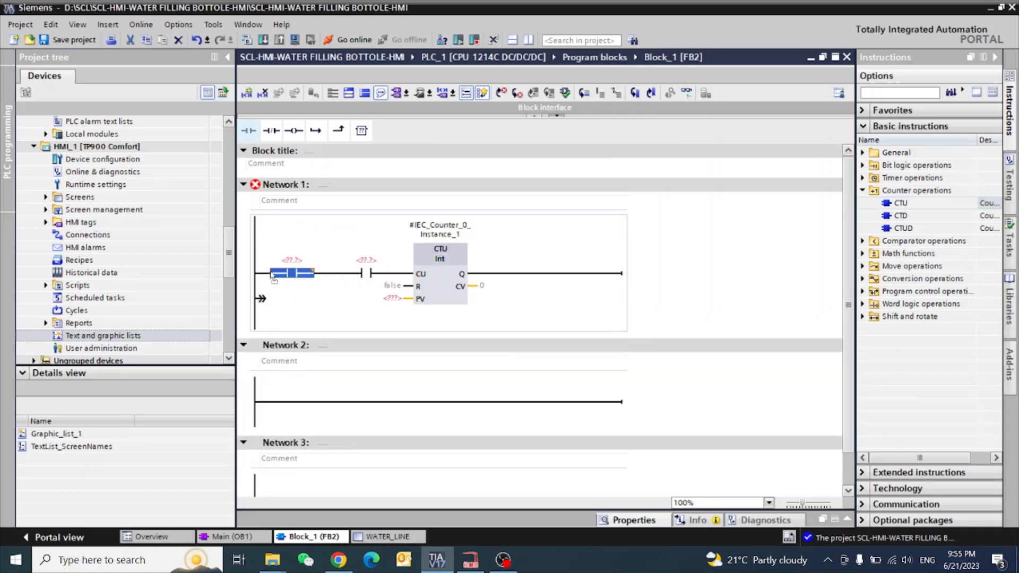
left_click(366, 261)
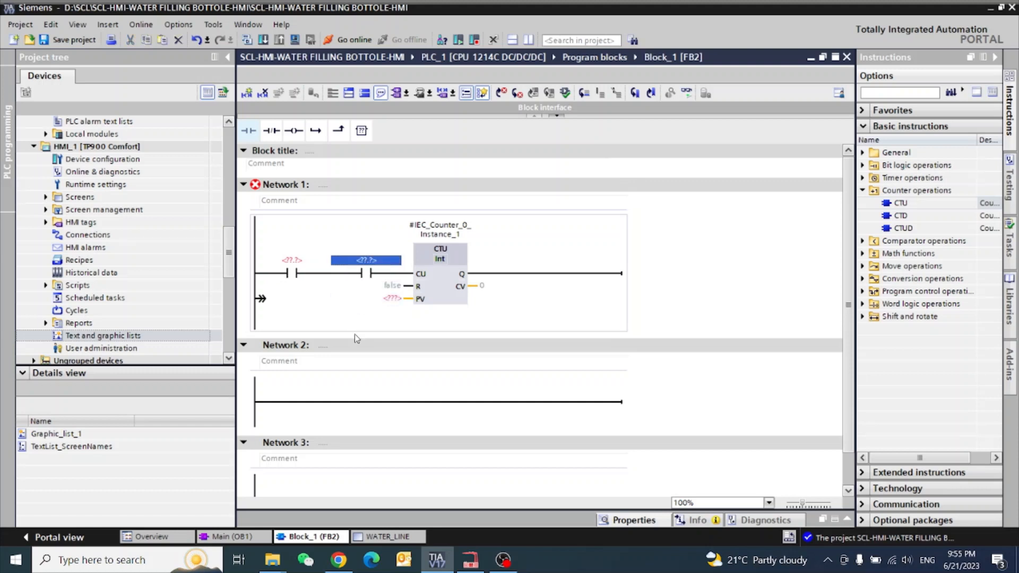
type("M")
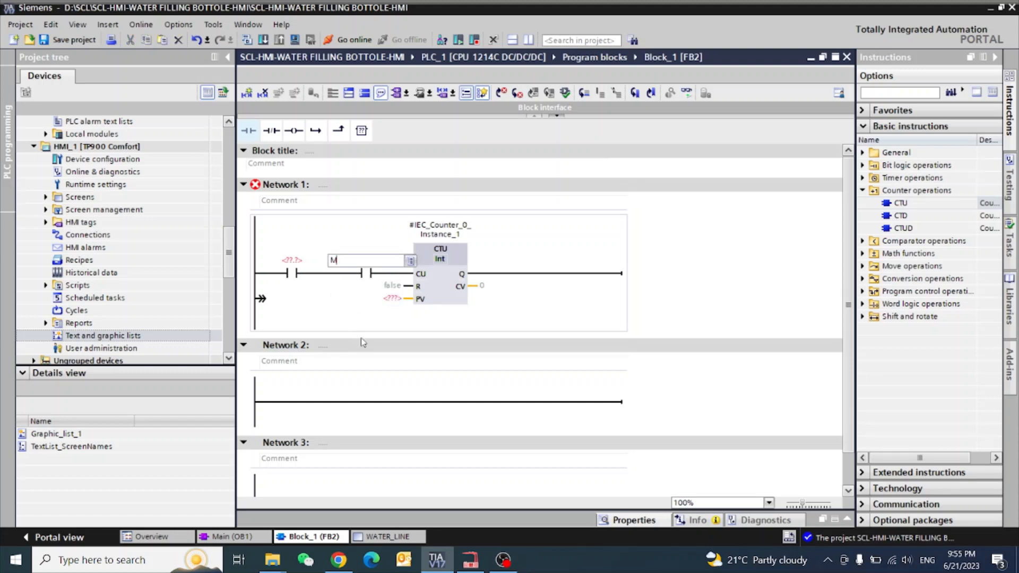
type("%M0.5")
key("Return")
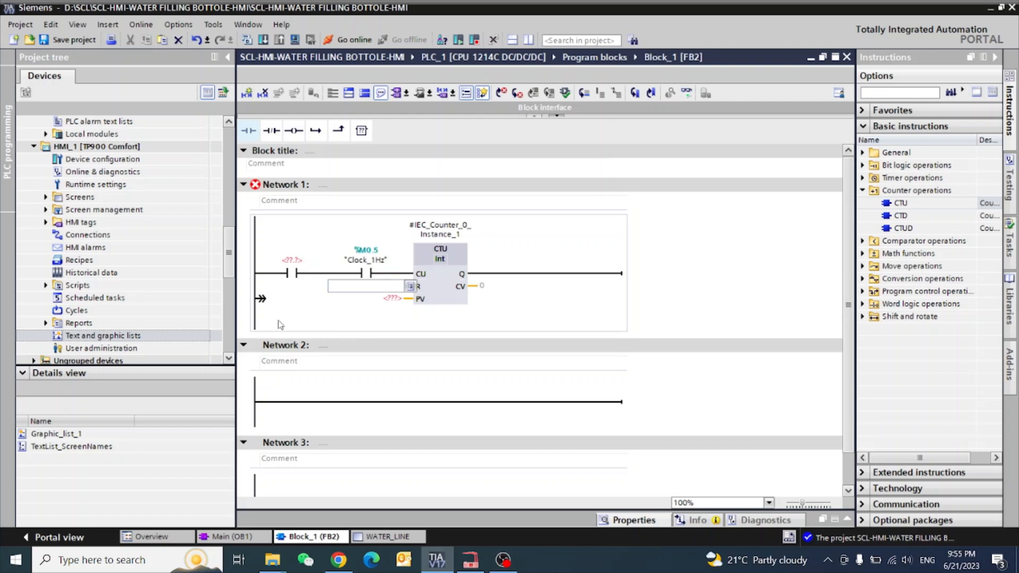
Assign LAD-IN-1 from the LAD-INPUT table to the counting contact.
left_click(290, 260)
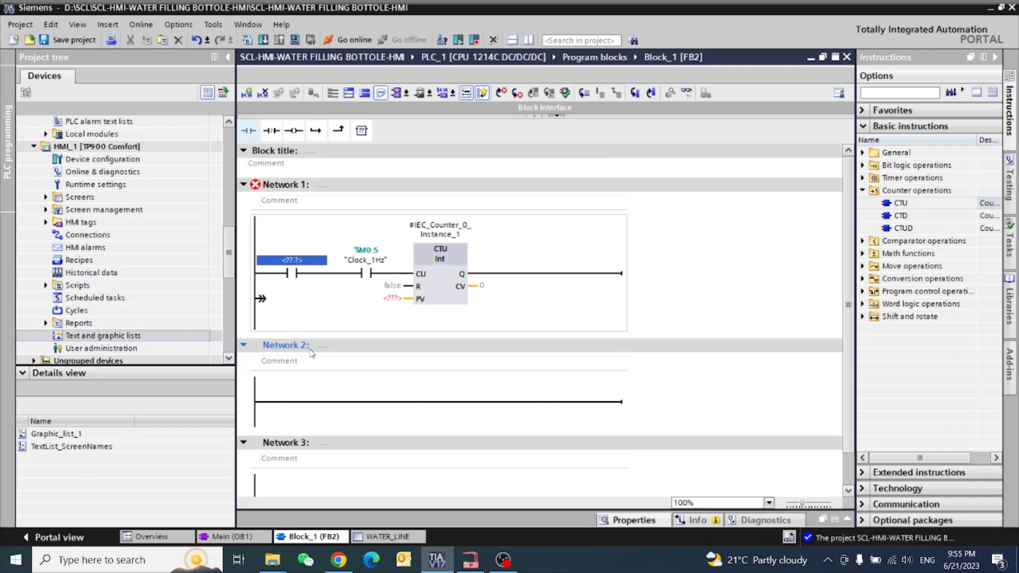
scroll(229, 121, "up", 3)
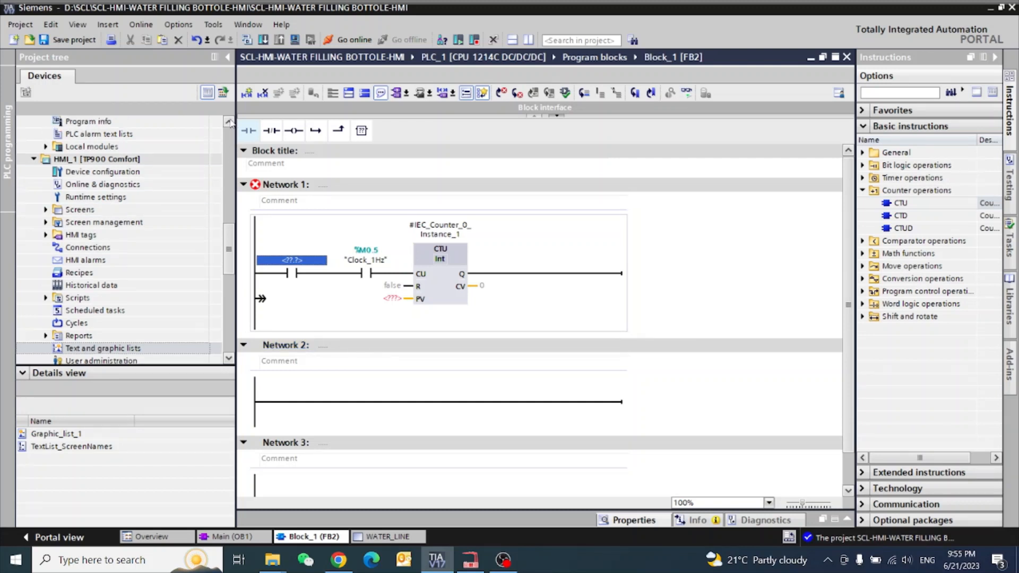
scroll(230, 121, "up", 3)
scroll(229, 122, "up", 3)
scroll(229, 121, "up", 2)
scroll(230, 121, "up", 6)
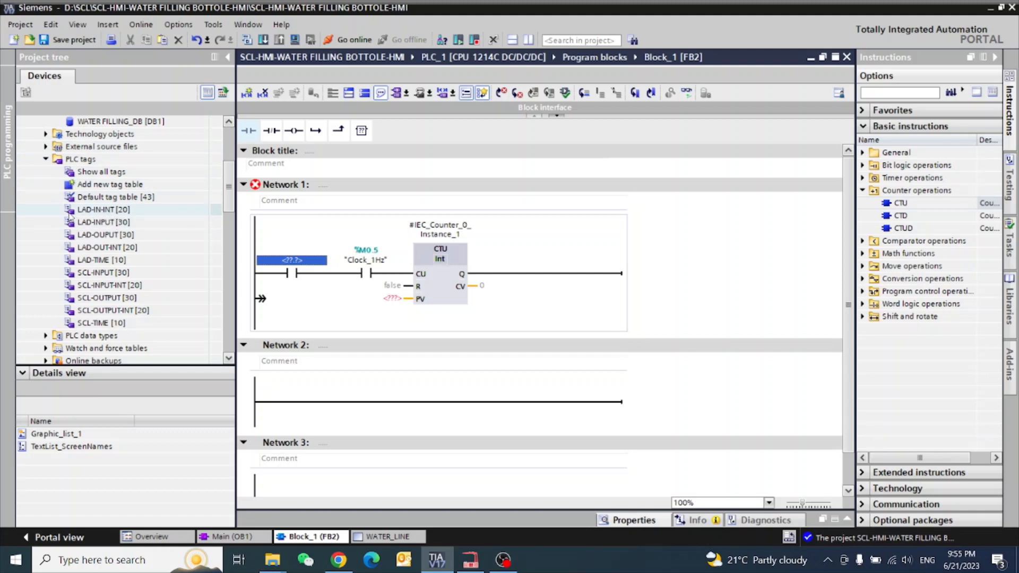
left_click(88, 210)
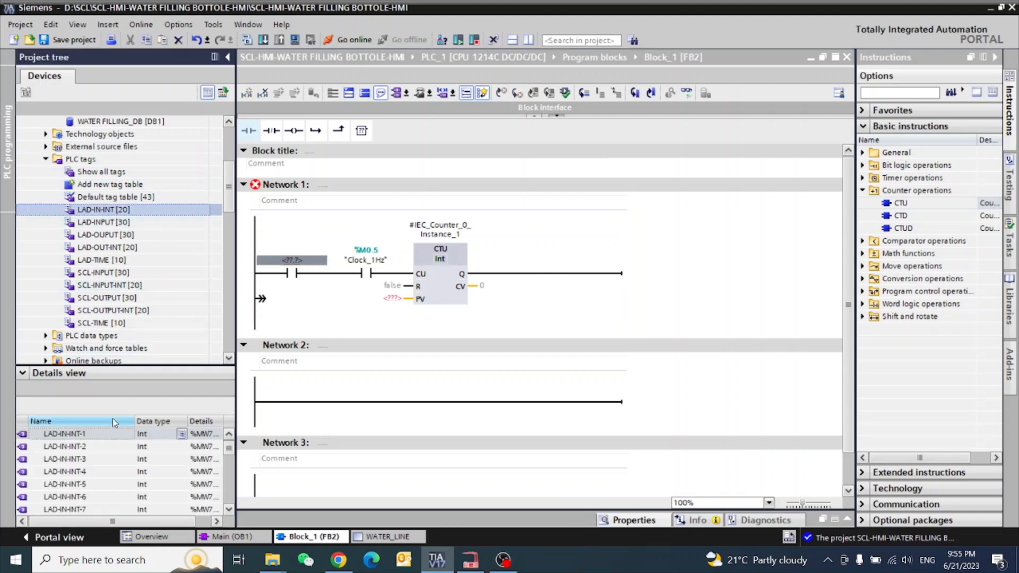
left_click_drag(66, 434, 292, 260)
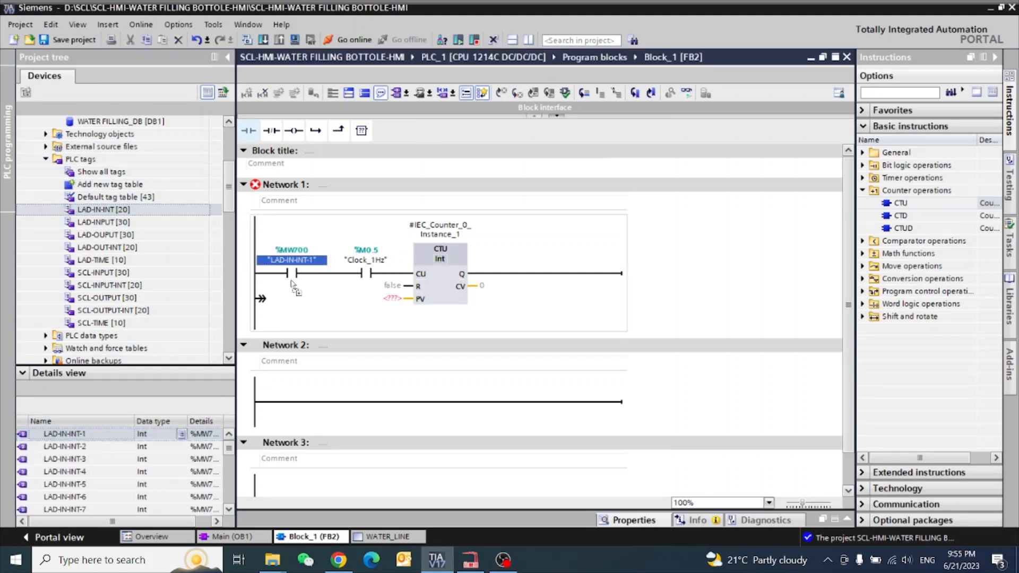
left_click_drag(262, 300, 405, 287)
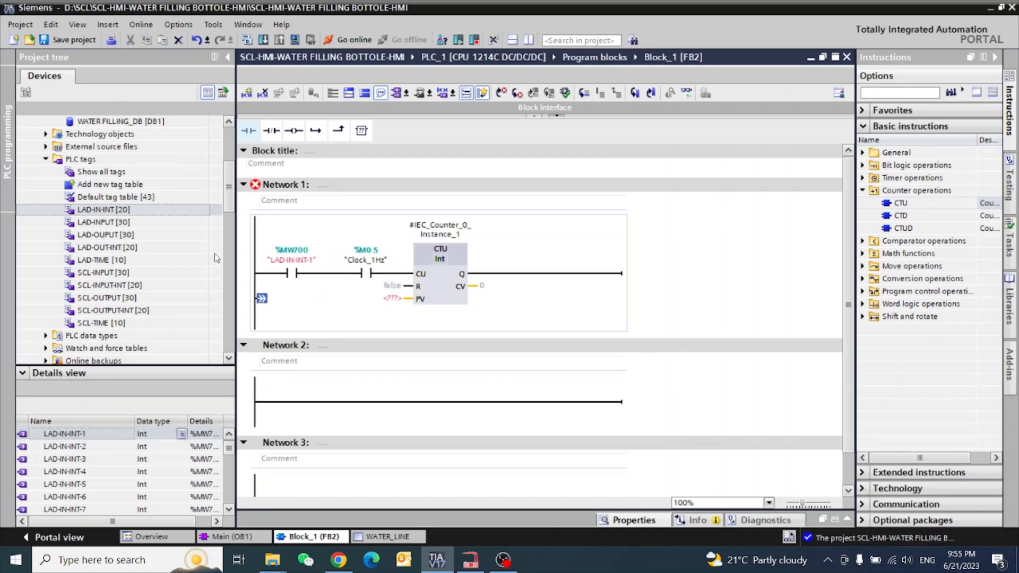
left_click(109, 223)
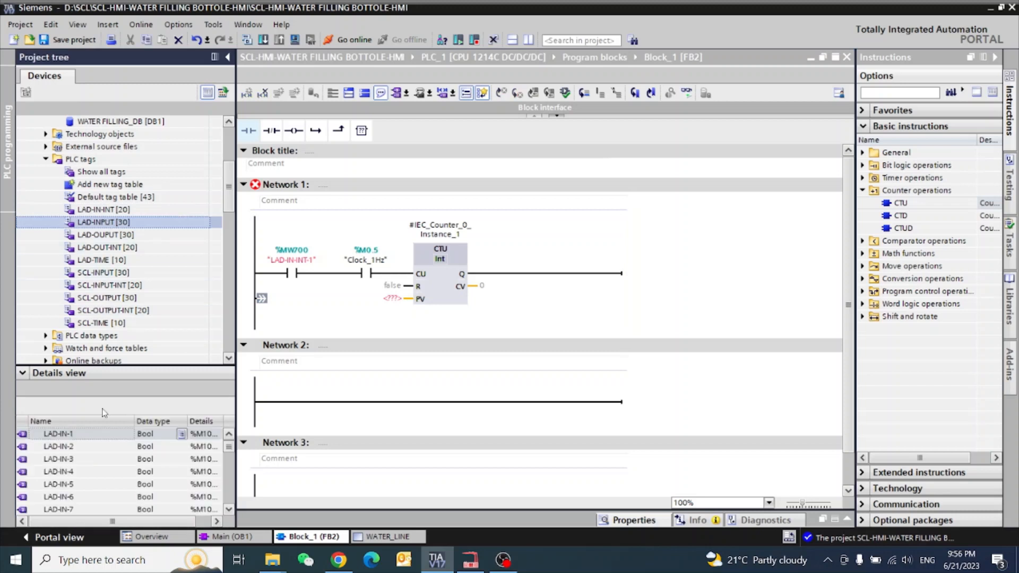
mouse_move(60, 434)
left_mouse_down()
mouse_move(292, 295)
mouse_move(292, 256)
left_mouse_up()
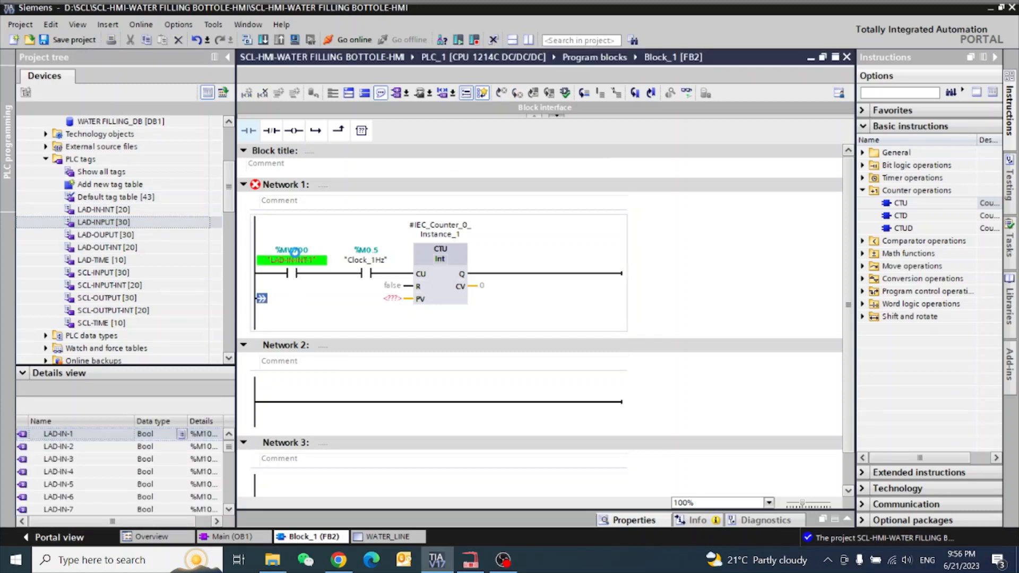
Send the counter's current value to LAD-IN-INT-1 and set preset value 4.
left_click(94, 212)
left_click(104, 209)
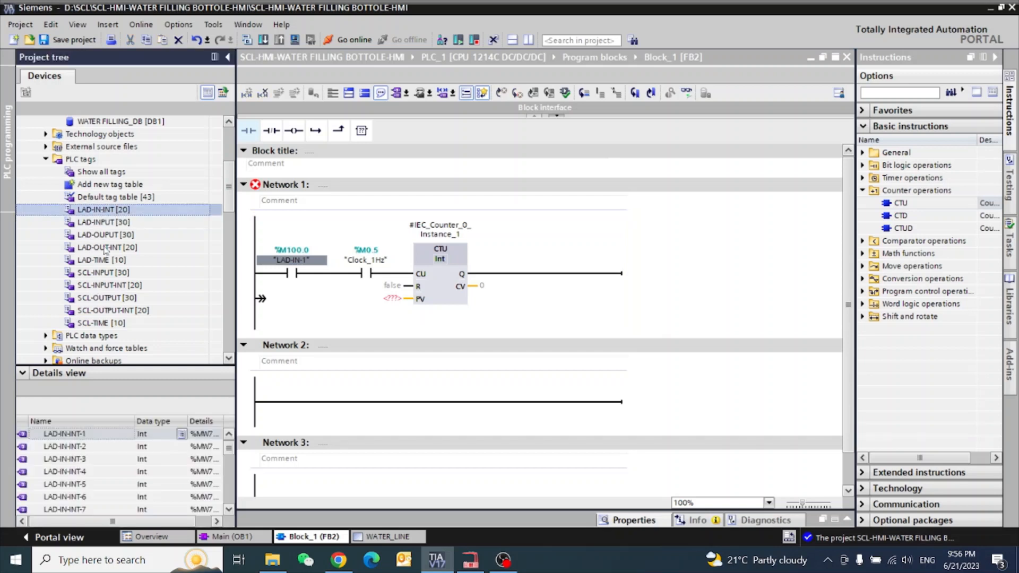
left_click_drag(62, 433, 494, 287)
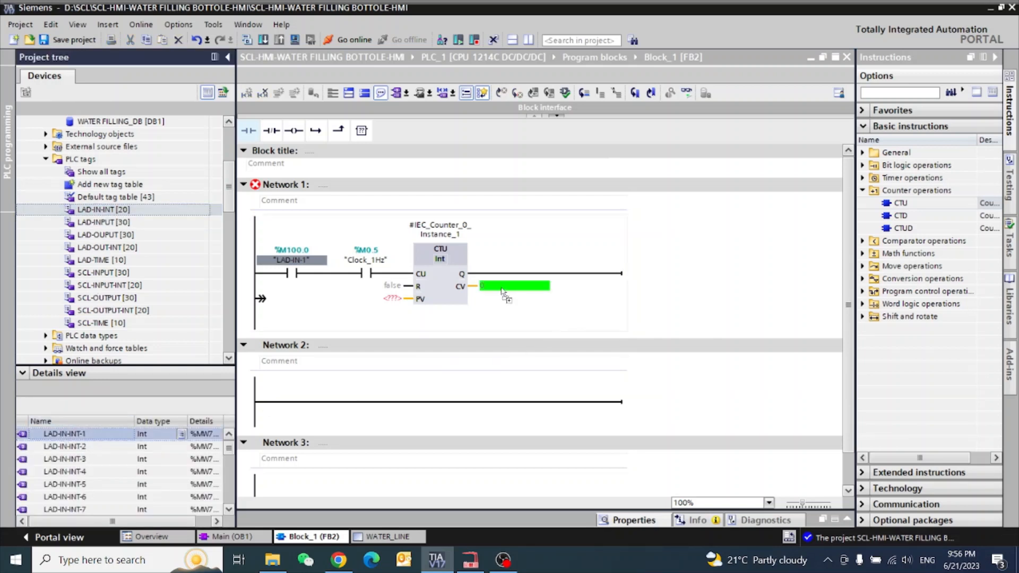
left_click(392, 298)
type("4")
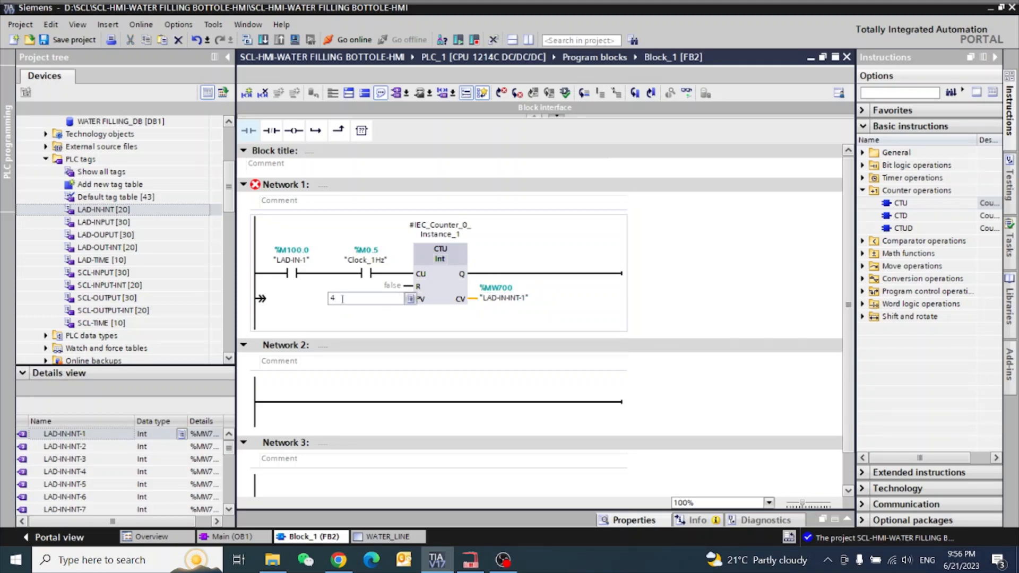
key("Return")
left_click(263, 298)
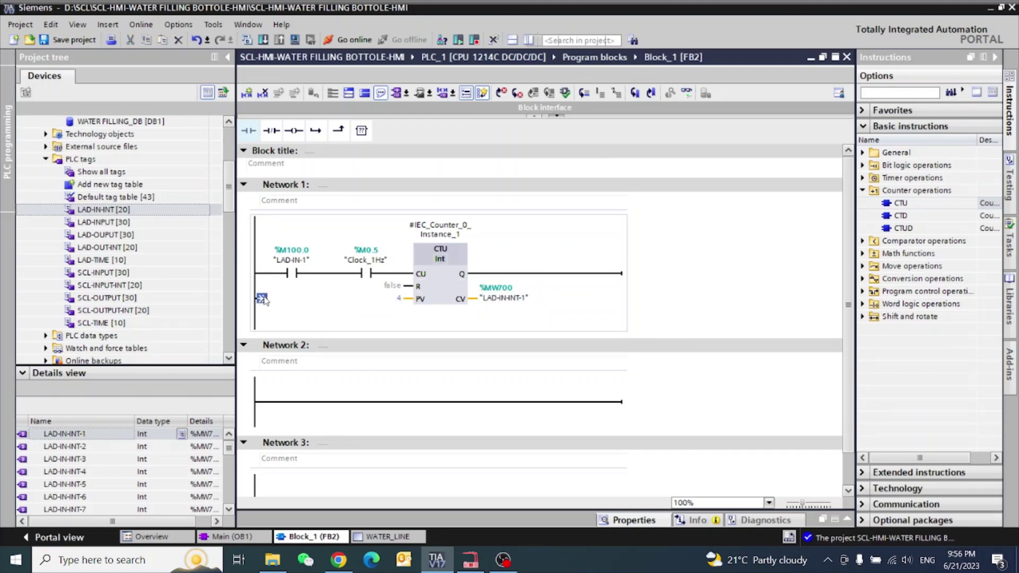
Wire an NO contact to the CTU R input with a parallel NC contact branch, operands left empty.
left_click(249, 131)
left_click_drag(318, 310, 410, 287)
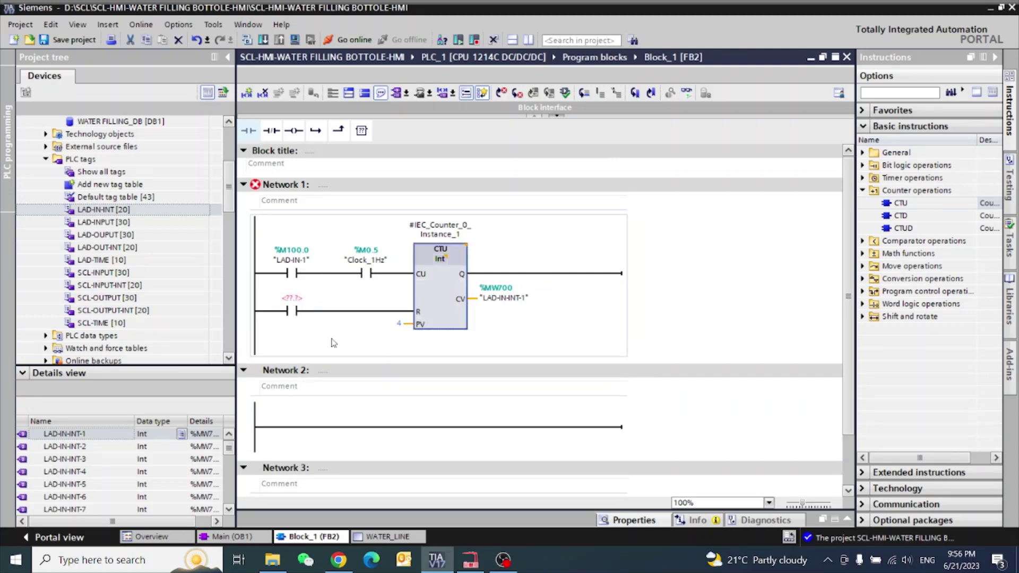
left_click(263, 310)
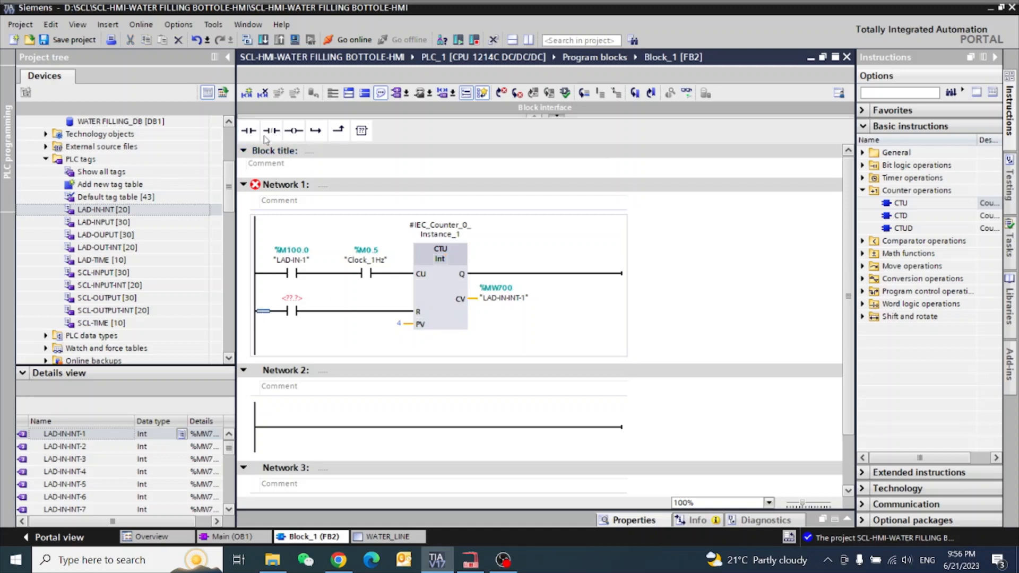
left_click(316, 130)
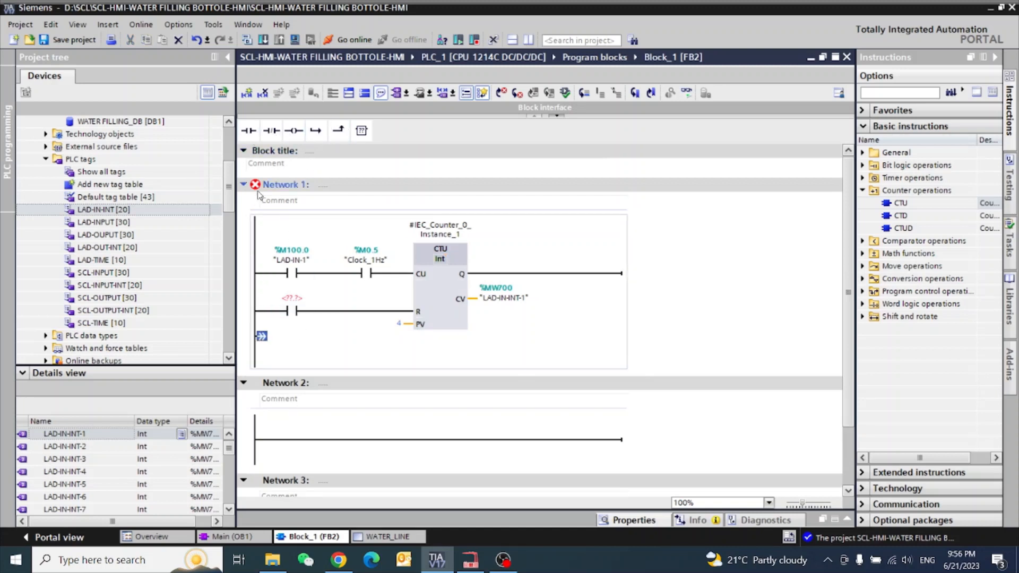
left_click(275, 131)
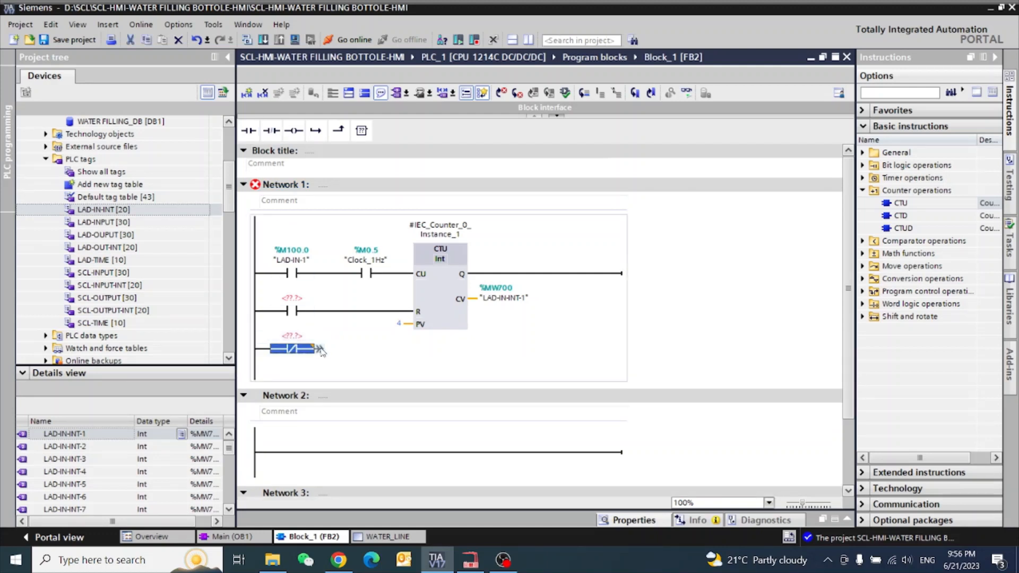
mouse_move(318, 349)
left_mouse_down()
mouse_move(368, 321)
mouse_move(362, 310)
left_mouse_up()
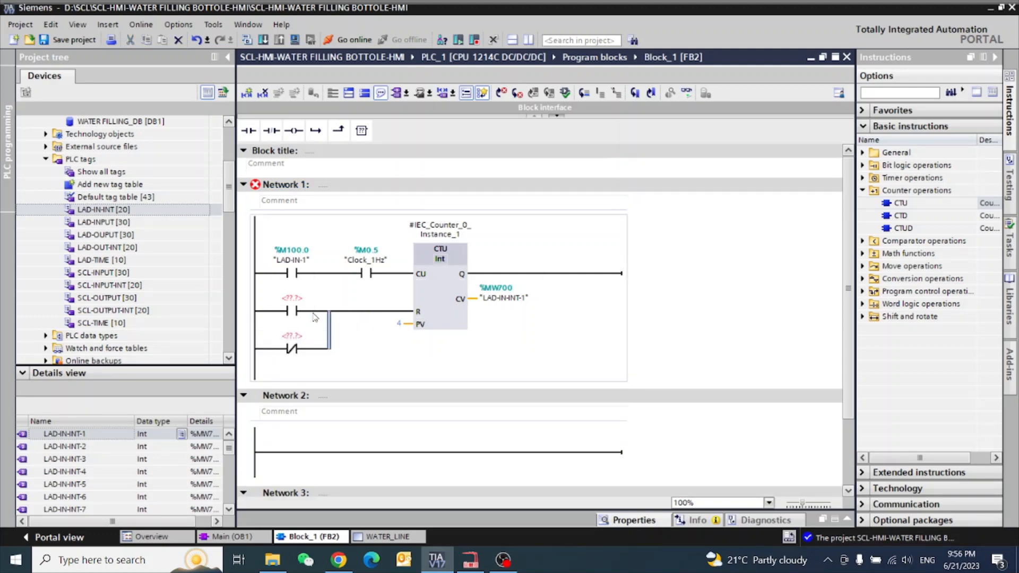
left_click(291, 298)
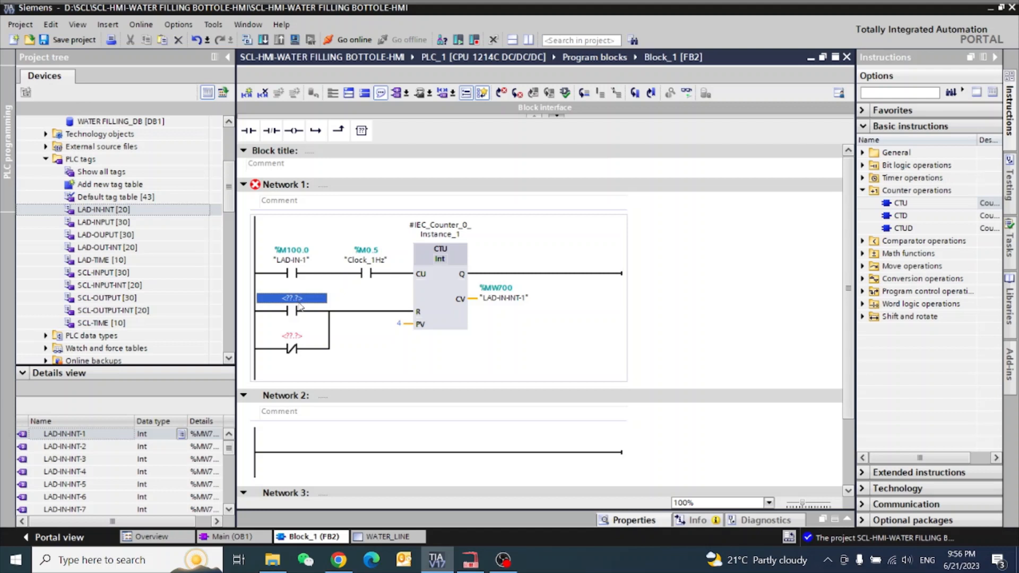
left_click(438, 454)
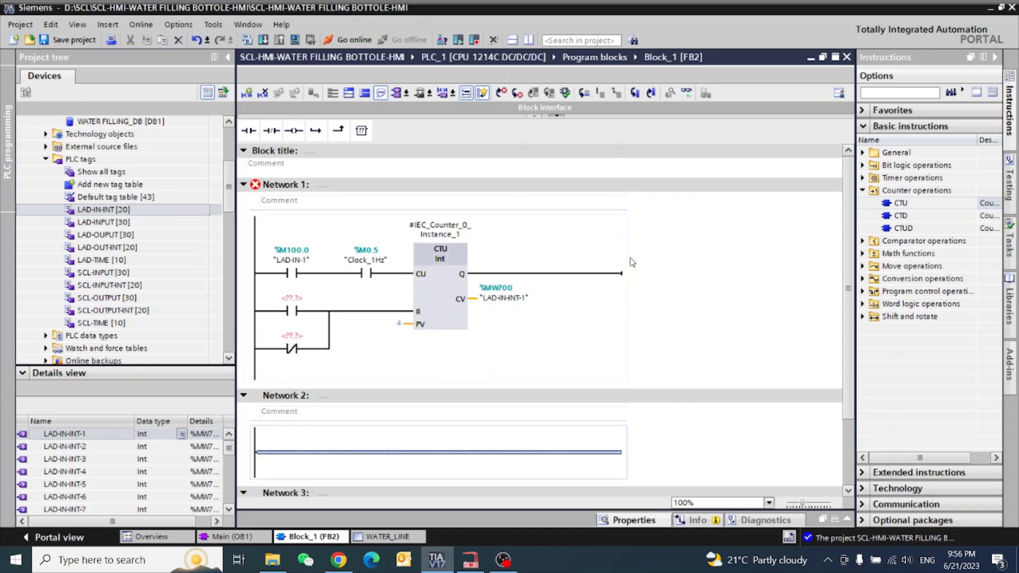
Place a CMP >= comparison from Comparator operations on Network 2.
left_click(865, 192)
left_click(865, 204)
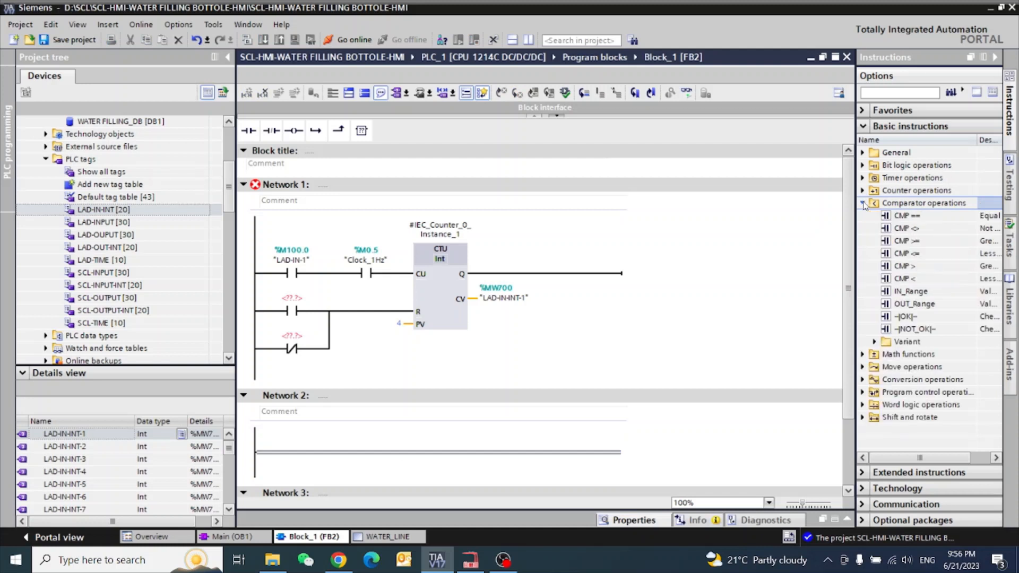
left_click(902, 242)
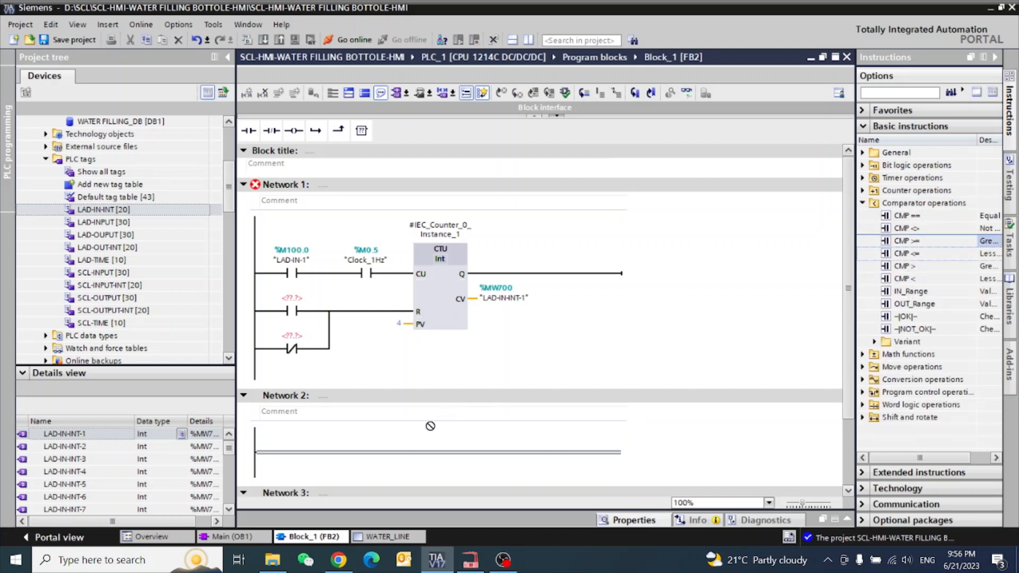
left_click_drag(416, 440, 344, 456)
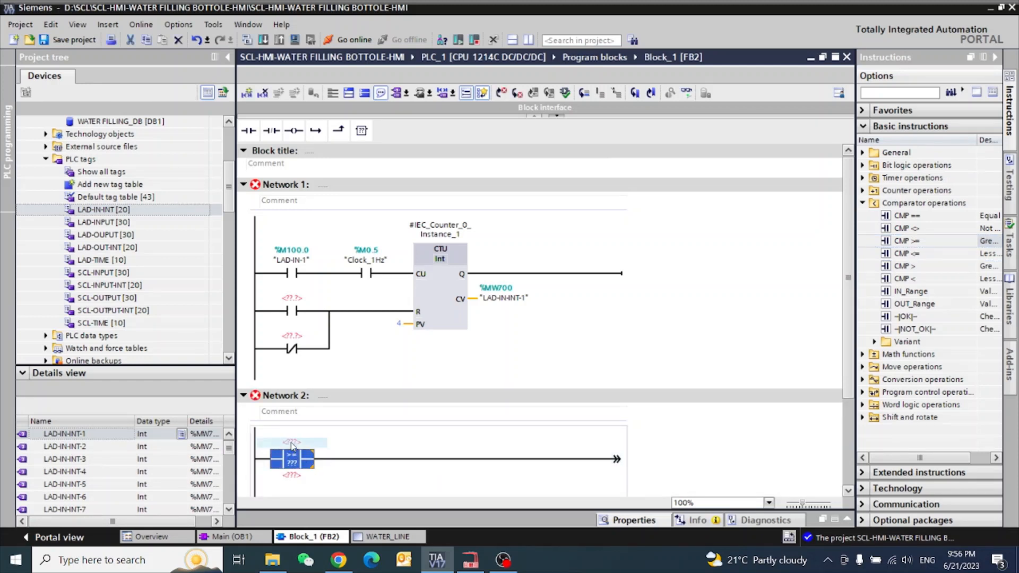
Set the comparison operands to LAD-IN-INT-1 and 4.
left_click(292, 444)
left_click(504, 298)
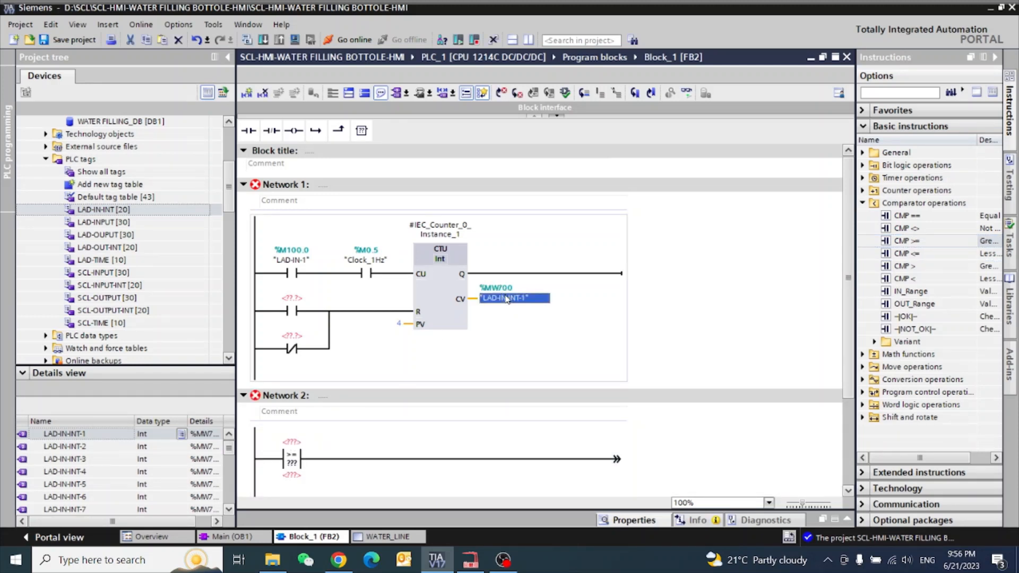
double_click(293, 441)
type("m")
key("Return")
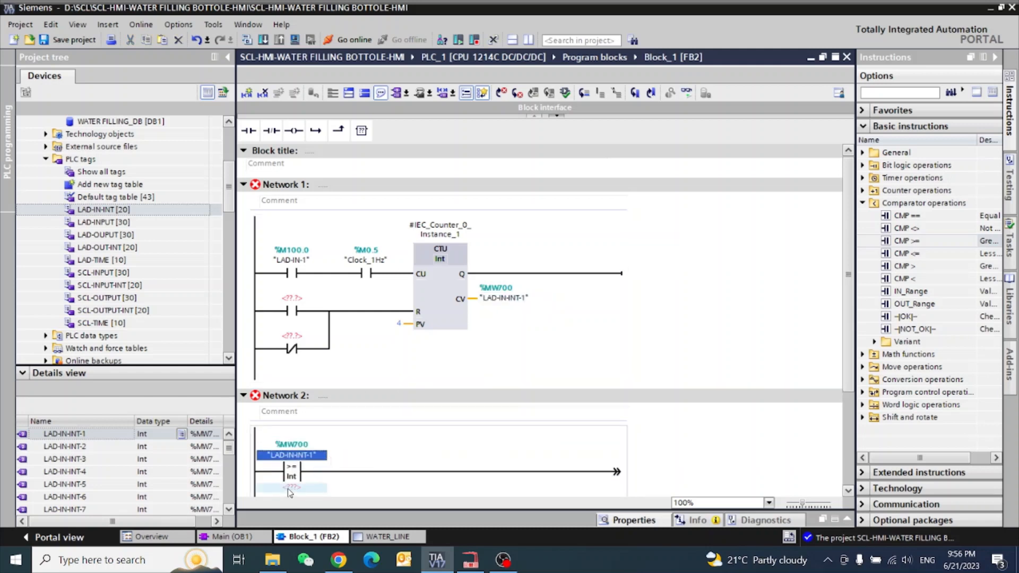
left_click(290, 489)
double_click(293, 489)
type("4")
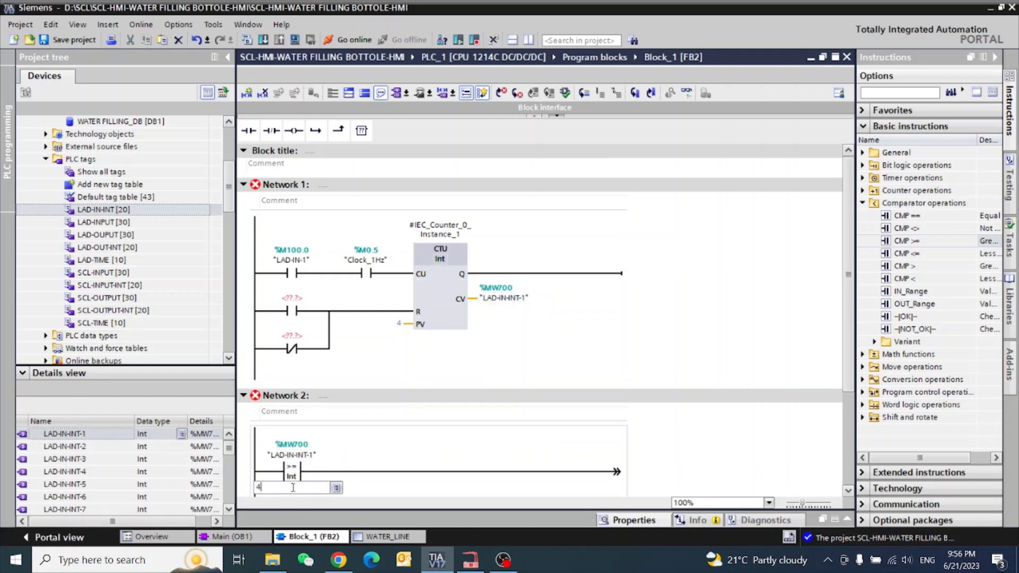
key("Return")
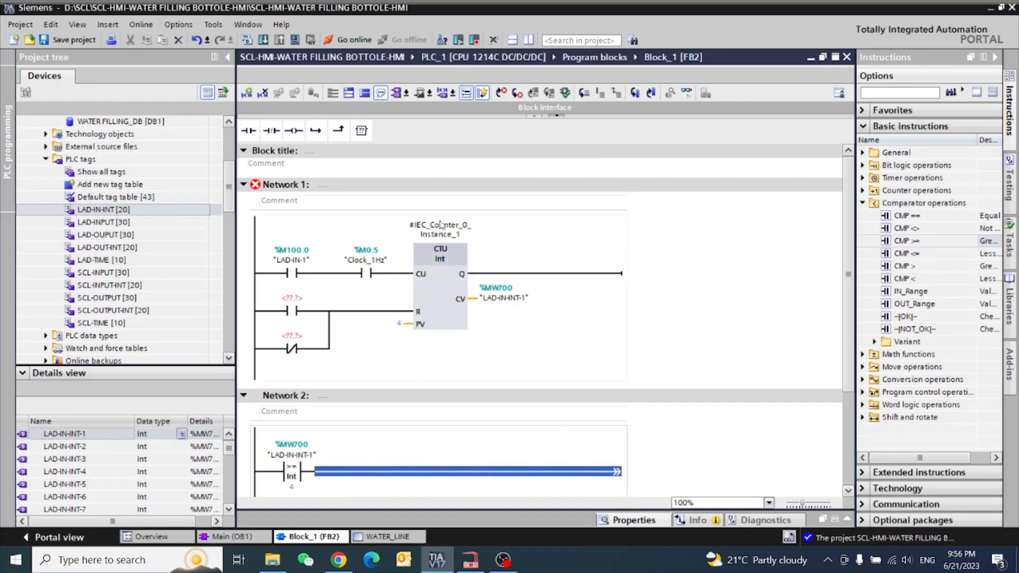
Add an output coil LAD-OUT-1 to Network 2 and put LAD-OUT-1 on the counter's reset contact.
left_click(293, 130)
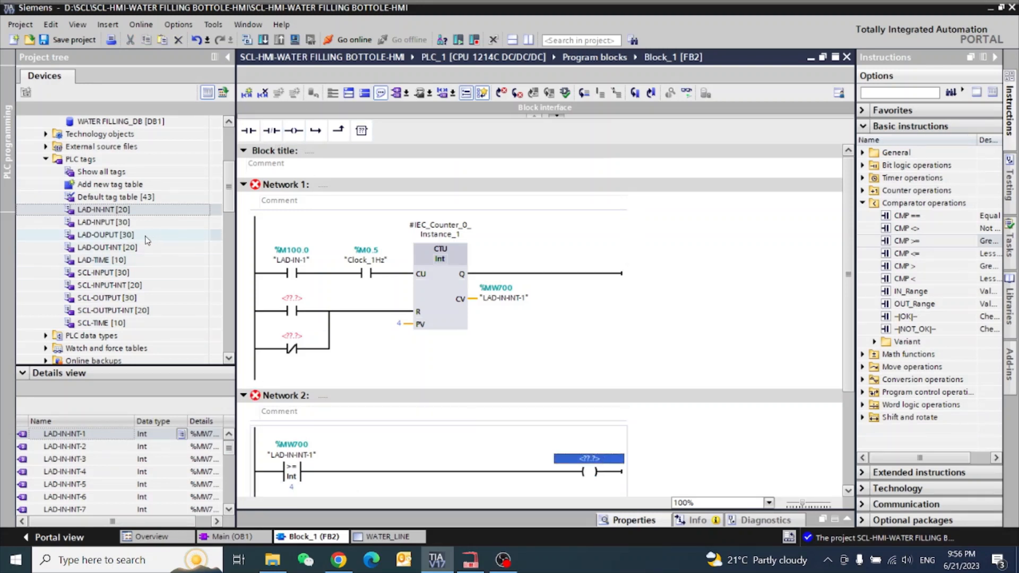
left_click(105, 235)
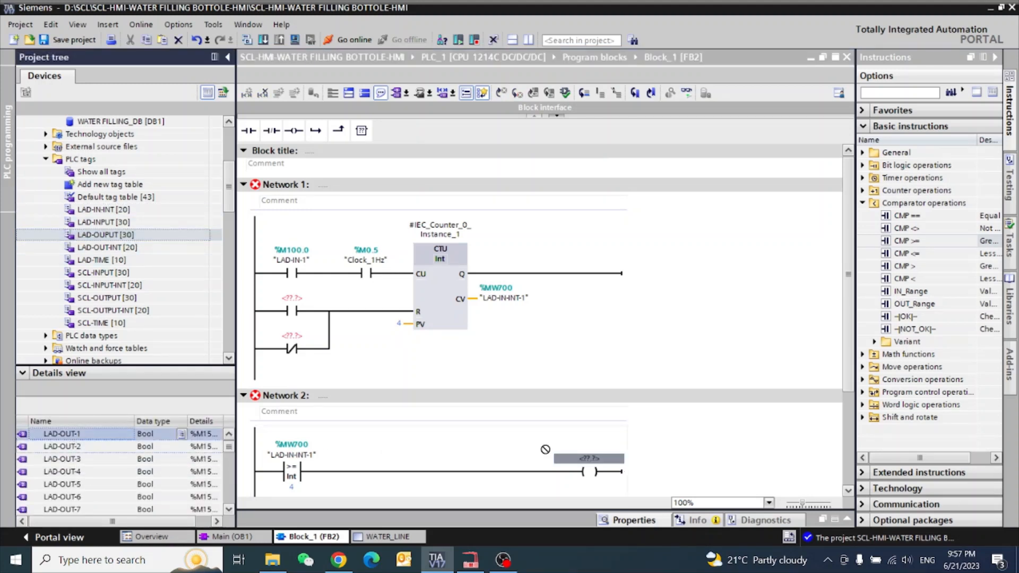
left_click_drag(72, 434, 589, 458)
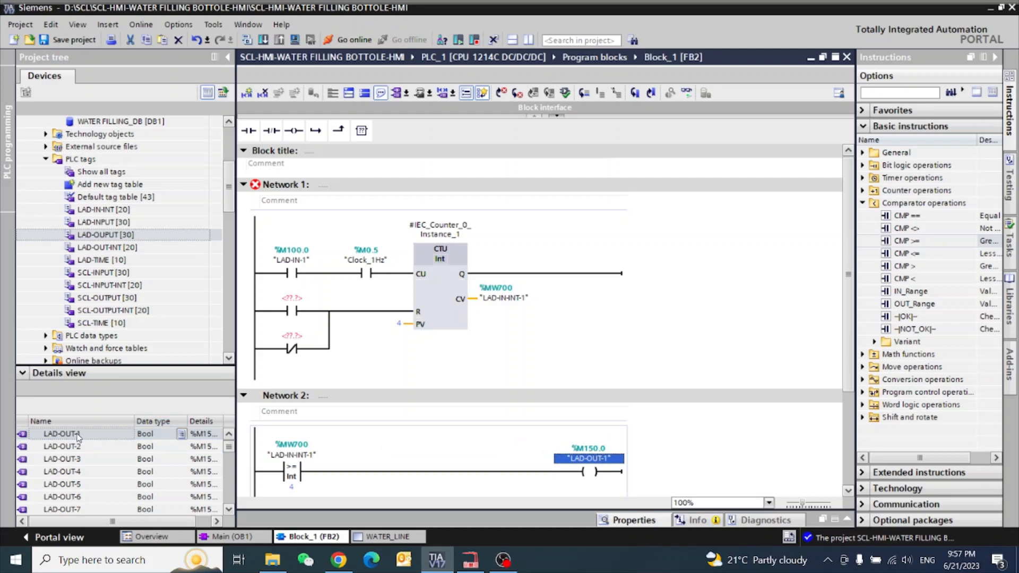
left_click_drag(62, 433, 293, 304)
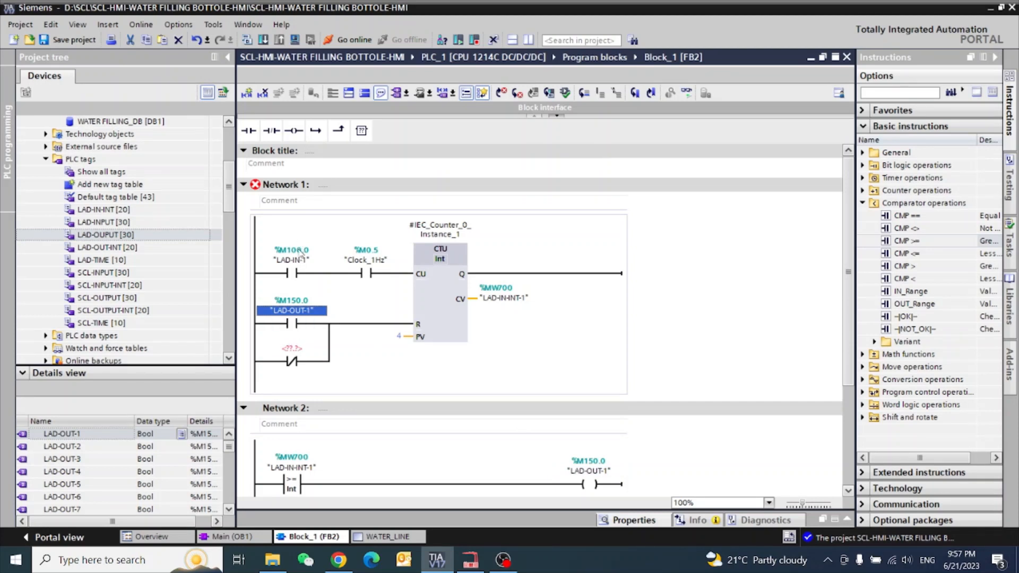
Paste LAD-IN-1 onto the normally-closed reset contact and save the project.
left_click(301, 260)
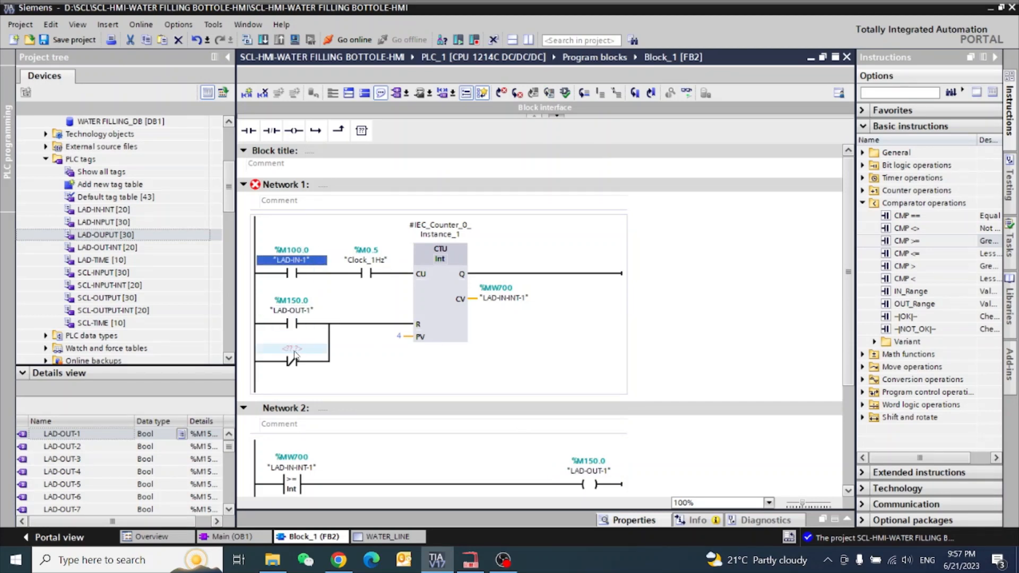
left_click(292, 348)
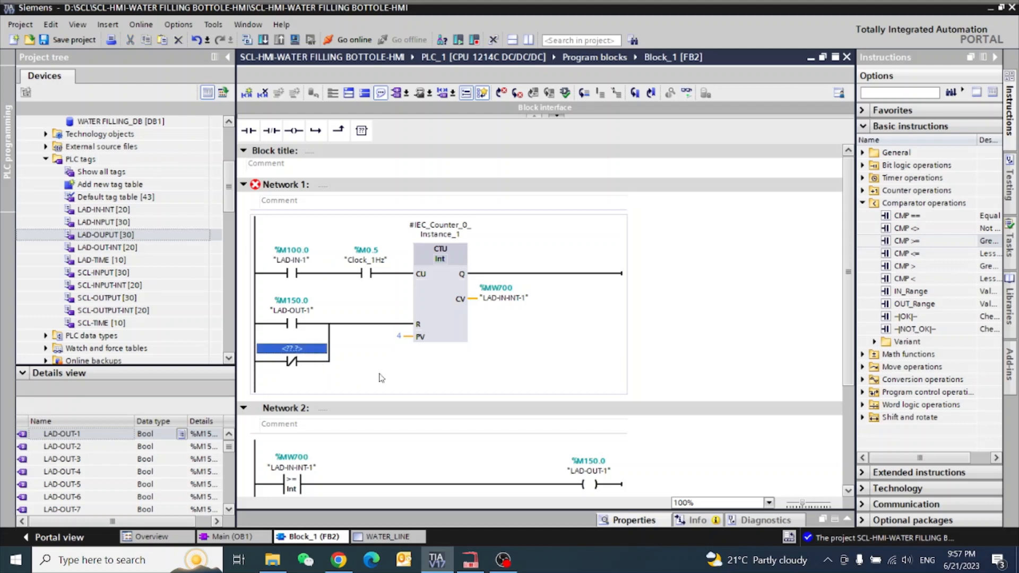
key("ctrl+v")
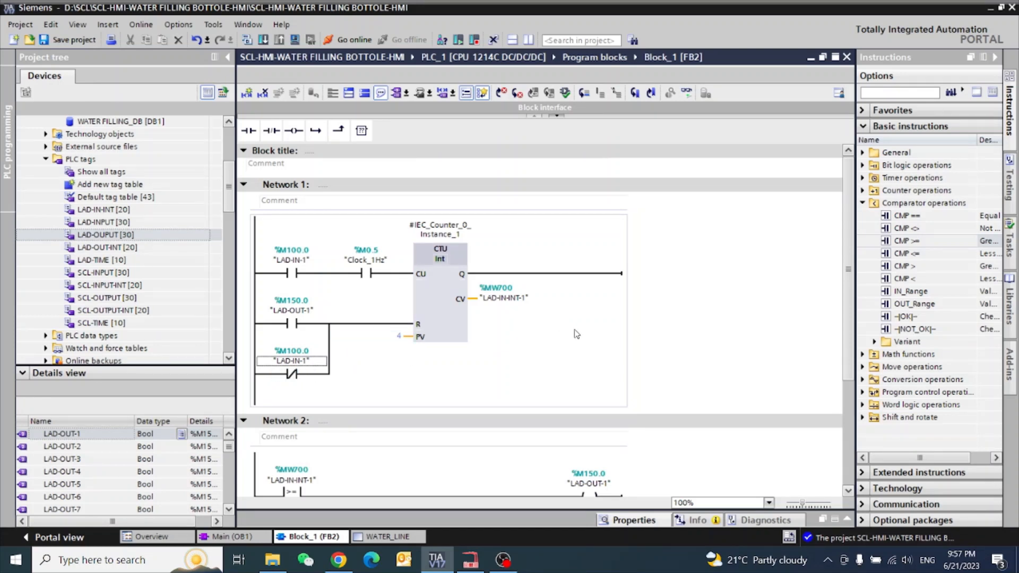
left_click(80, 41)
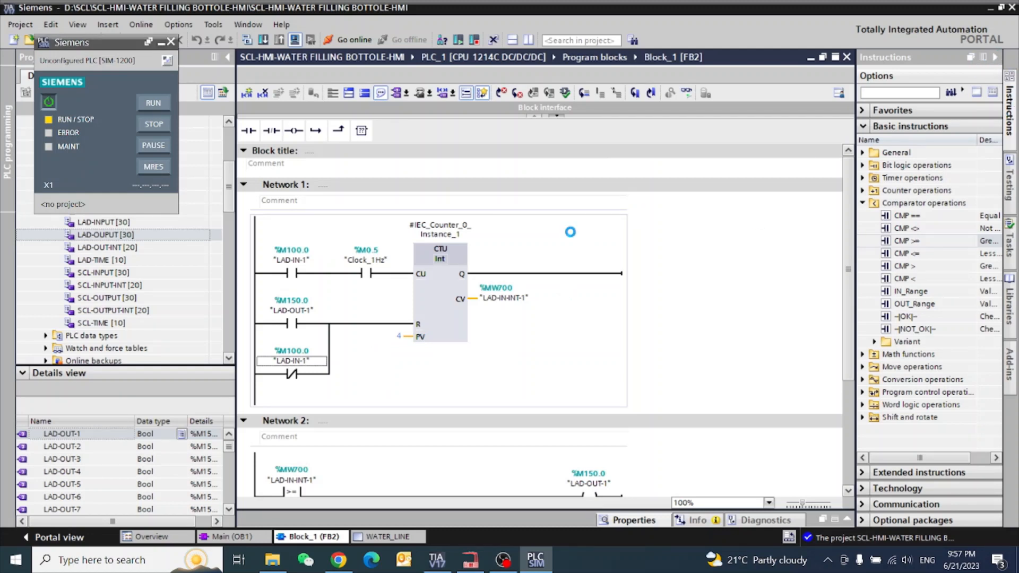
Trust the PLC connection, load the program with Start module selected, finish, and minimize PLCSIM.
left_click(547, 363)
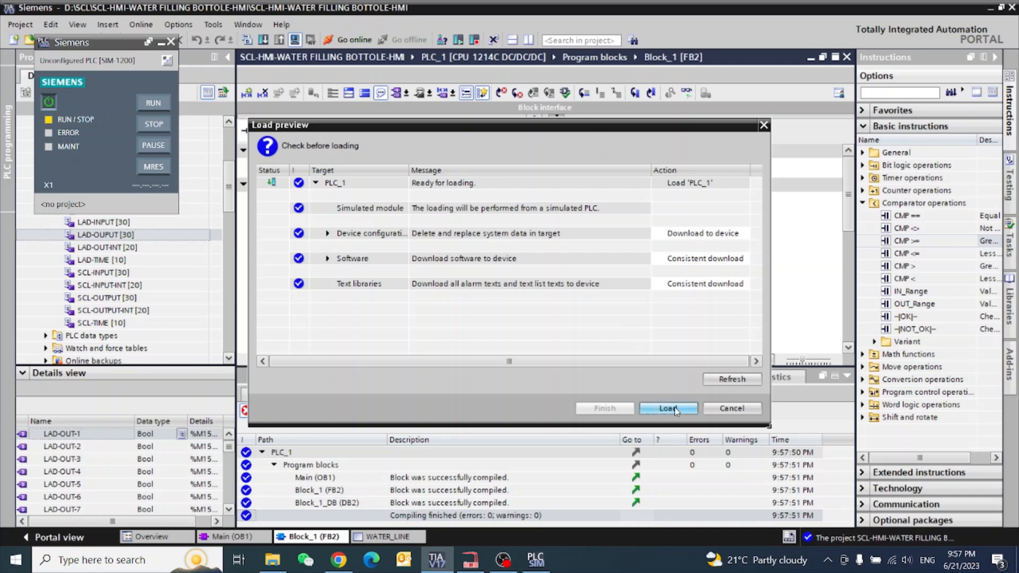
left_click(674, 407)
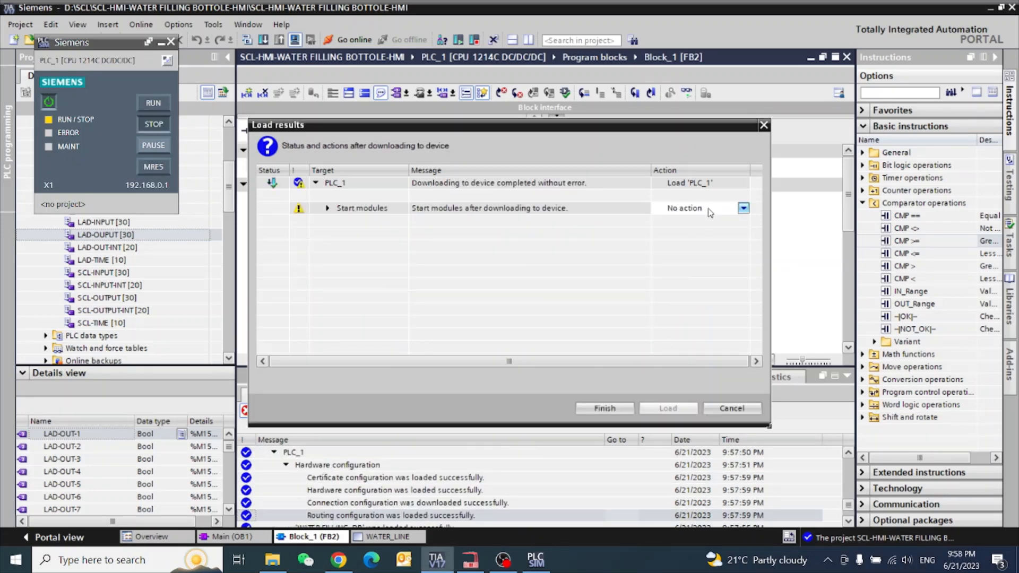
left_click(710, 210)
left_click(705, 233)
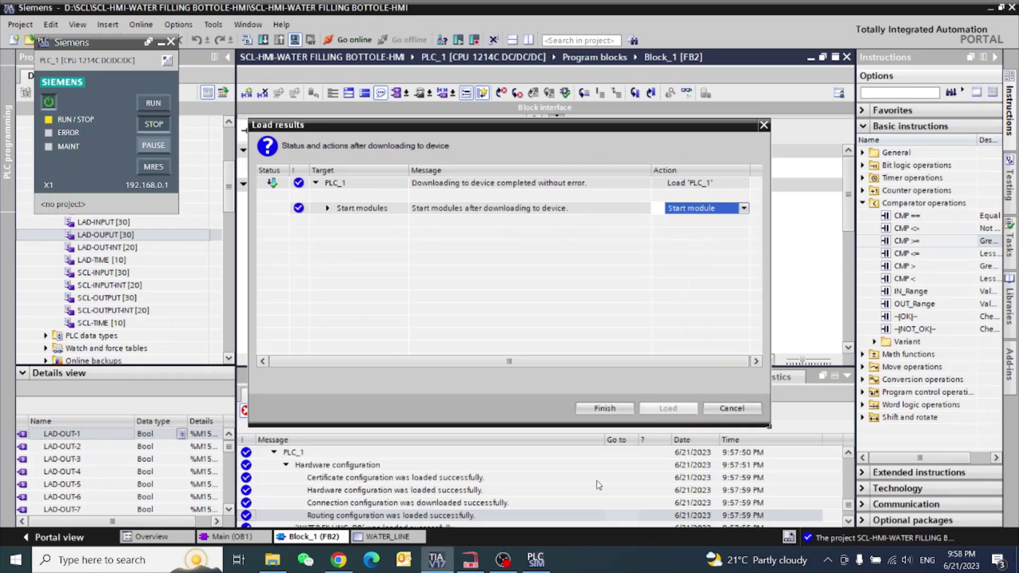
left_click(605, 408)
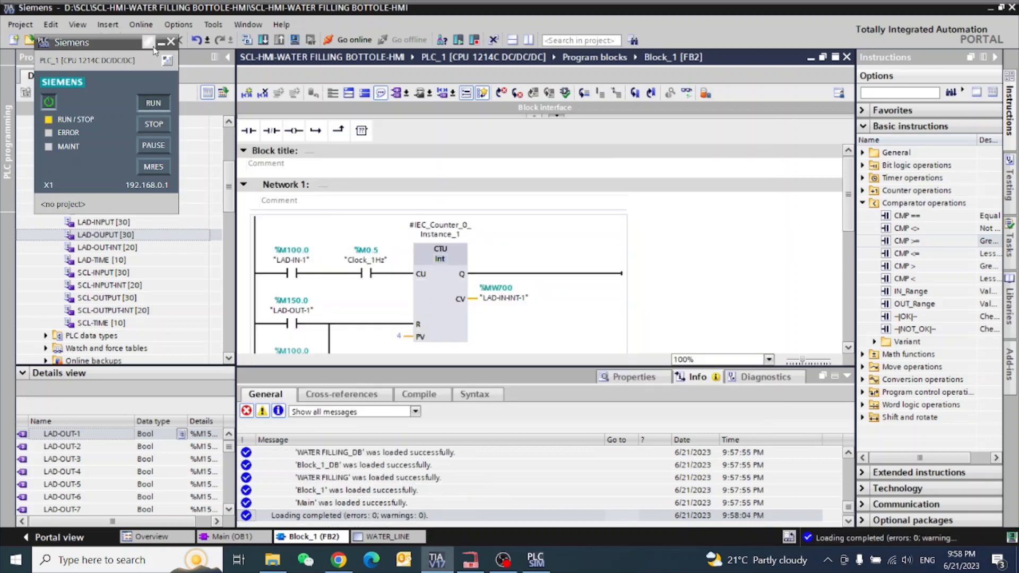
left_click(159, 42)
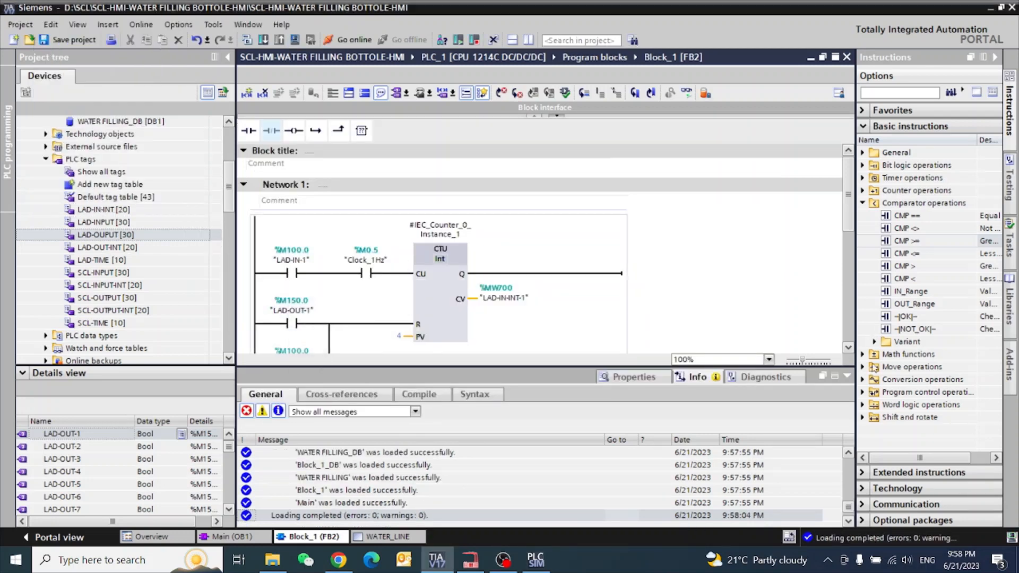
Collapse the side panels, go online to PLC_1 and dismiss the resulting error.
left_click(847, 376)
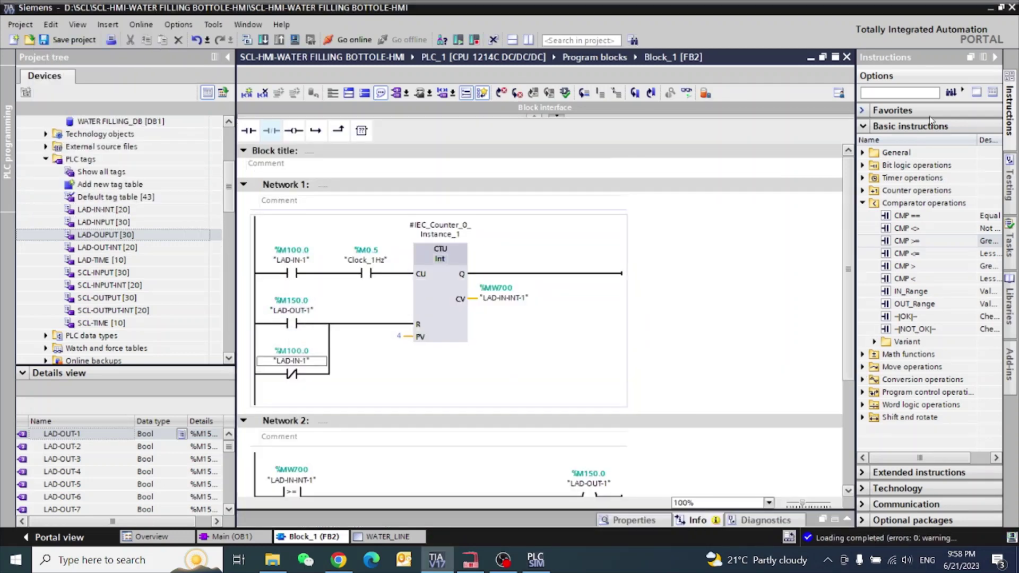
left_click(993, 56)
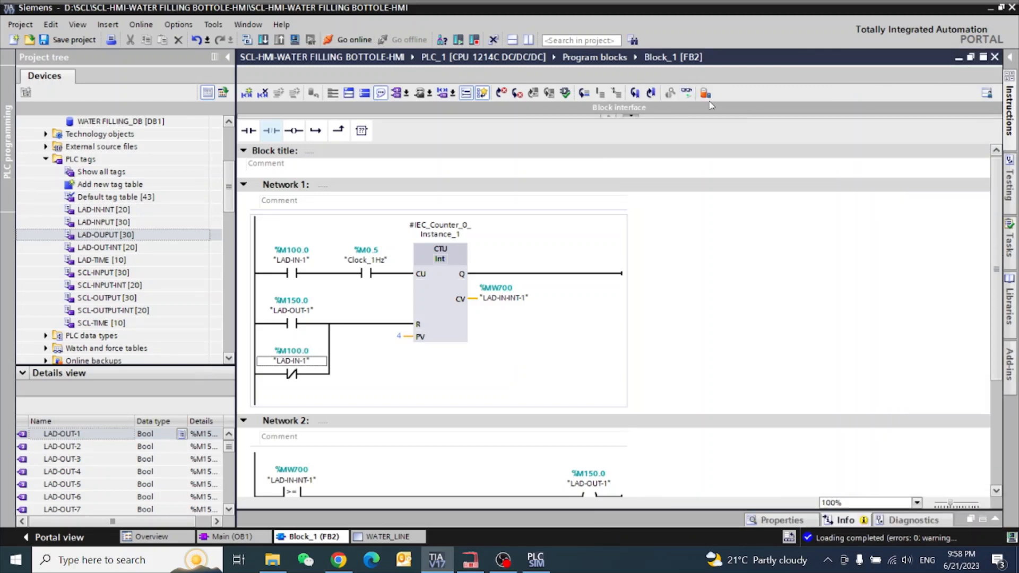
left_click(686, 93)
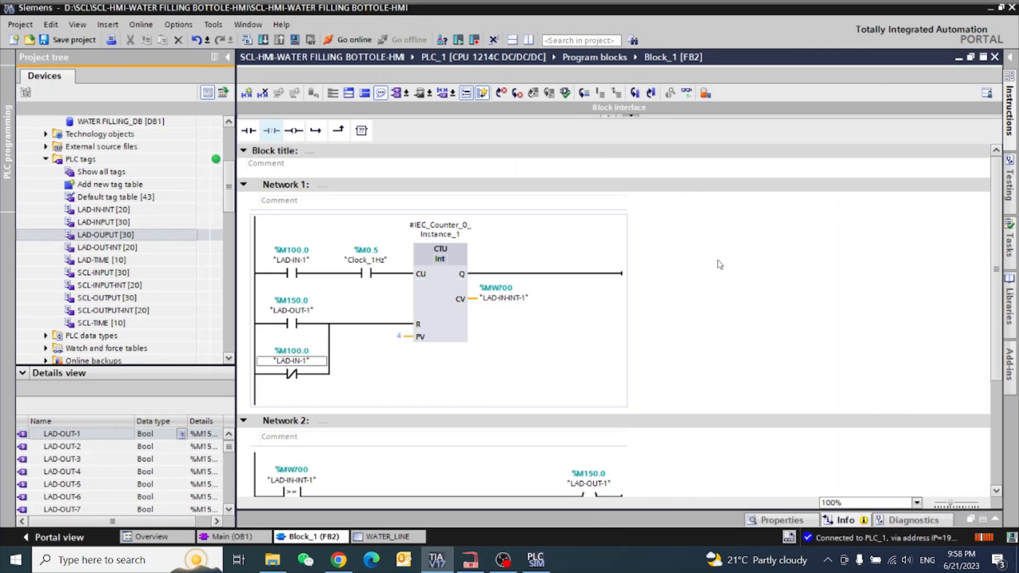
left_click(642, 306)
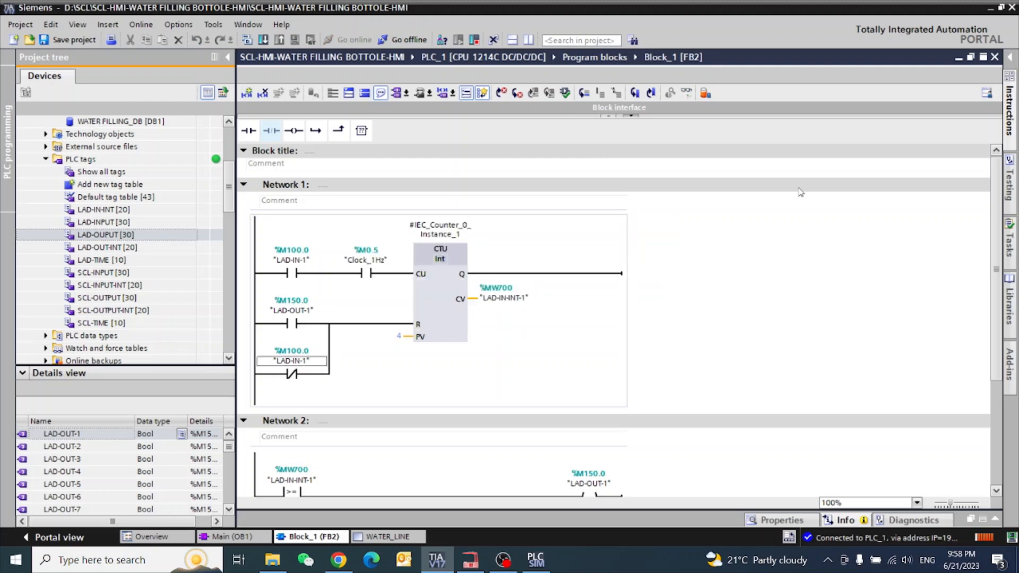
left_click(994, 57)
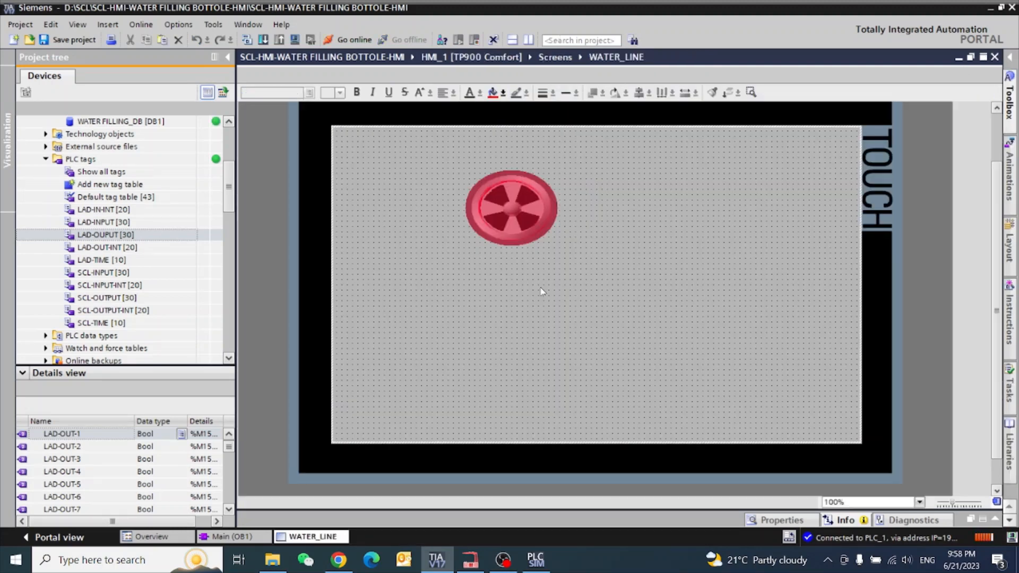
Download Main [OB1] to PLC_1 again, finishing the load error-free.
left_click(233, 537)
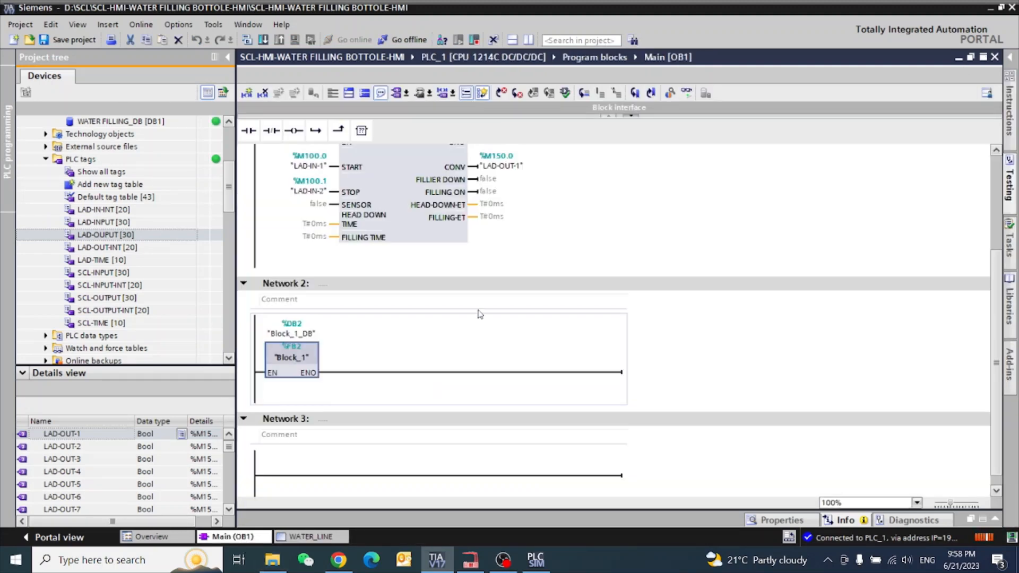
left_click(262, 40)
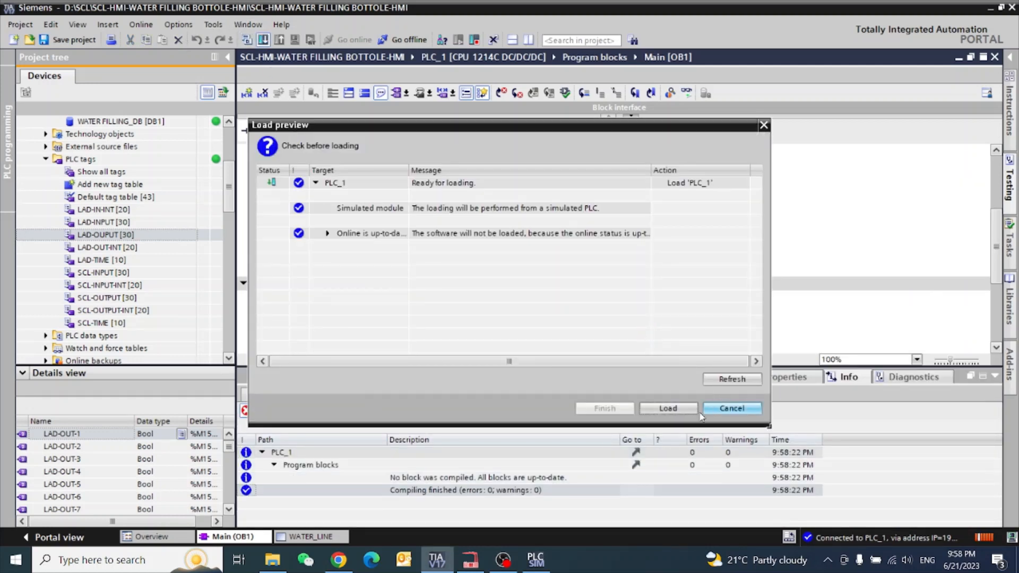
left_click(668, 408)
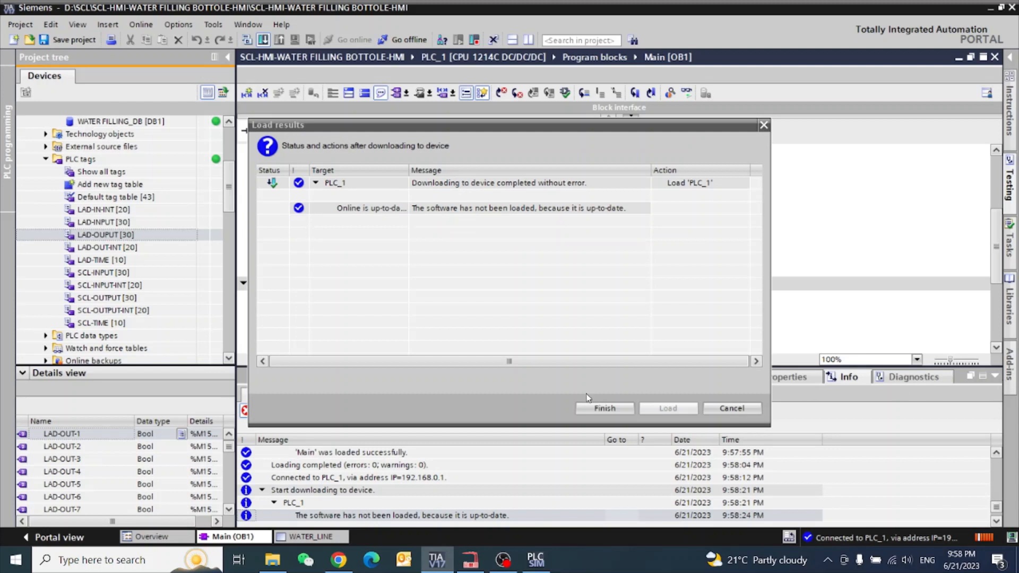
left_click(603, 409)
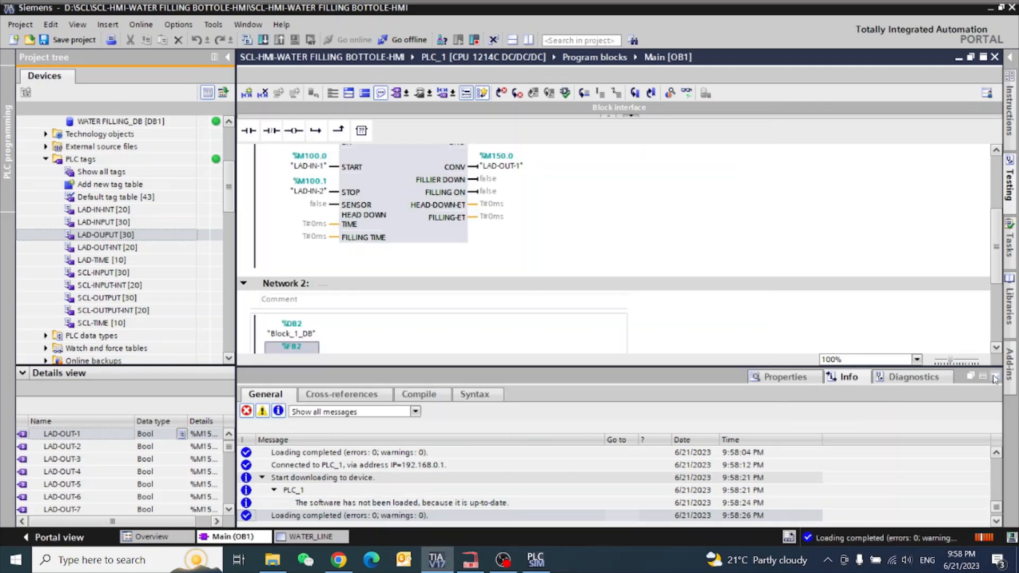
left_click(994, 378)
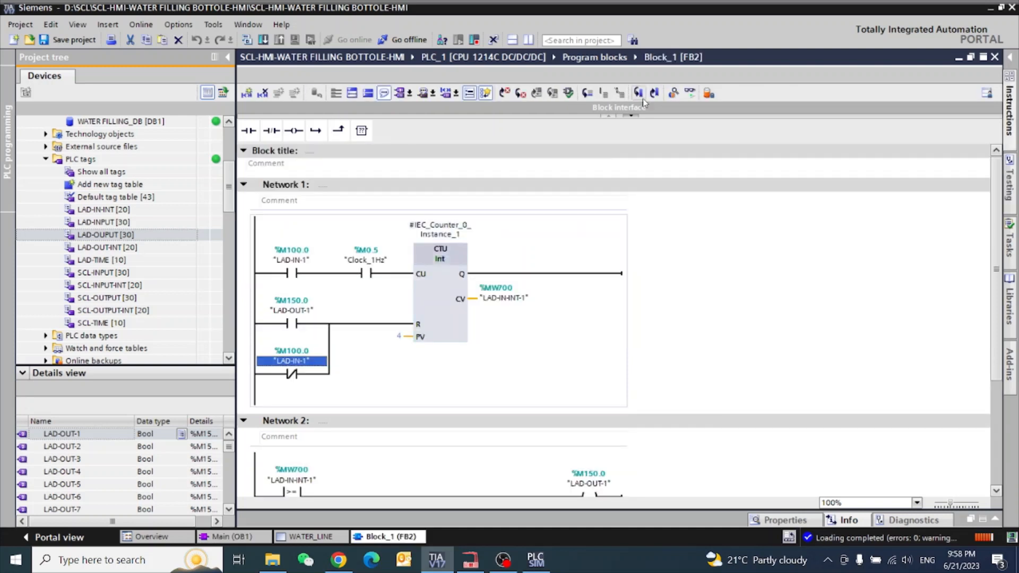
Enable monitoring of Block_1, save the project and start the WATER_LINE HMI simulation.
left_click(691, 94)
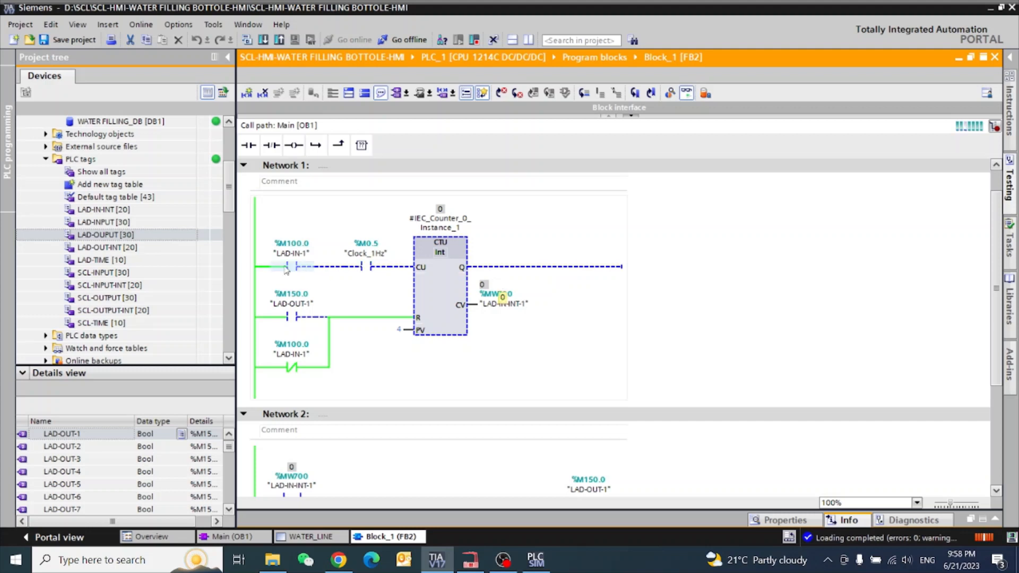
left_click(295, 254)
left_click(313, 537)
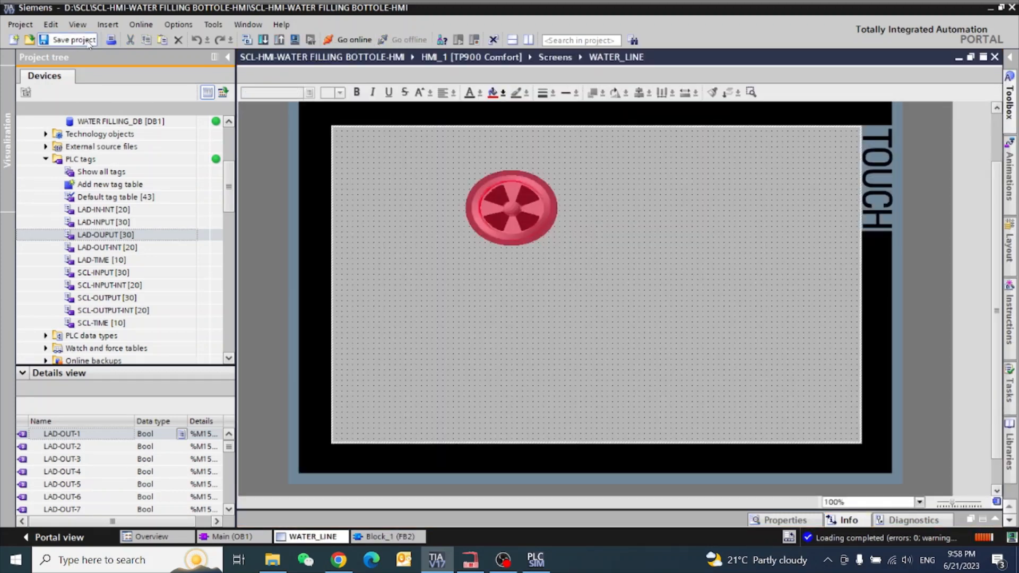
left_click(70, 41)
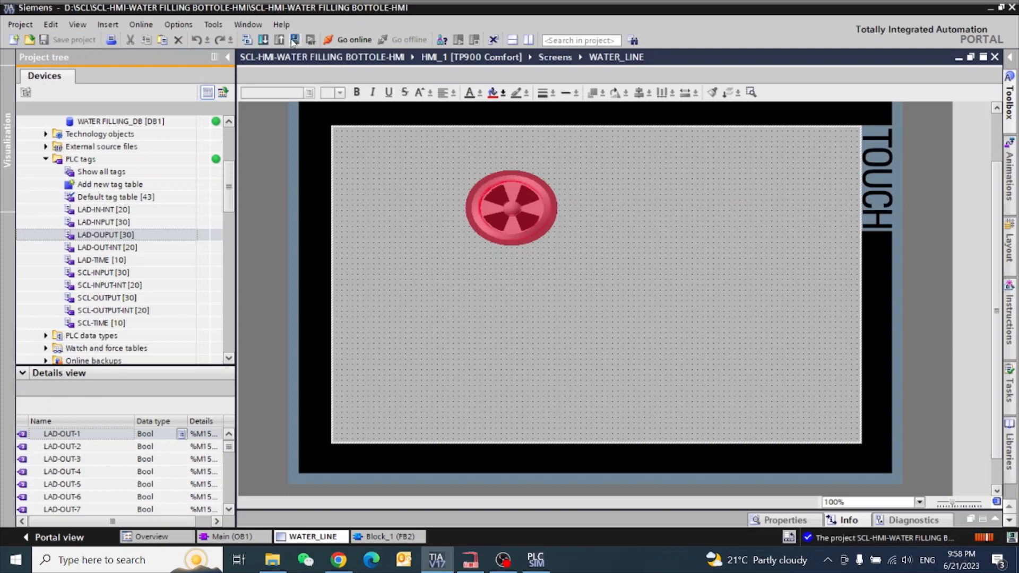
left_click(293, 40)
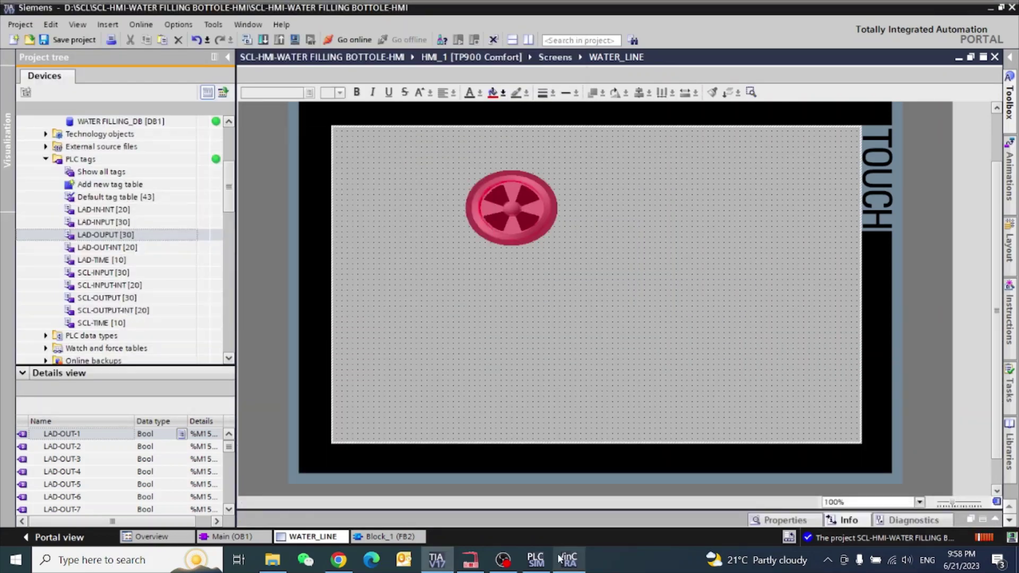
Arrange the WinCC Runtime window beside the monitored Block_1 ladder.
left_click(567, 560)
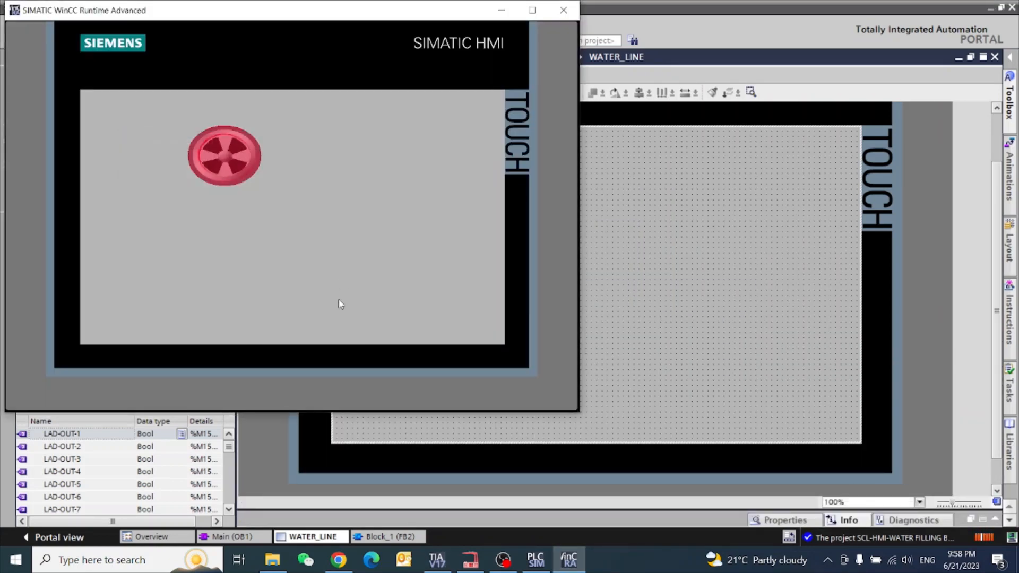
left_click(960, 58)
left_click(387, 537)
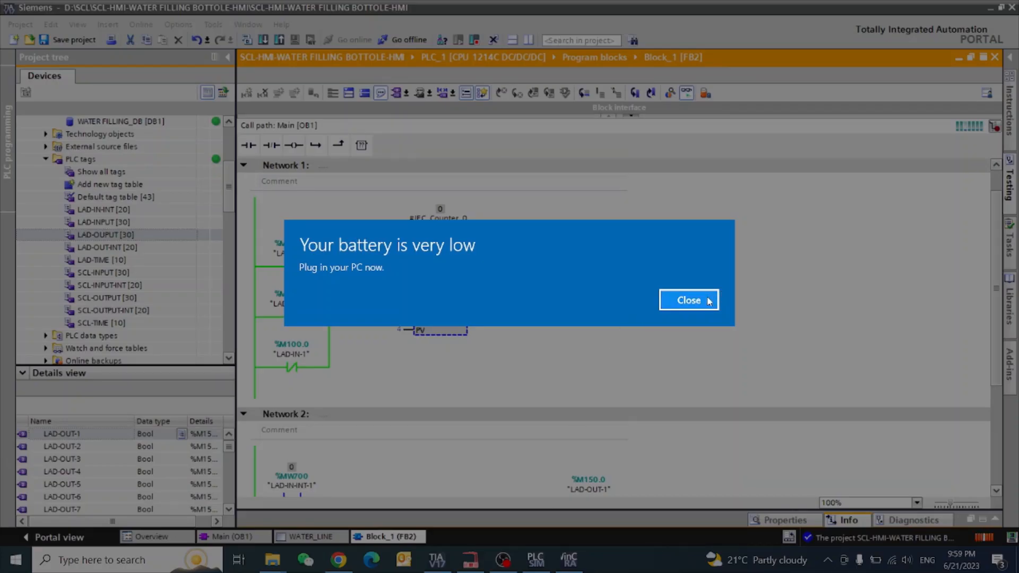
left_click(690, 300)
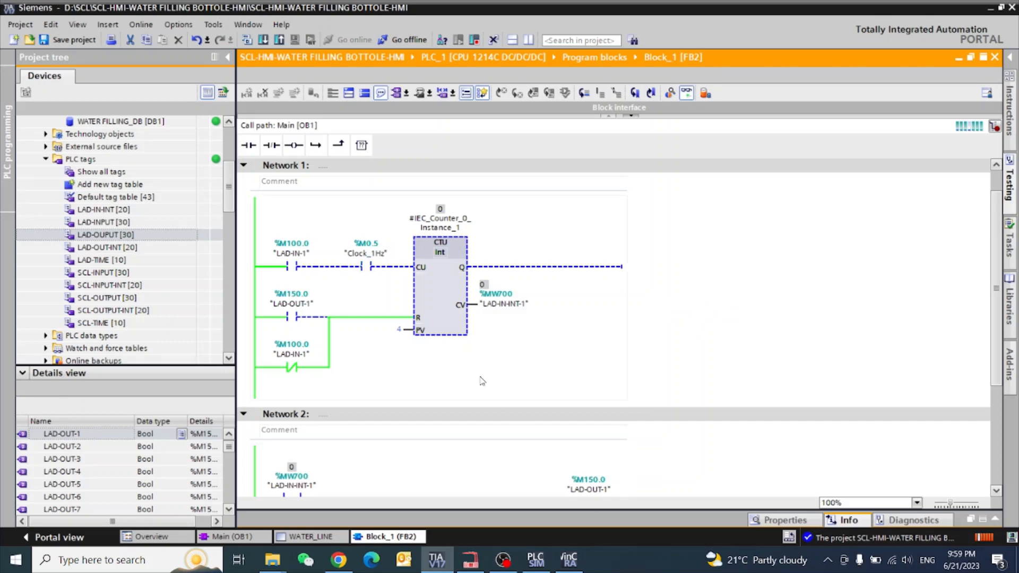
left_click(570, 559)
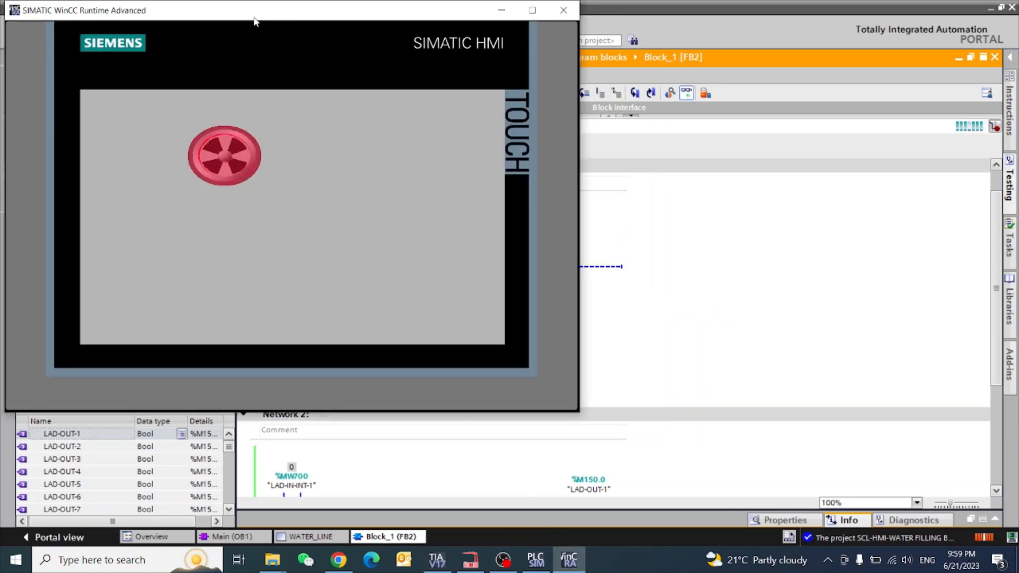
left_click_drag(255, 20, 762, 61)
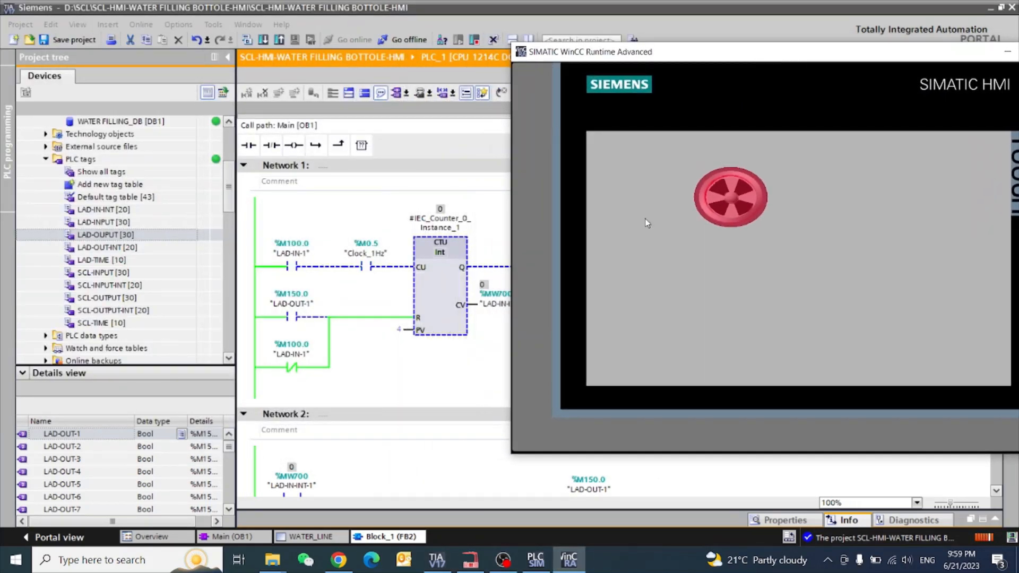
Modify LAD-IN-1 to 1, check the WinCC Runtime window, then close it.
left_click(296, 255)
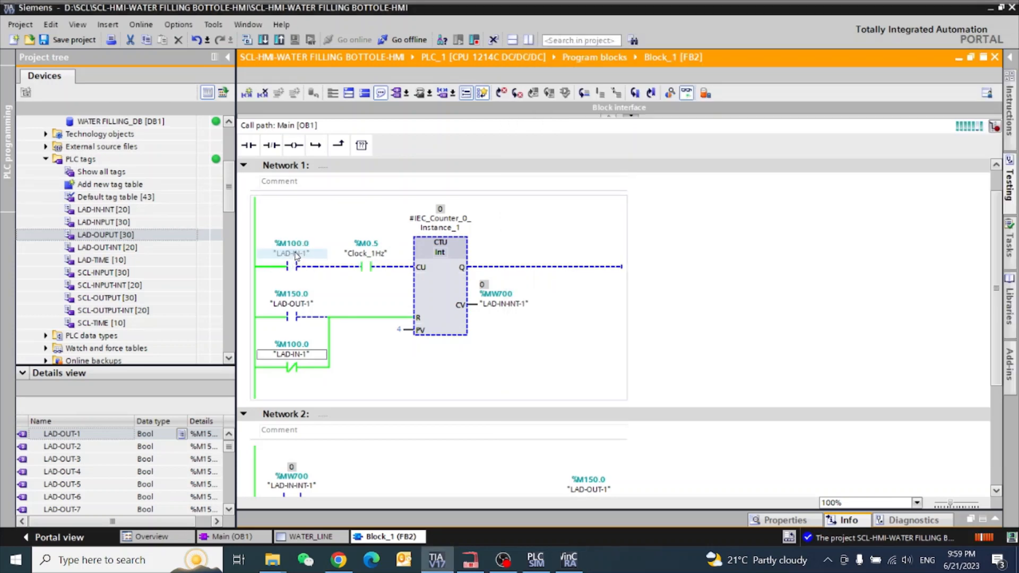
right_click(298, 255)
mouse_move(382, 260)
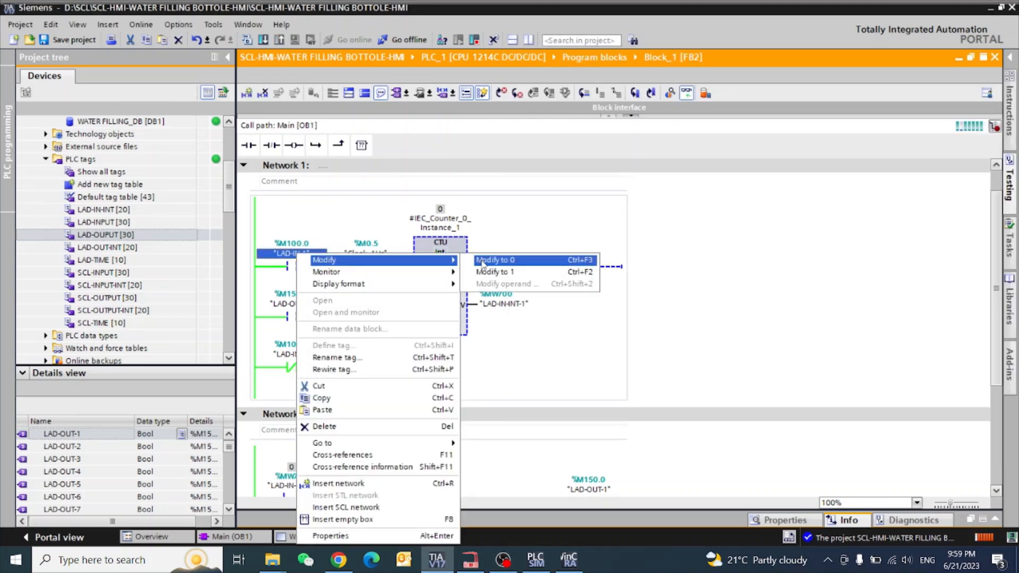
left_click(510, 270)
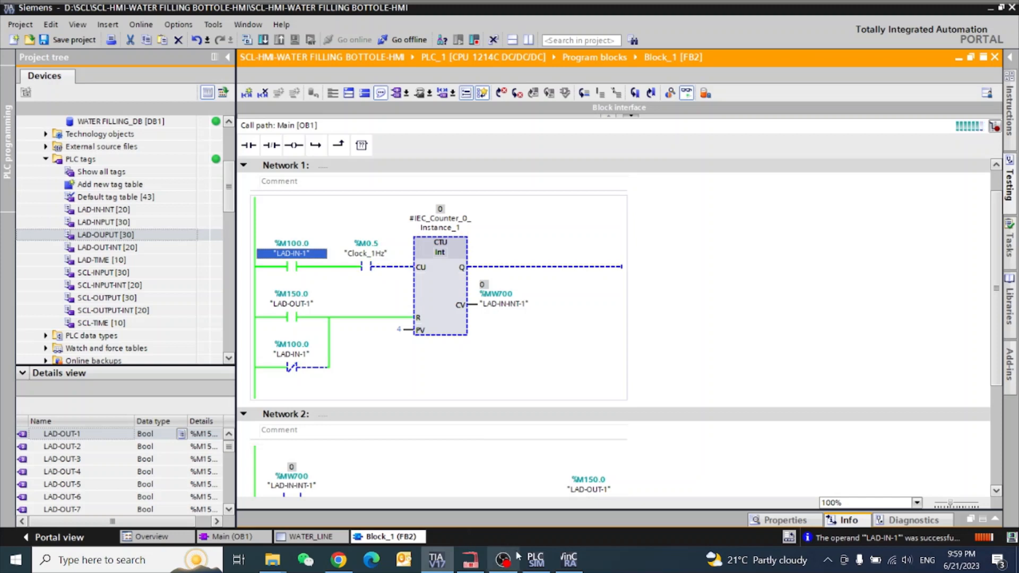
left_click(570, 557)
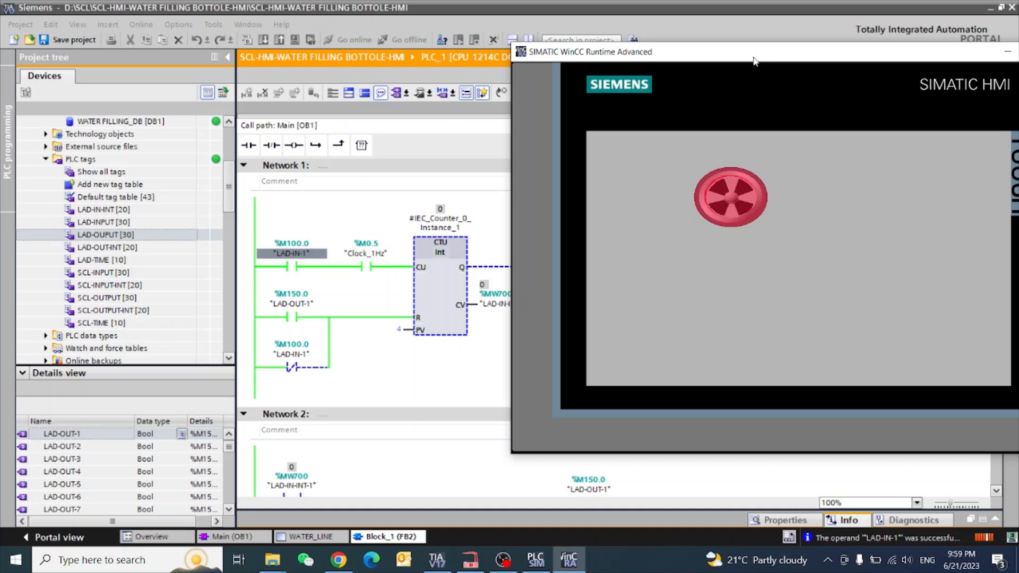
left_click_drag(753, 64, 432, 37)
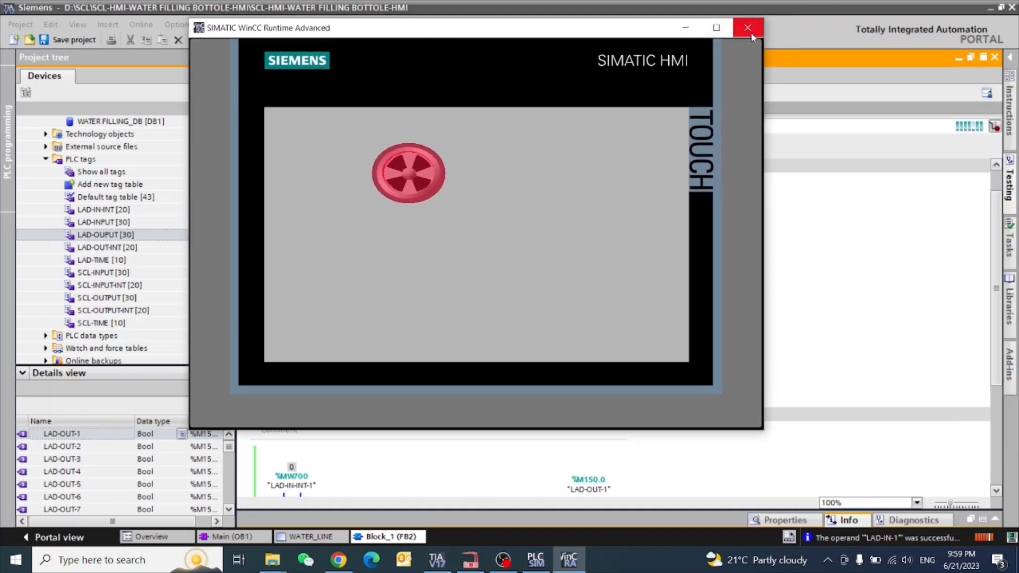
left_click(748, 29)
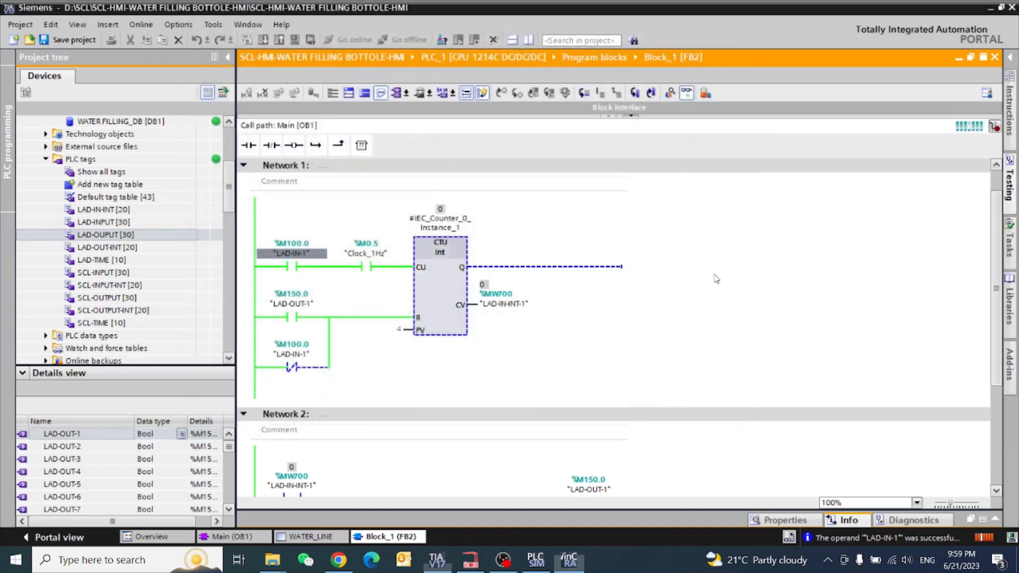
scroll(710, 283, "down", 1)
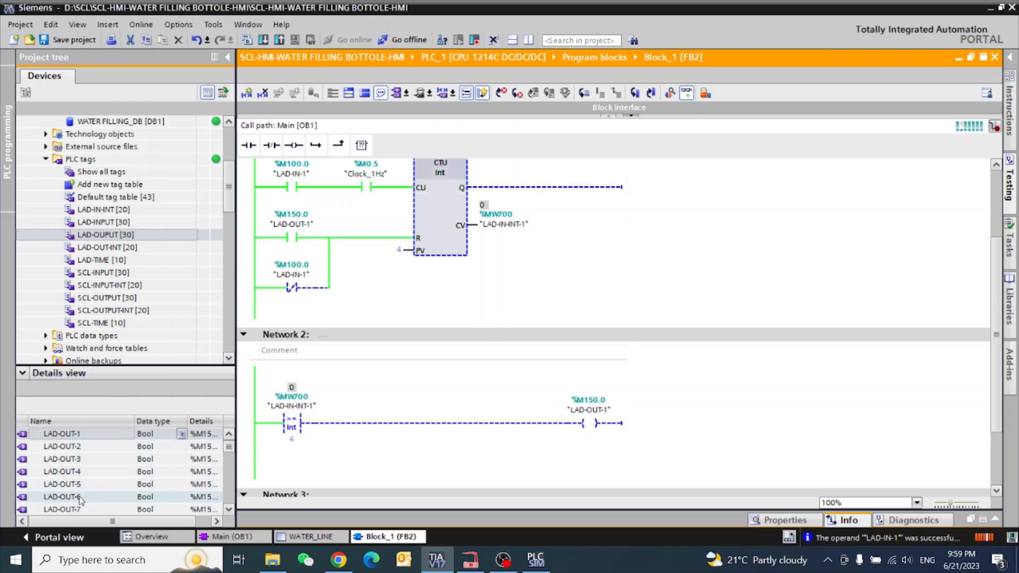
Replace the reset contact's tag with LAD-OUT-6 and save the project.
left_click_drag(80, 497, 613, 406)
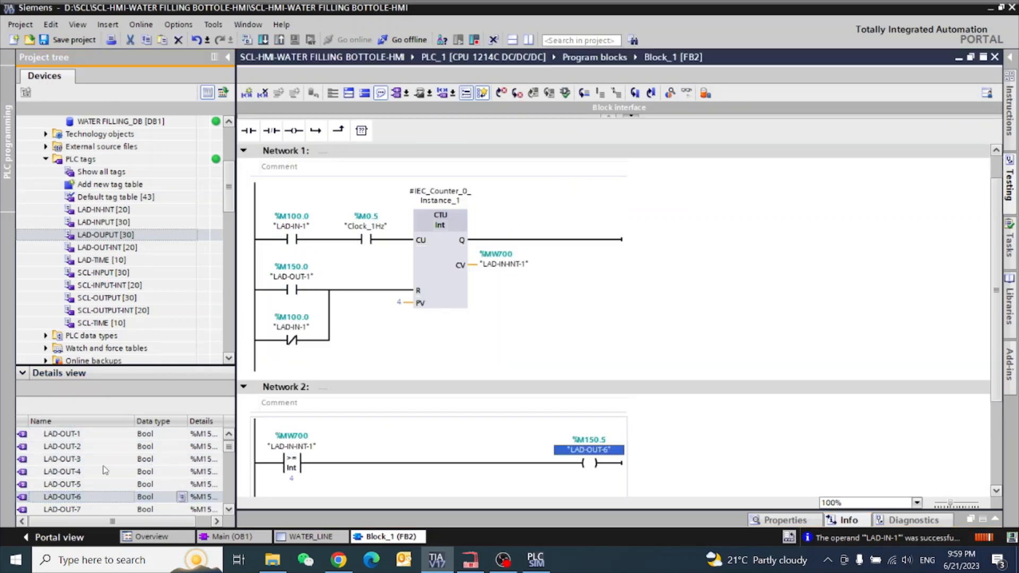
left_click_drag(74, 499, 291, 275)
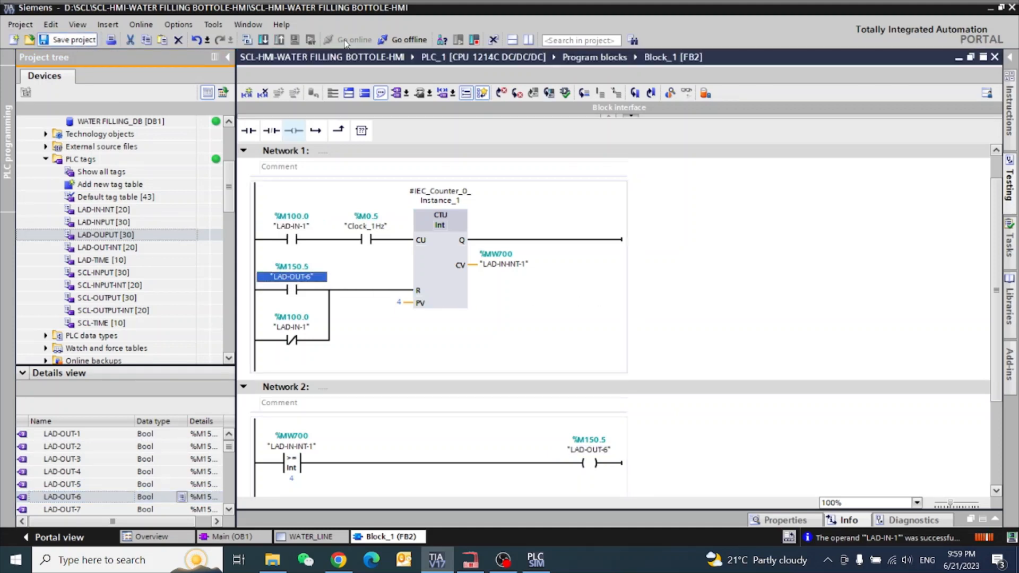
left_click(72, 40)
Download the changed Block_1 to PLC_1 and switch to the WATER_LINE screen.
left_click(263, 40)
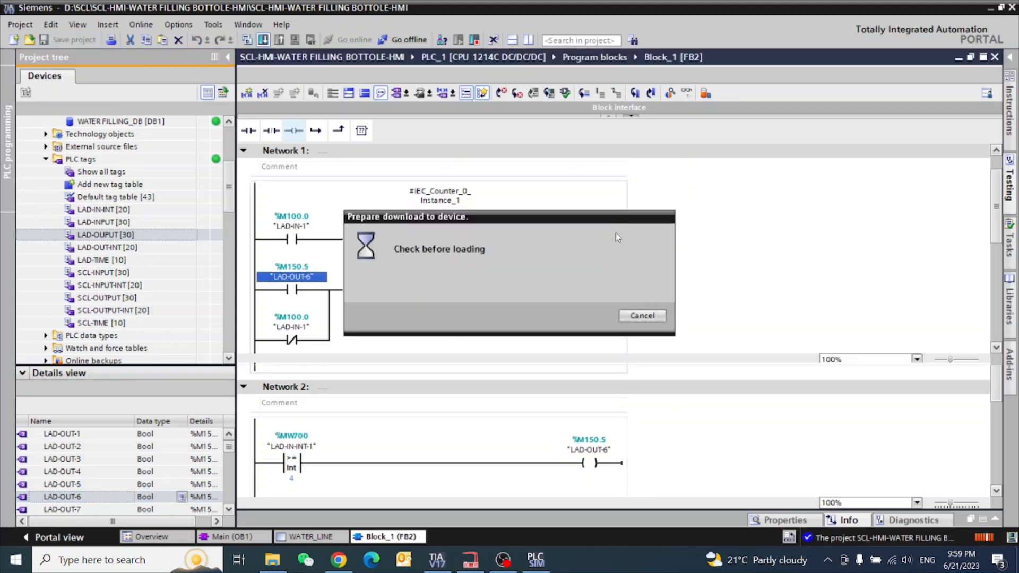
left_click(670, 409)
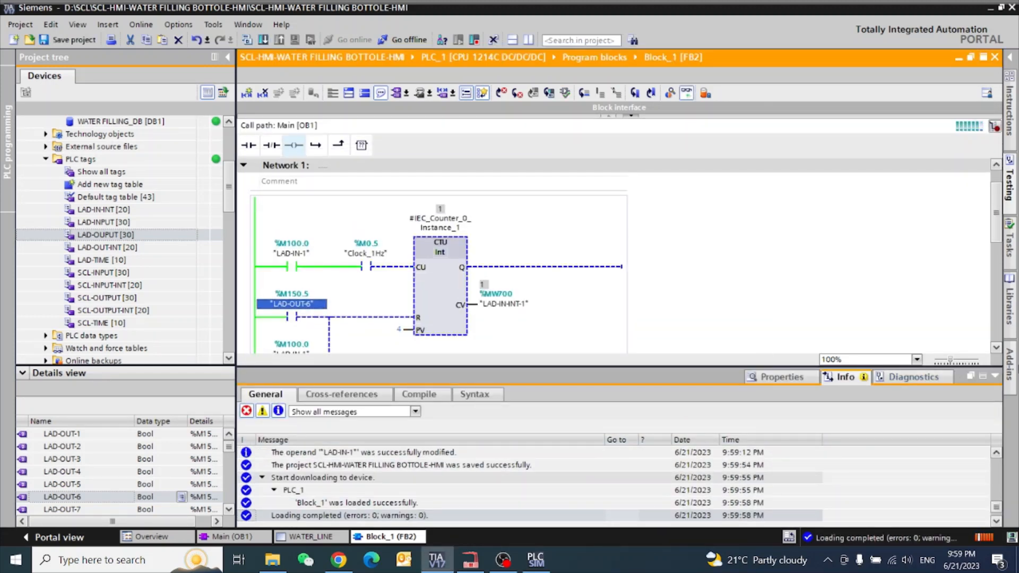
left_click(994, 377)
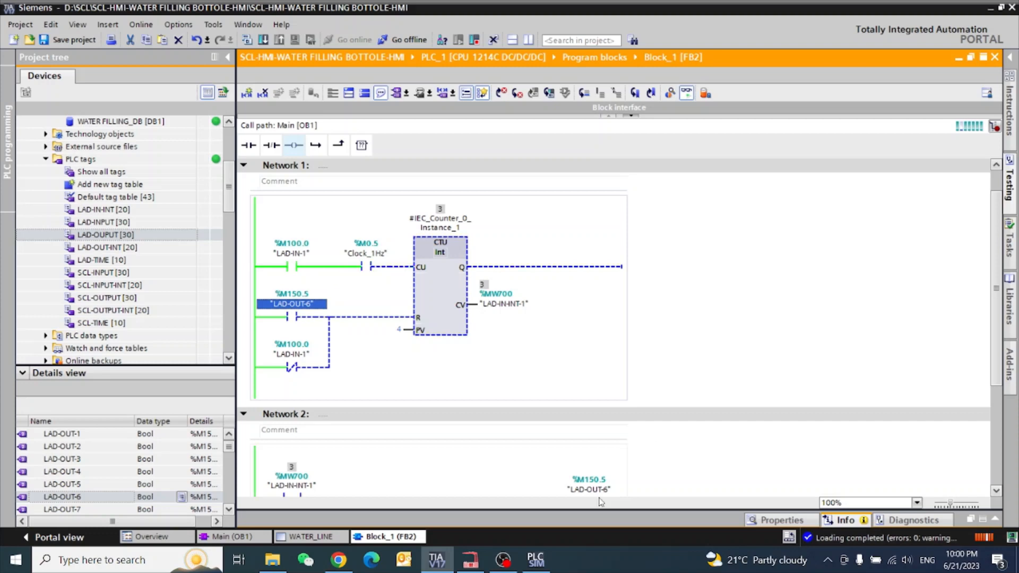
left_click(309, 536)
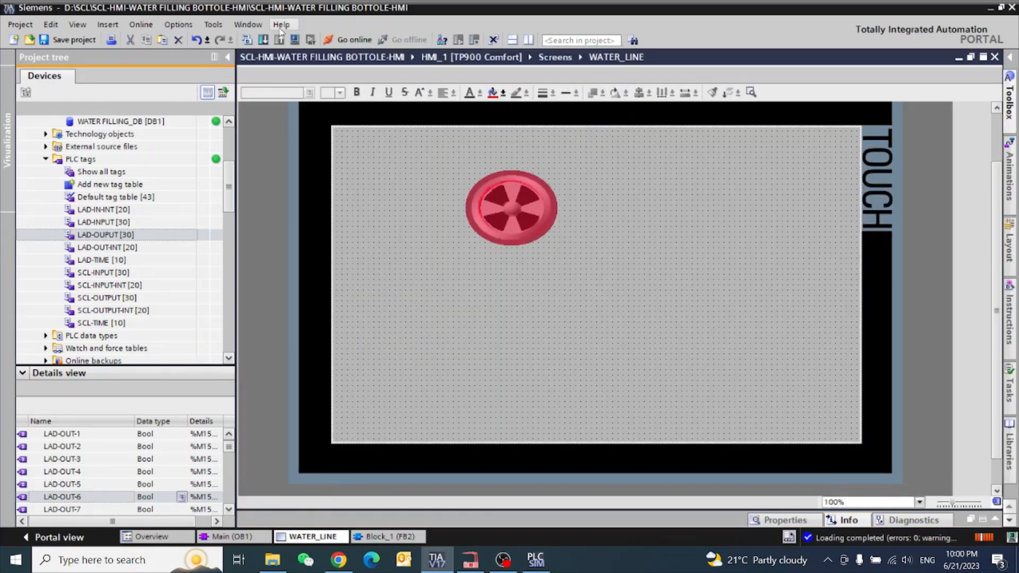
left_click(295, 39)
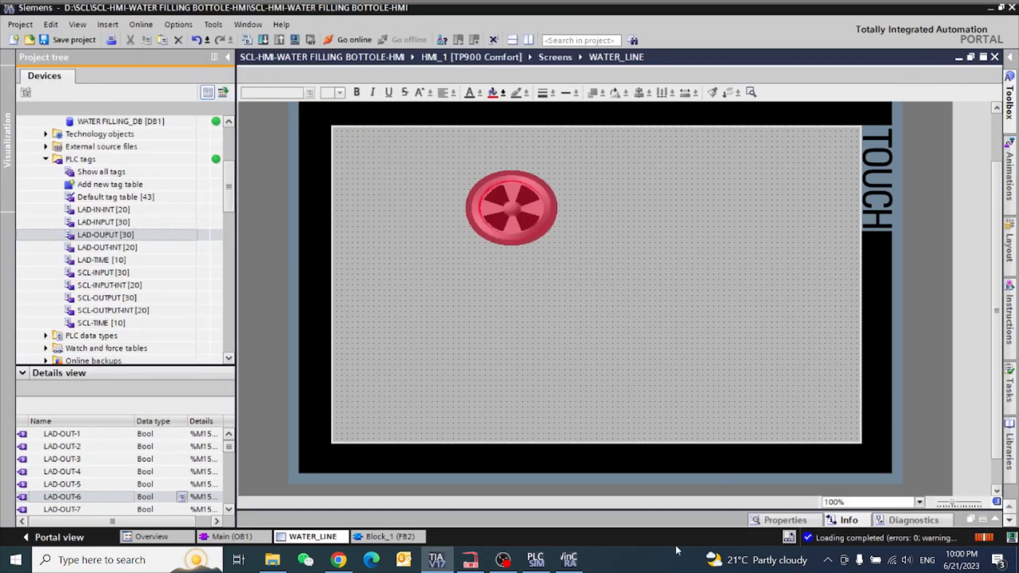
left_click(569, 560)
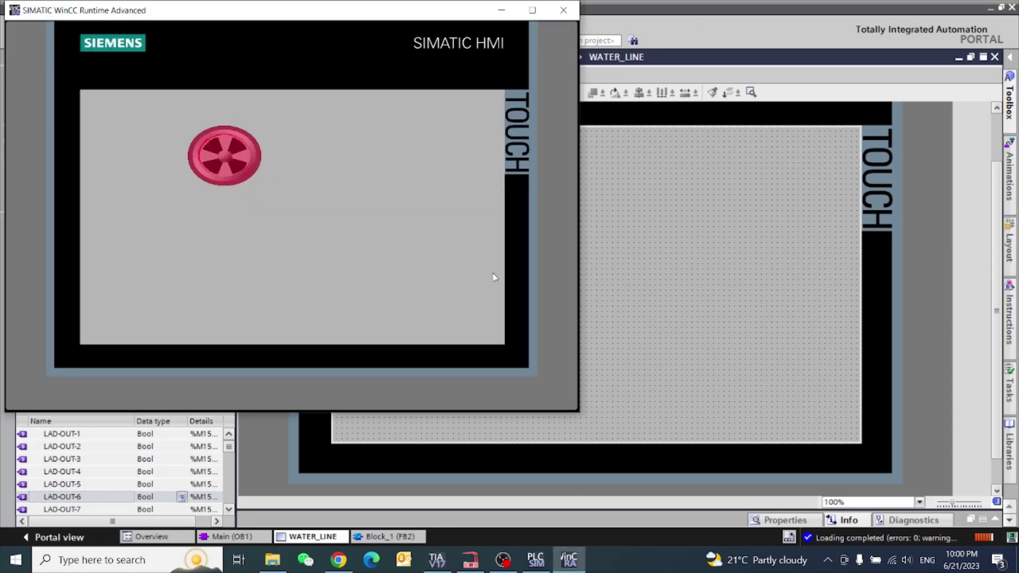
left_click(962, 62)
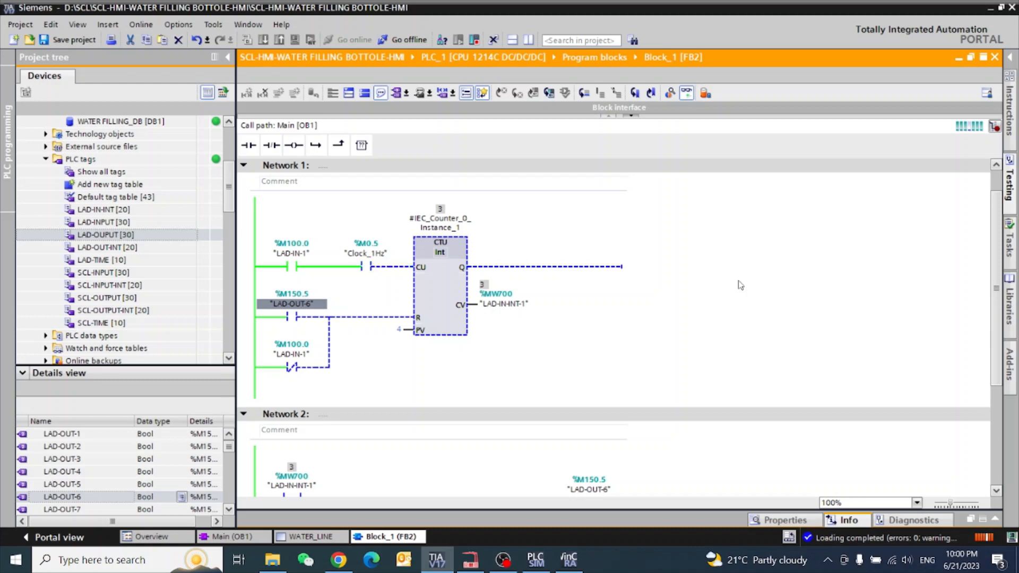
left_click(570, 560)
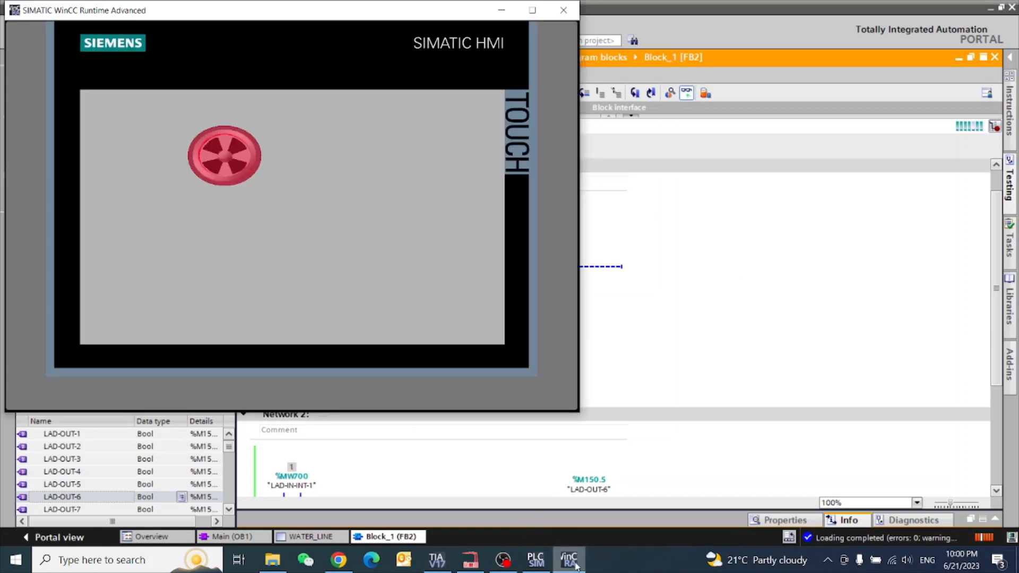
left_click(566, 9)
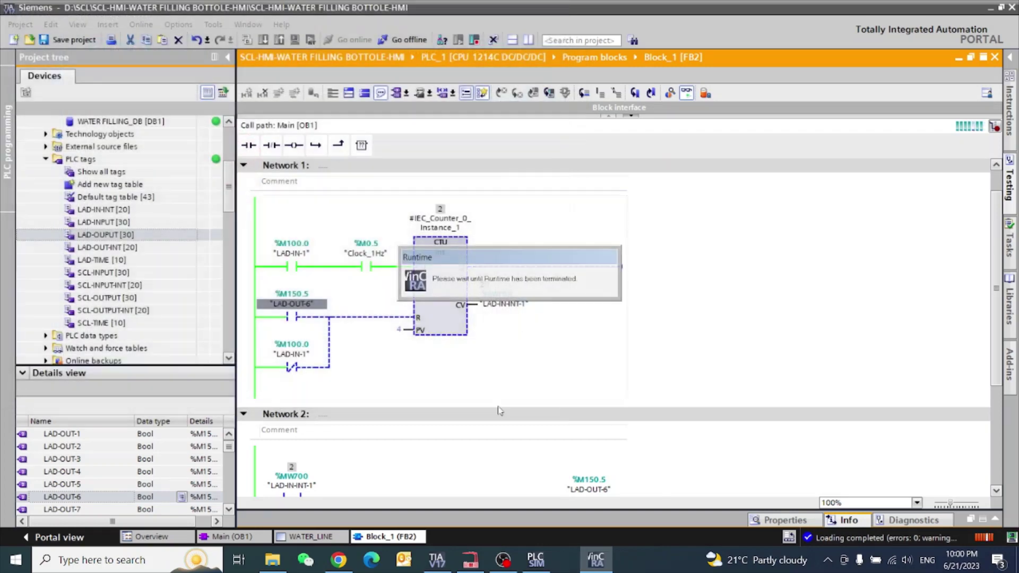
left_click(311, 537)
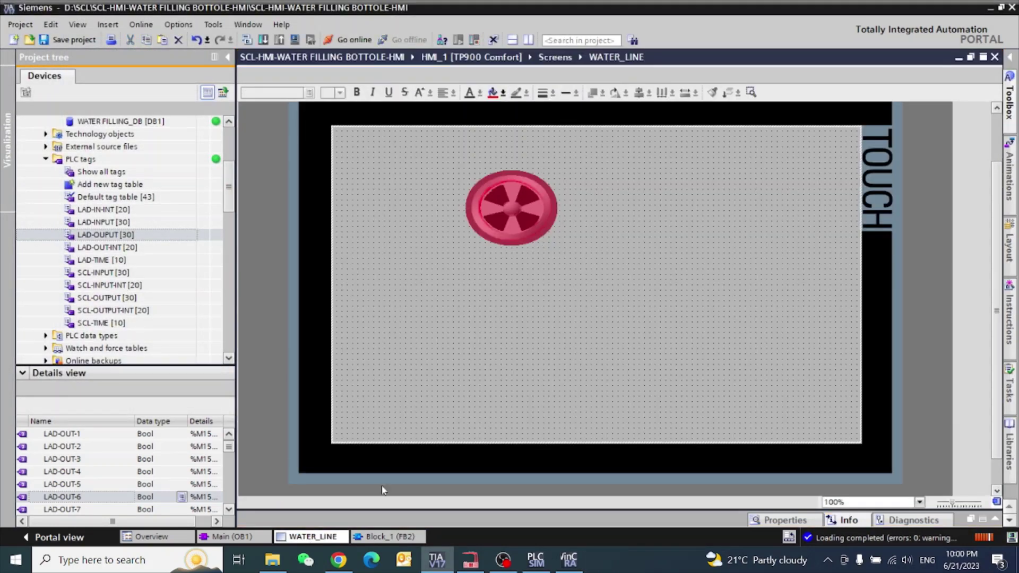
Select the fan graphic I/O field on WATER_LINE and show its General process properties.
left_click(996, 520)
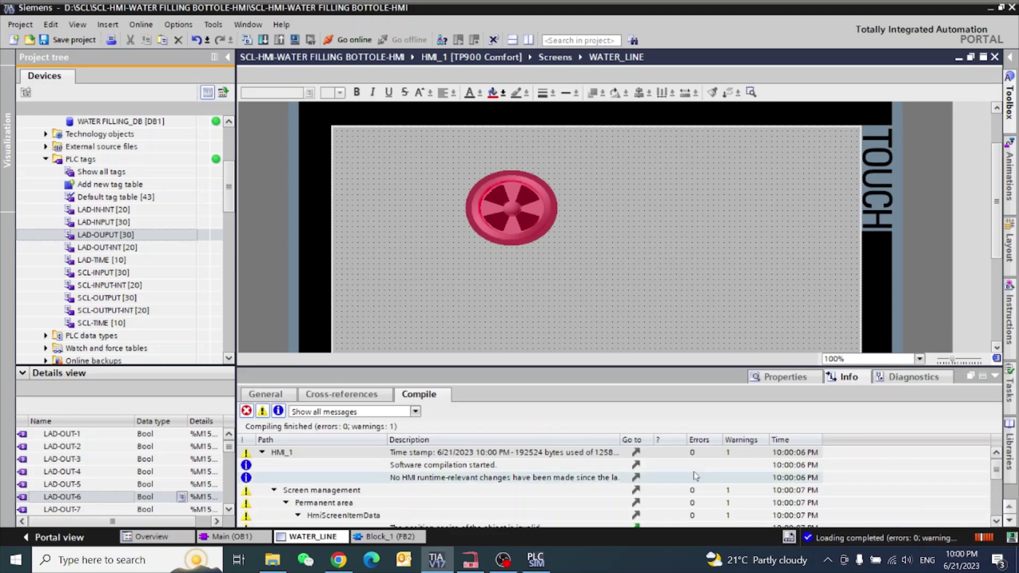
left_click(507, 214)
left_click(783, 376)
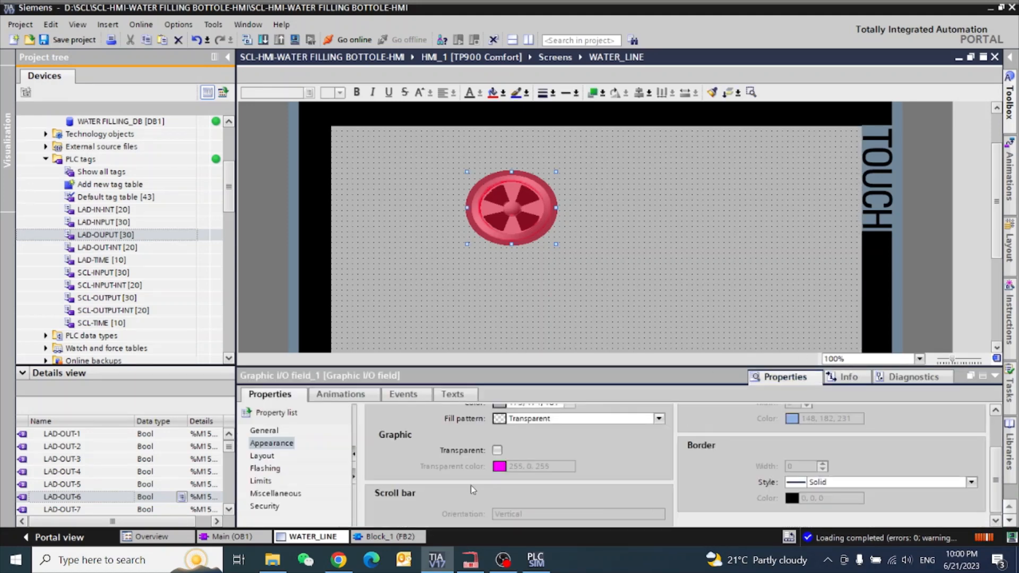
left_click(264, 431)
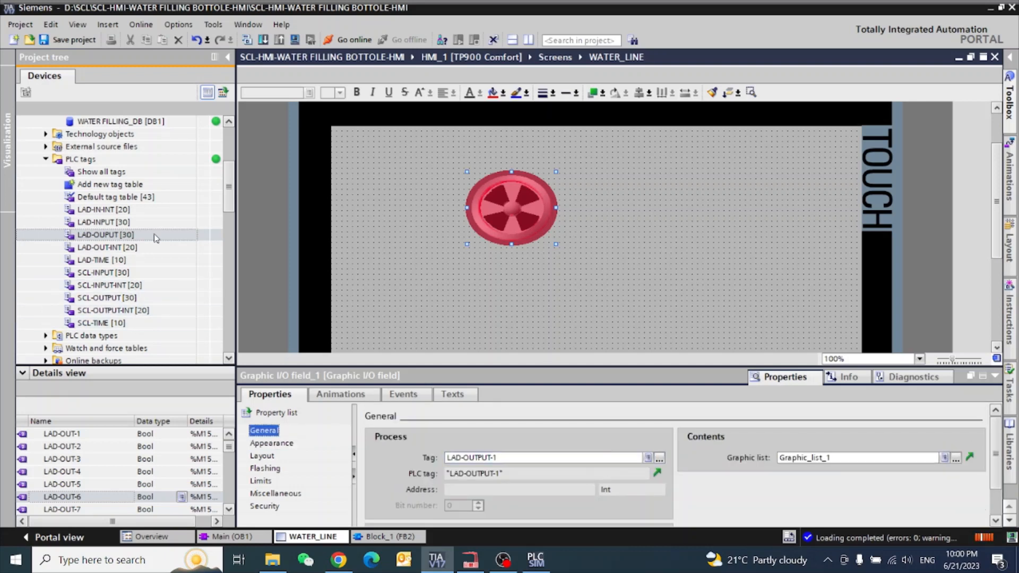
Check the Main (OB1) and Block_1 (FB2) programs and the PLC simulator, then return to WATER_LINE.
left_click(231, 537)
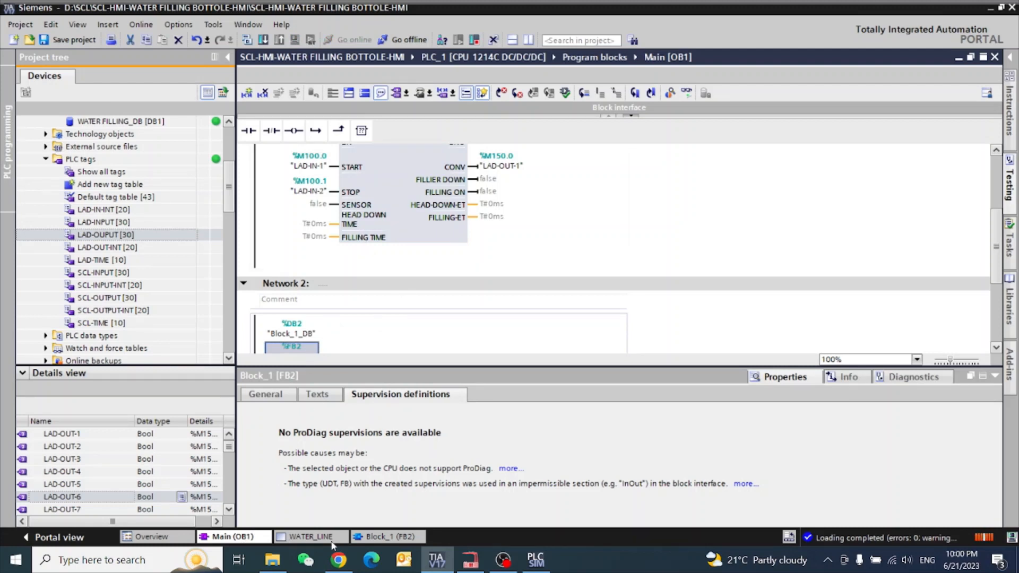
left_click(386, 537)
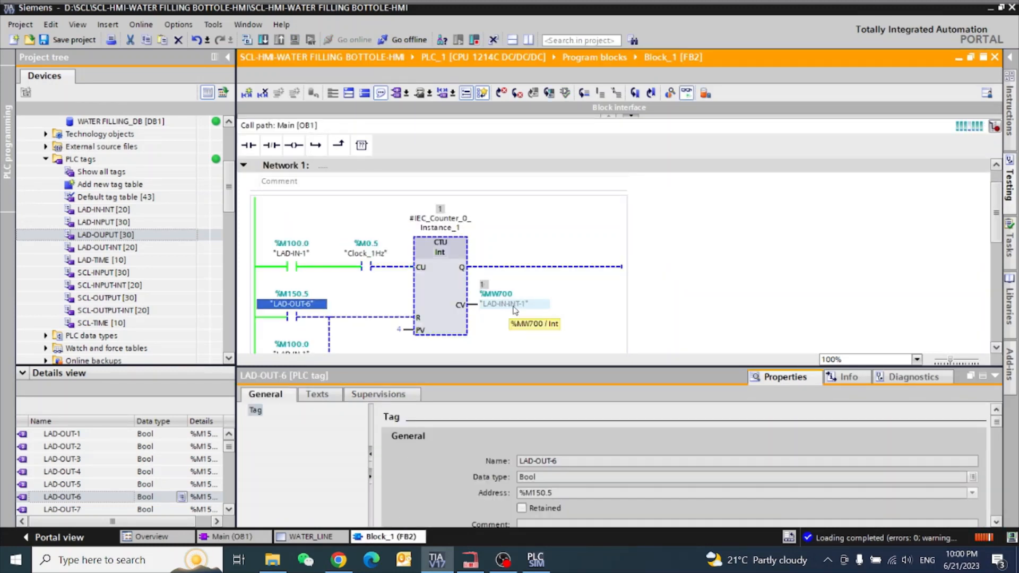
left_click(535, 560)
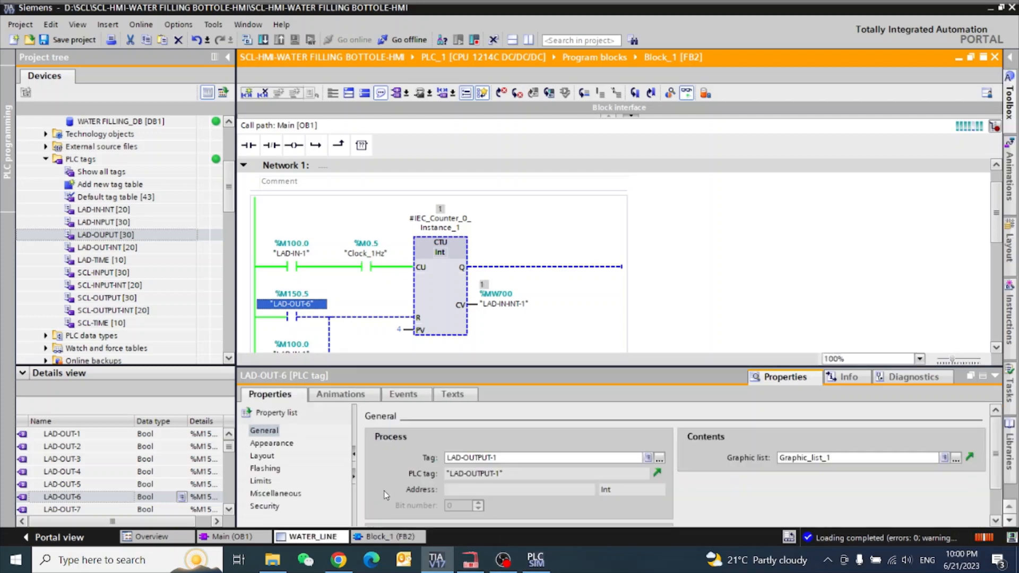
left_click(311, 537)
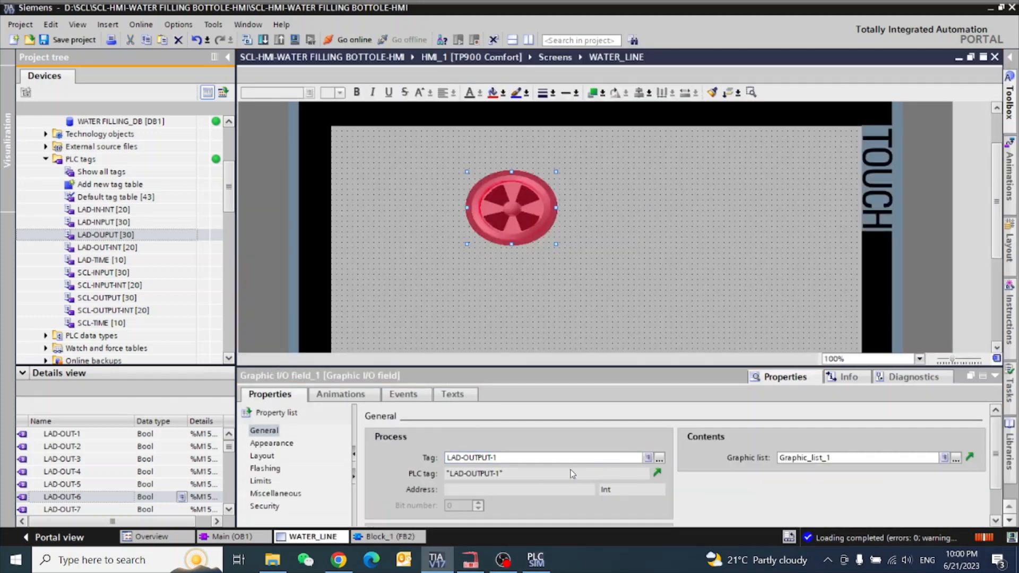
Assign PLC tag LAD-IN-INT-1 from the LAD-IN-INT table as the fan field's process tag.
left_click(658, 458)
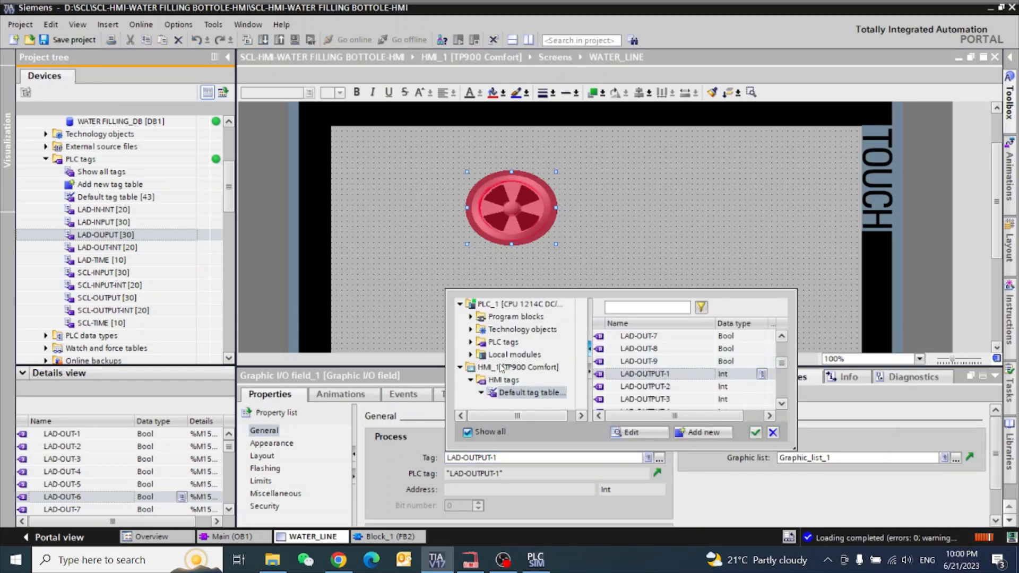
left_click(472, 342)
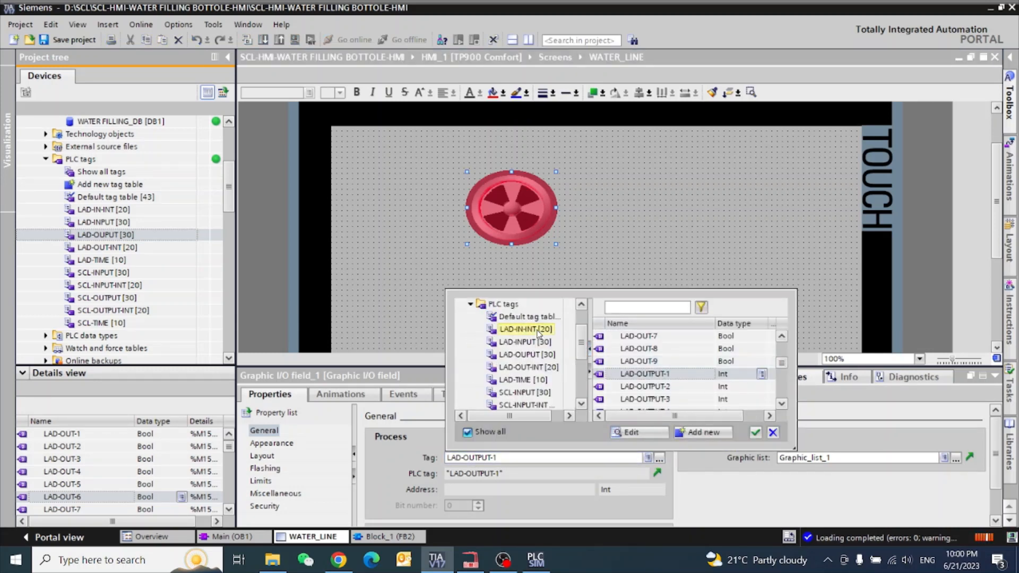
left_click(525, 330)
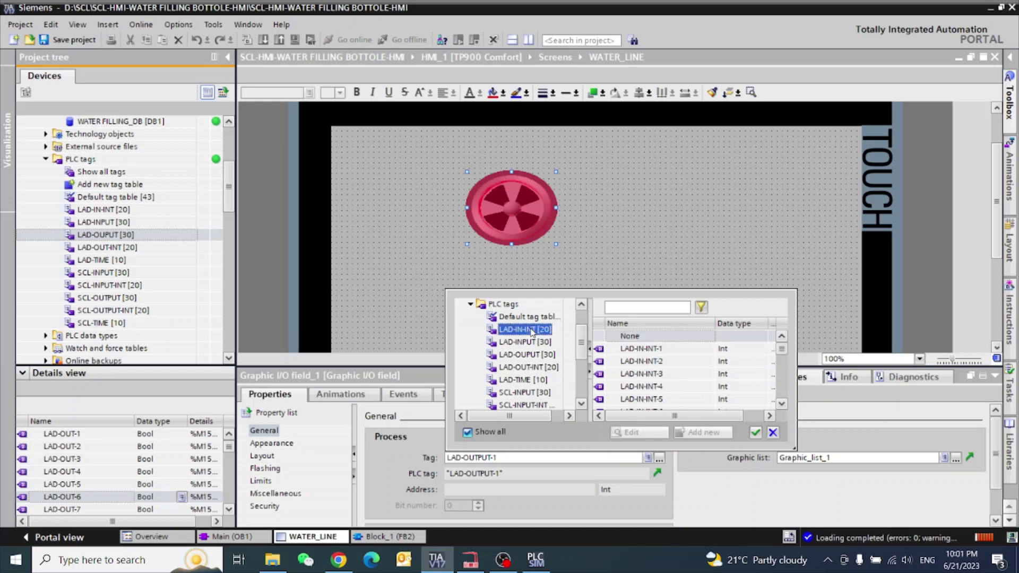
left_click(666, 349)
left_click(756, 434)
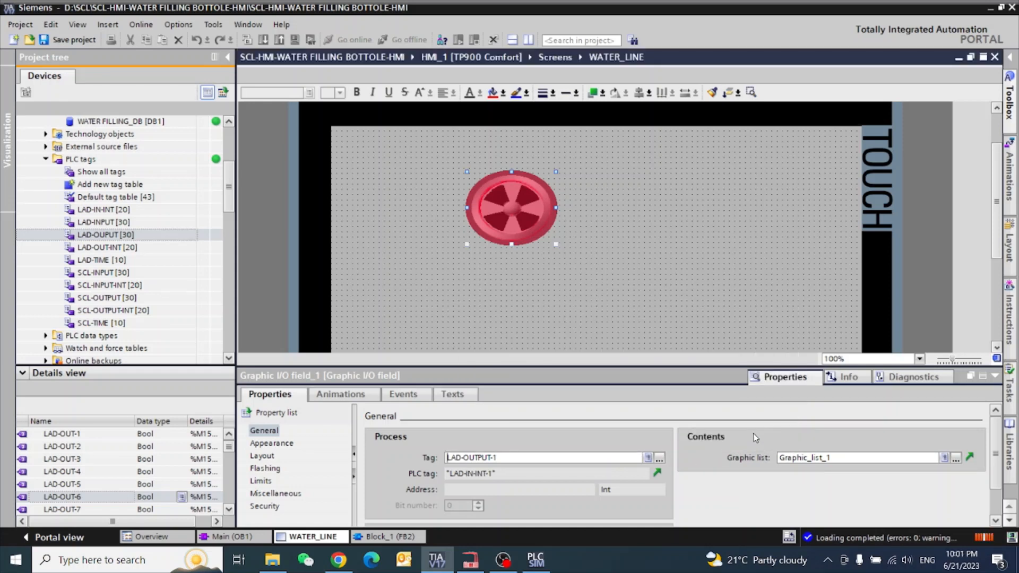
left_click(717, 318)
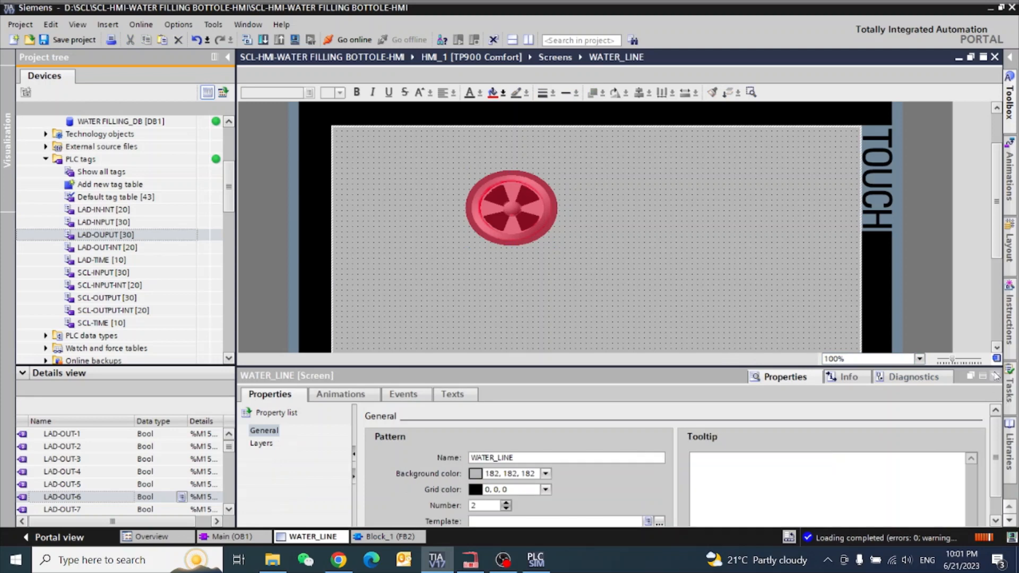
double_click(826, 375)
Save the project, start the HMI simulation and show Block_1's counter logic online.
left_click(71, 41)
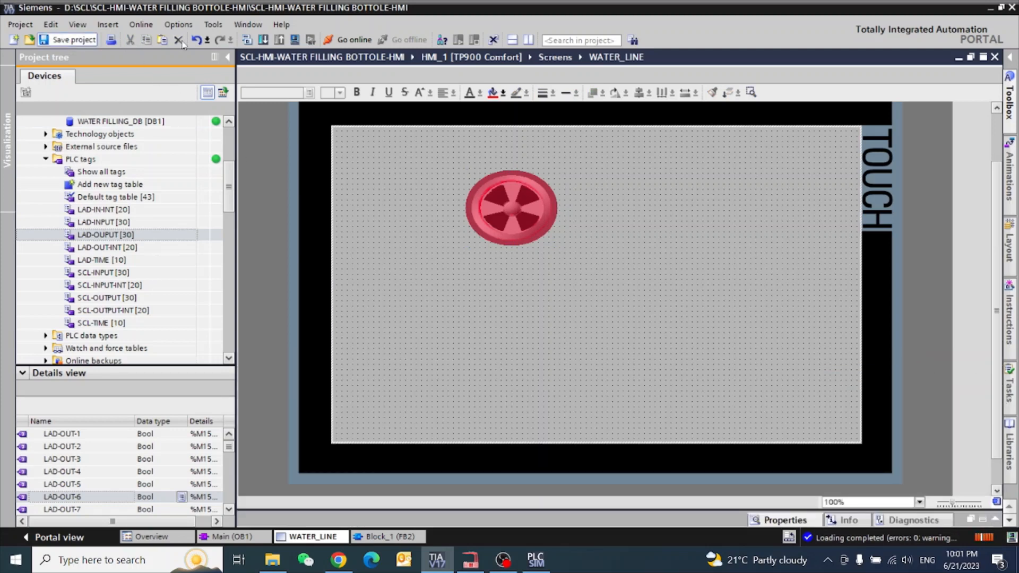
left_click(294, 40)
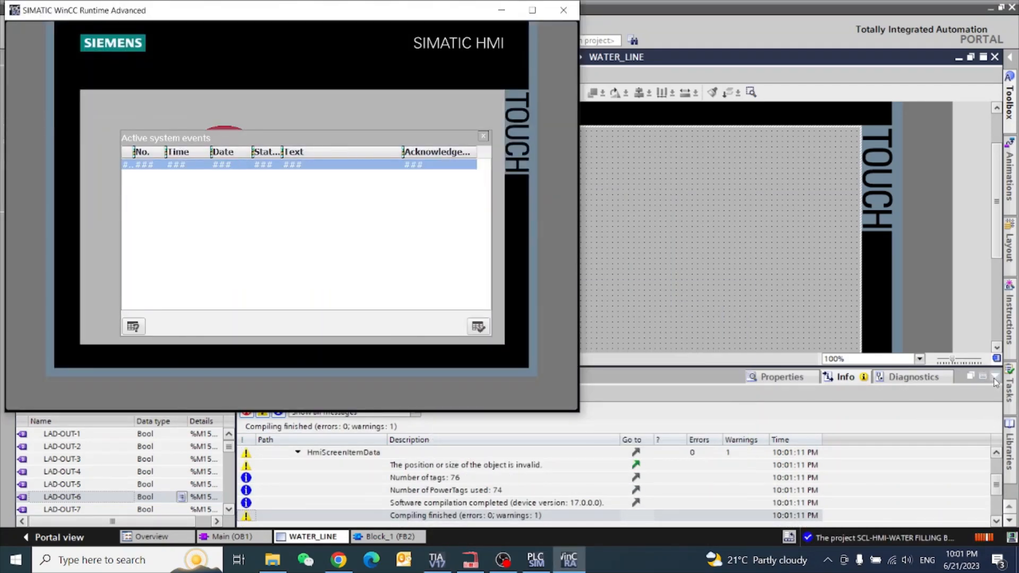
left_click(995, 380)
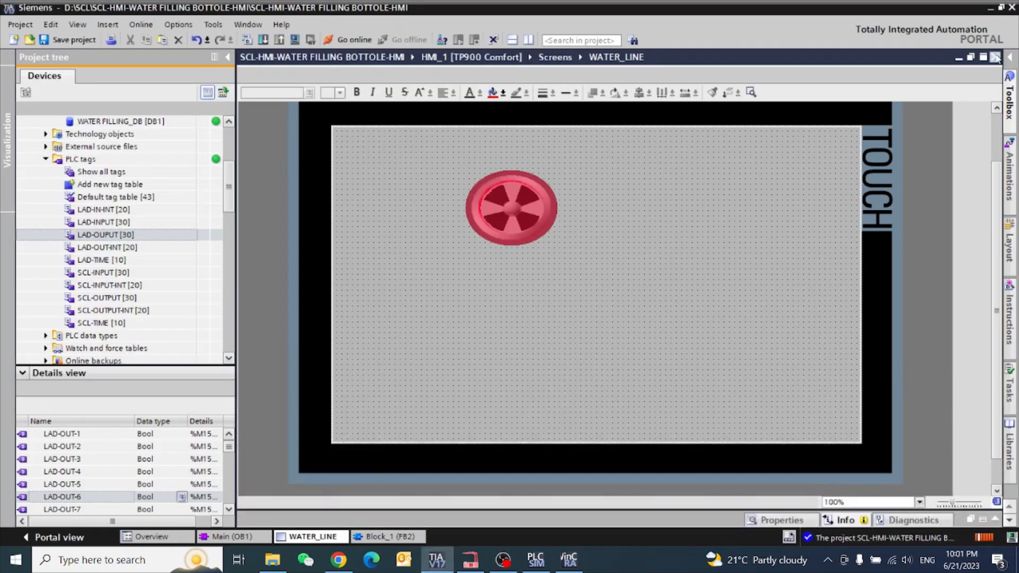
left_click(959, 56)
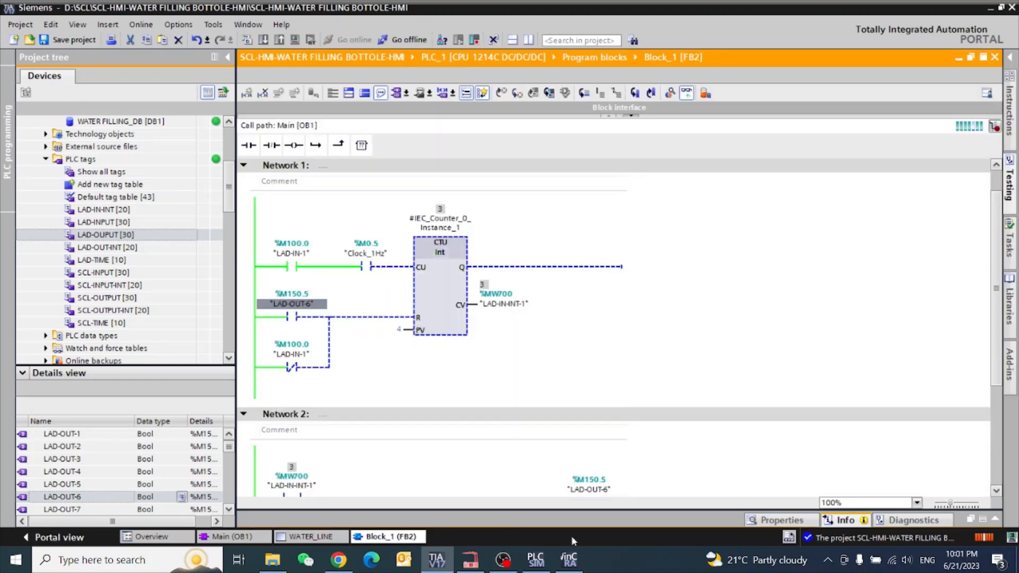
Bring the WinCC Runtime window forward and position it beside the ladder logic.
left_click(569, 560)
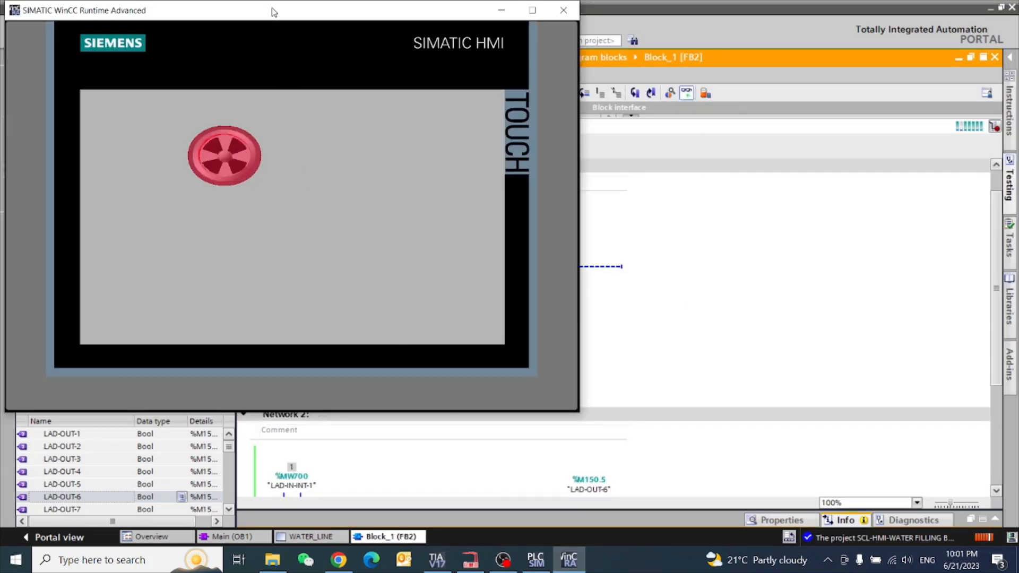
left_click_drag(274, 12, 777, 61)
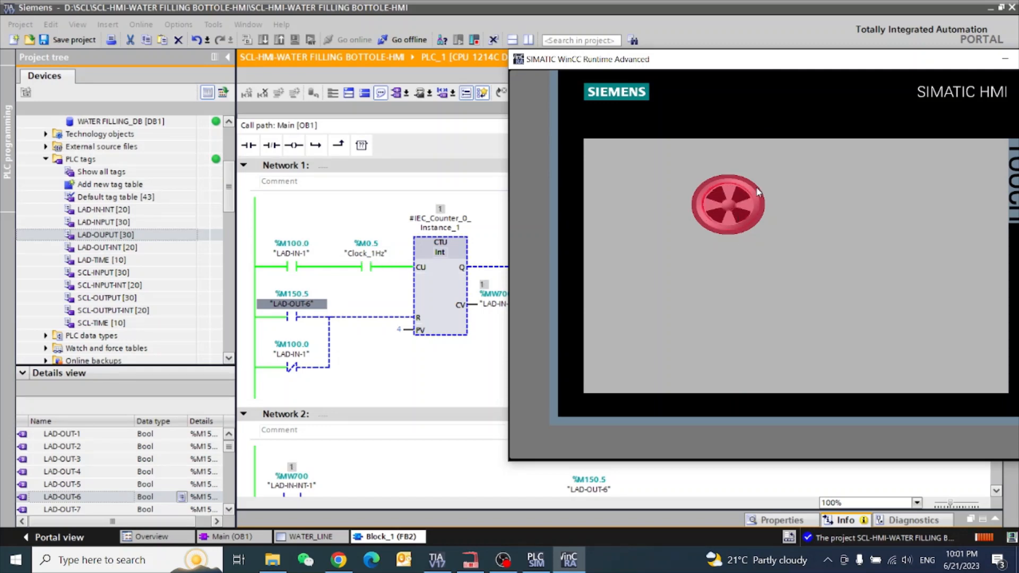
left_click_drag(774, 68, 362, 44)
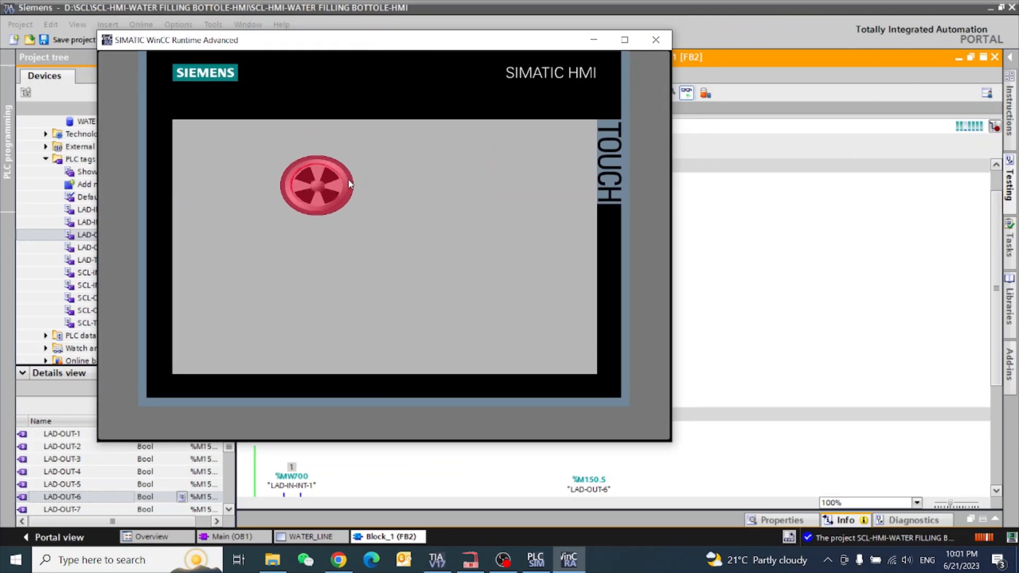